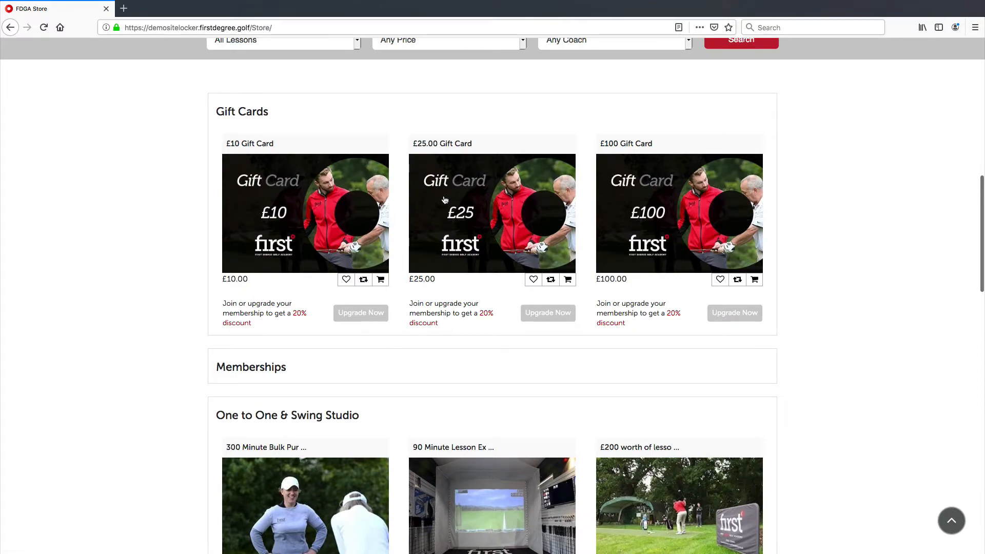
# Step: Open the Gift Cards category of the golf store
pyautogui.scroll(2, 400, 188)
pyautogui.scroll(10, 400, 188)
pyautogui.click(284, 122)
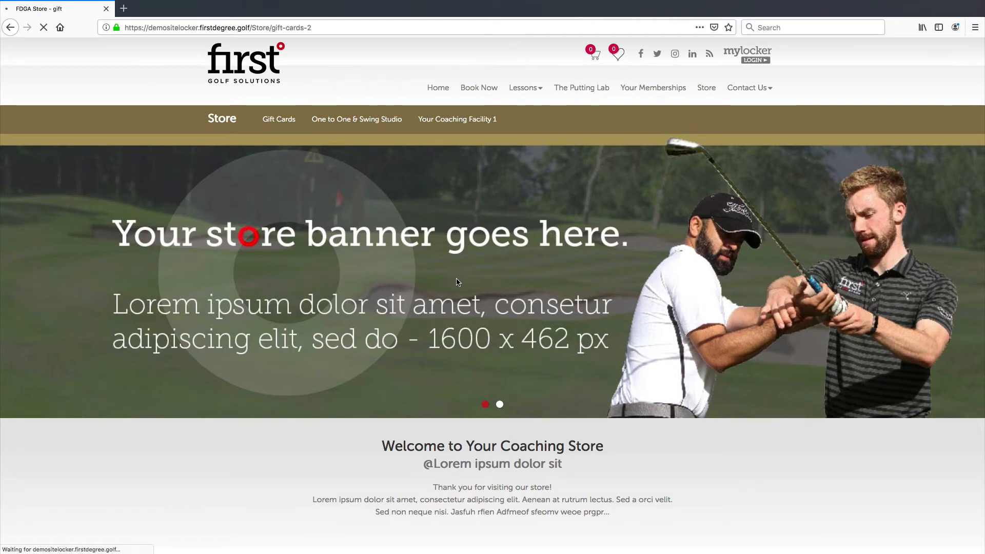
# Step: Browse the gift card products listed in the Gift Cards category
pyautogui.scroll(-5, 446, 287)
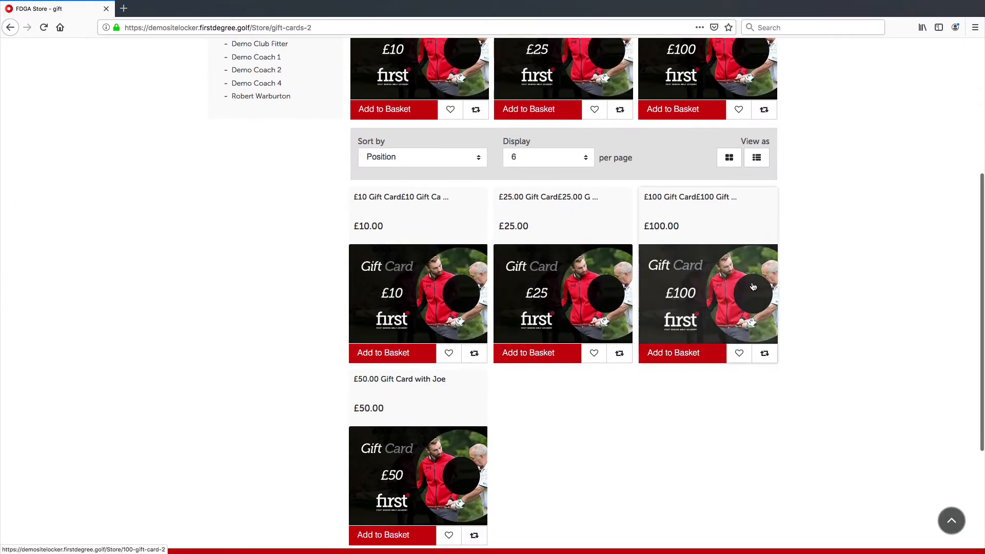
pyautogui.scroll(-3, 442, 292)
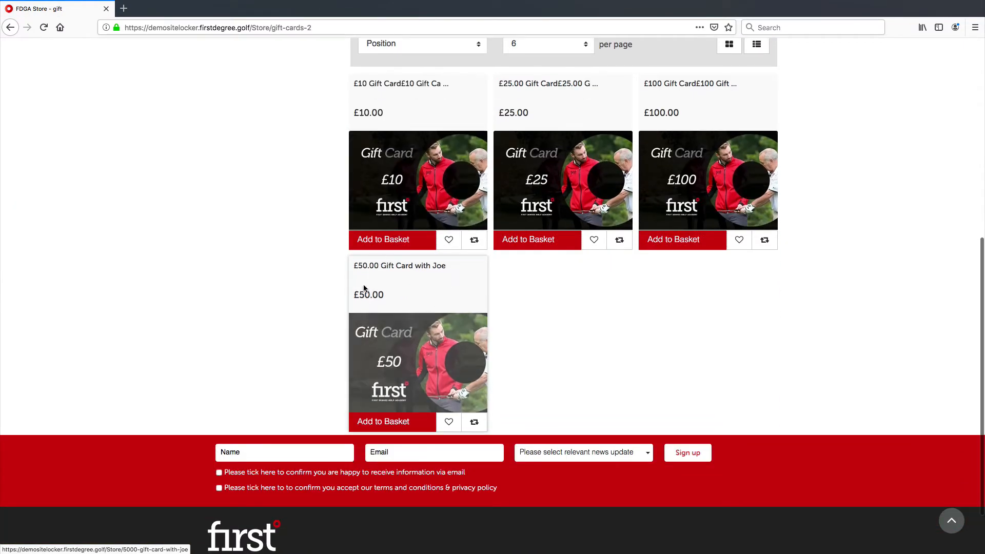
pyautogui.moveTo(449, 269); pyautogui.dragTo(353, 265)
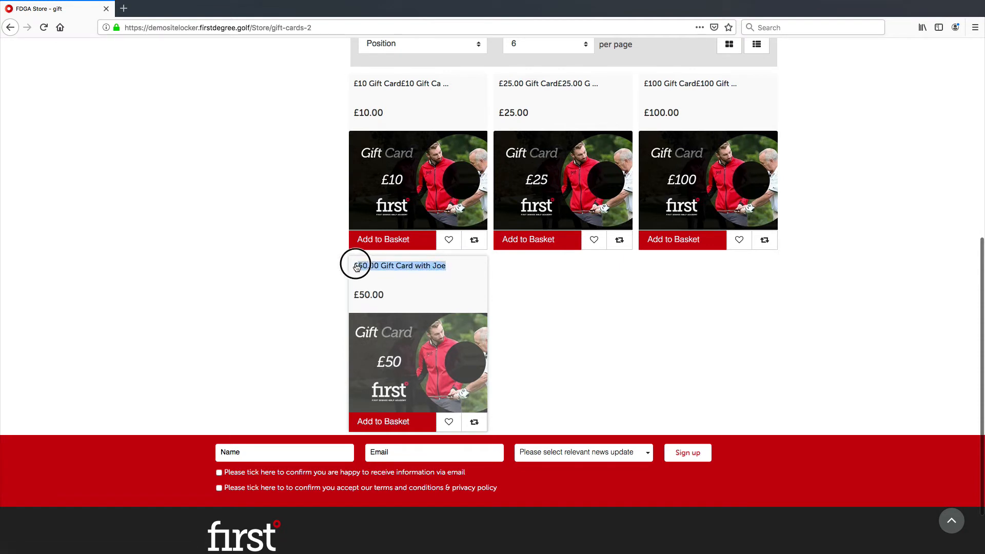
pyautogui.click(521, 281)
pyautogui.scroll(2, 547, 282)
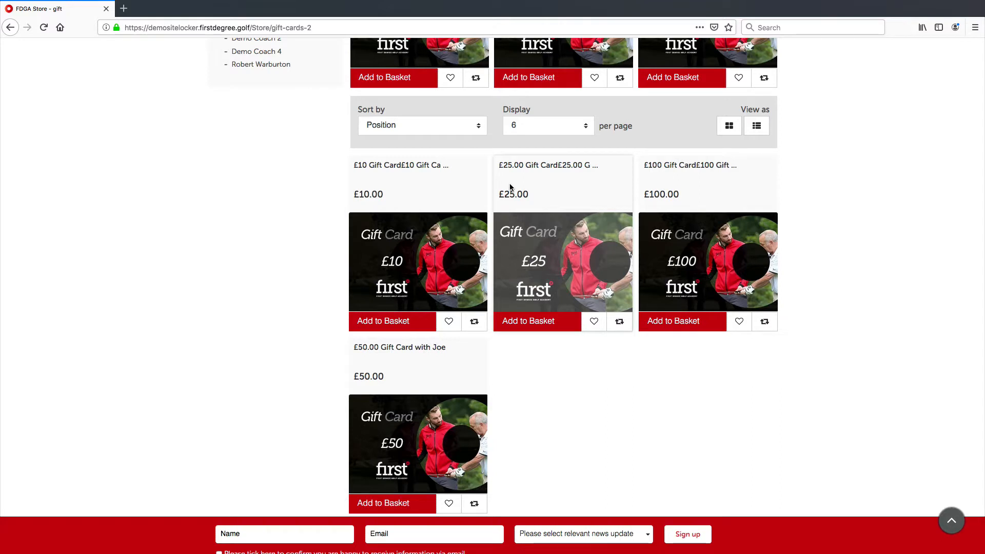
pyautogui.moveTo(447, 349); pyautogui.dragTo(357, 351)
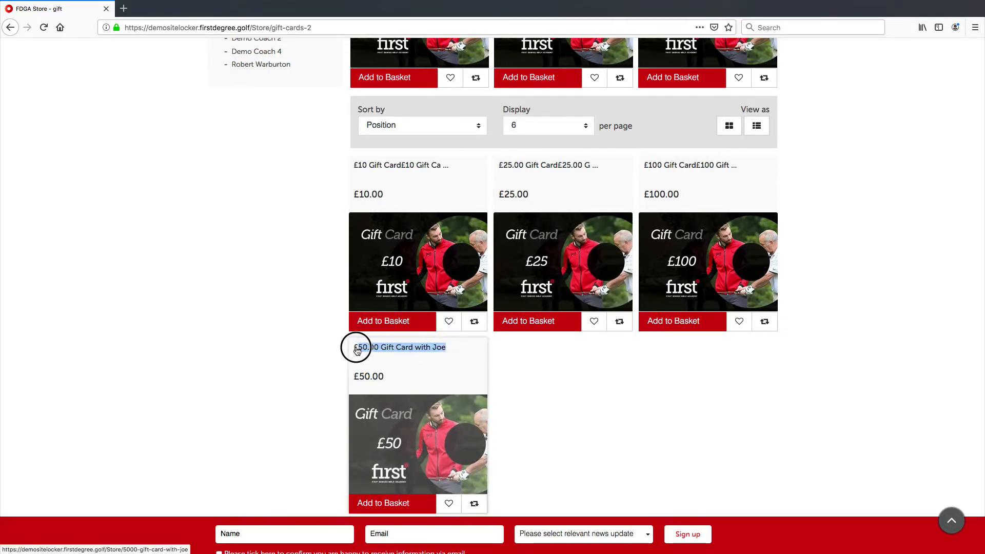
pyautogui.click(451, 362)
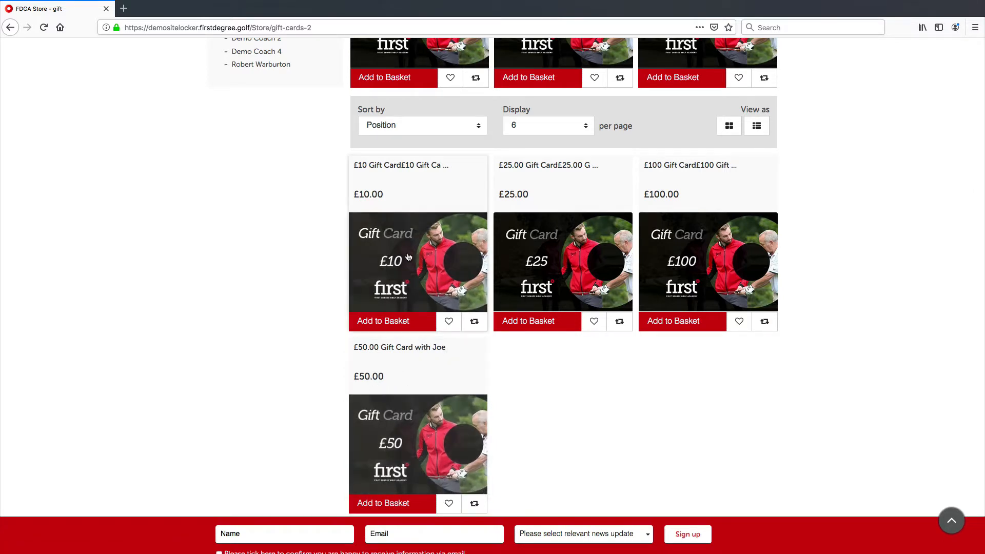
pyautogui.scroll(3, 429, 298)
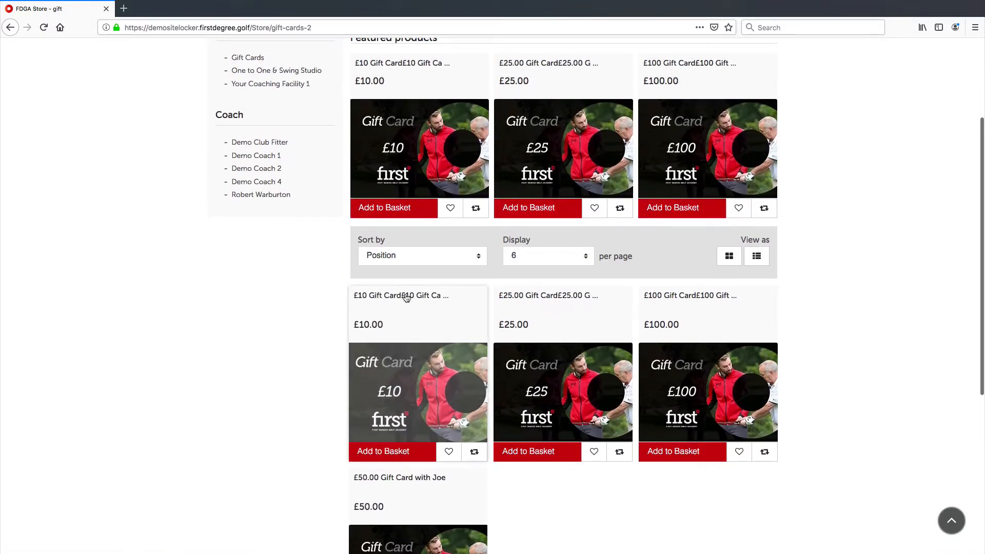
pyautogui.scroll(3, 414, 305)
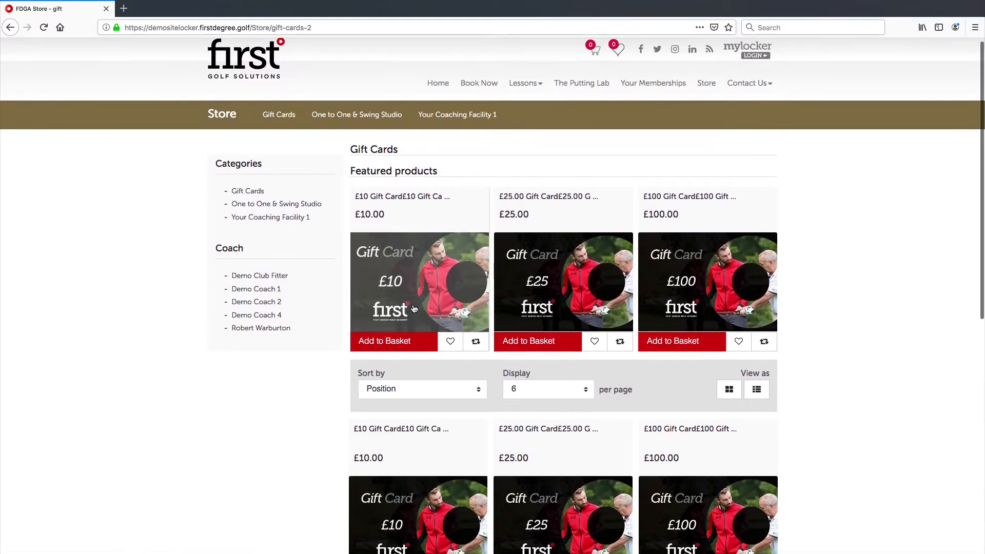
pyautogui.scroll(-5, 415, 306)
pyautogui.scroll(4, 415, 308)
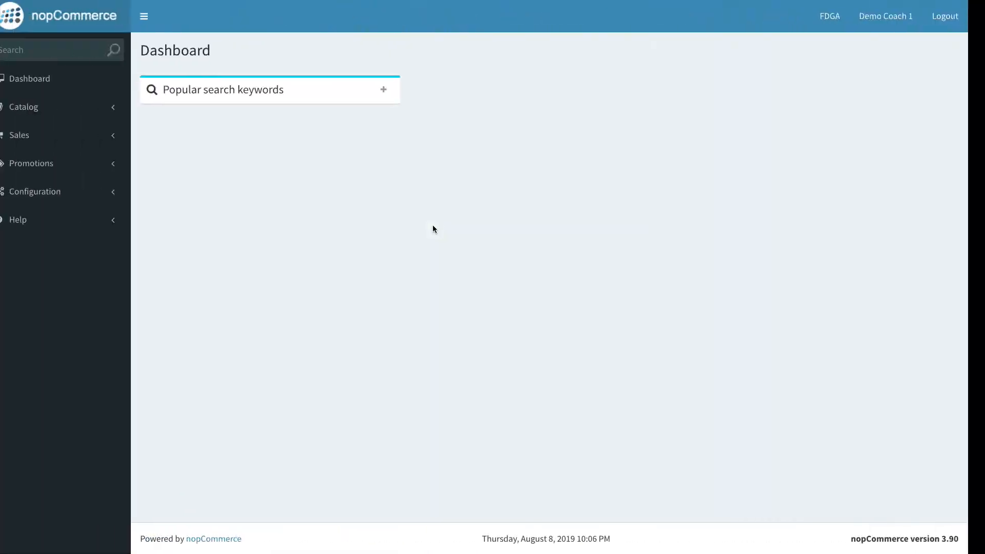
# Step: Open the gift card list under Sales in the store admin
pyautogui.click(113, 149)
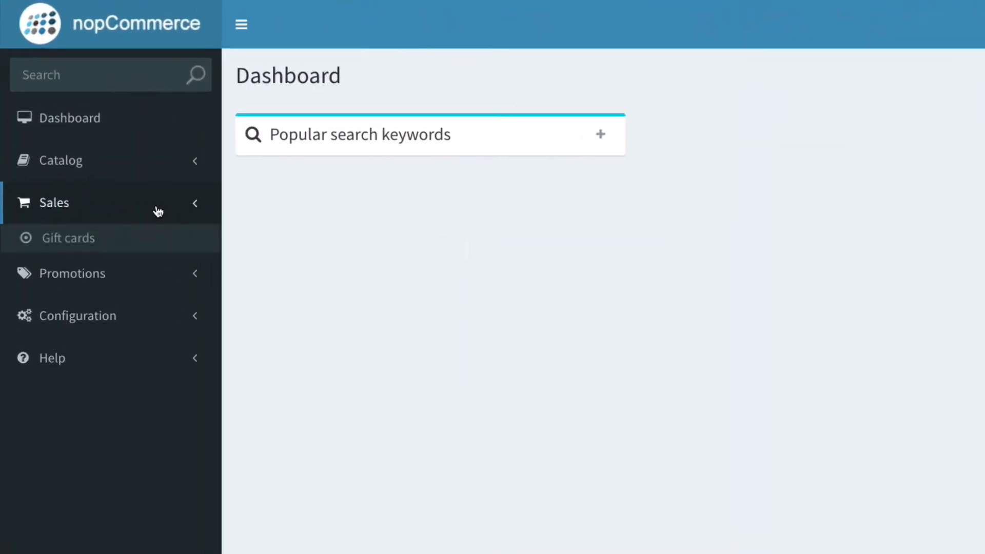
pyautogui.click(91, 238)
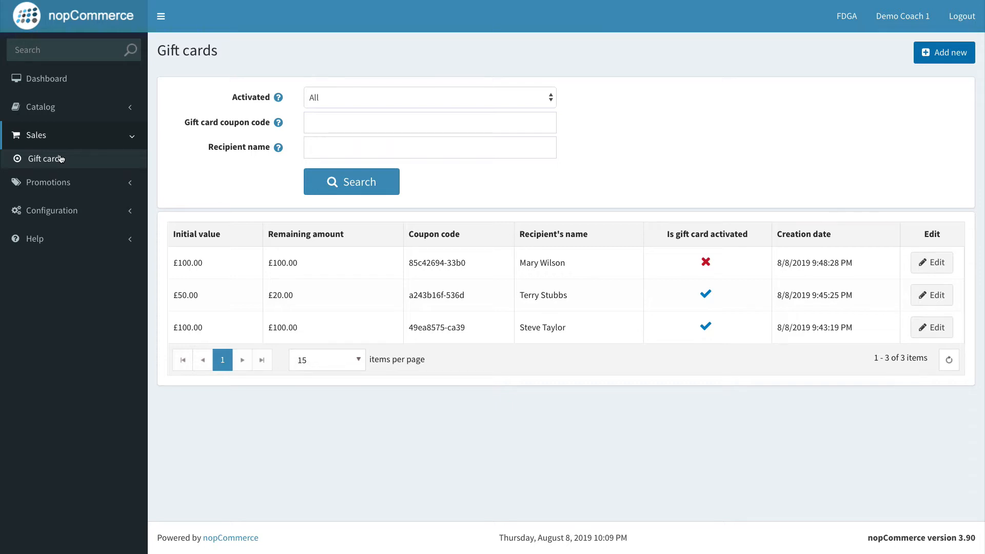
# Step: Examine the gift cards' values, remaining amounts, coupon codes, recipients and activation status
pyautogui.moveTo(209, 328); pyautogui.dragTo(165, 328)
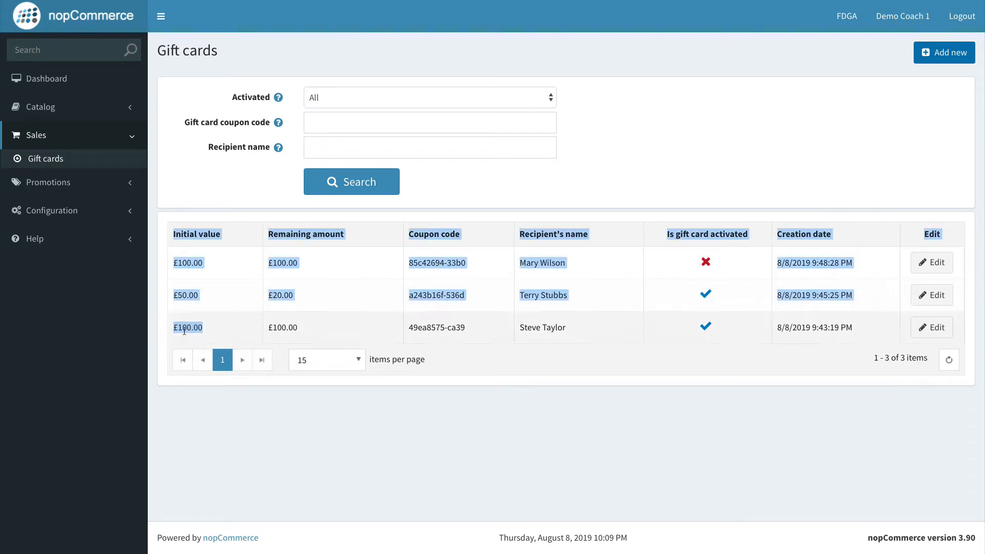
pyautogui.click(184, 329)
pyautogui.moveTo(305, 333); pyautogui.dragTo(268, 326)
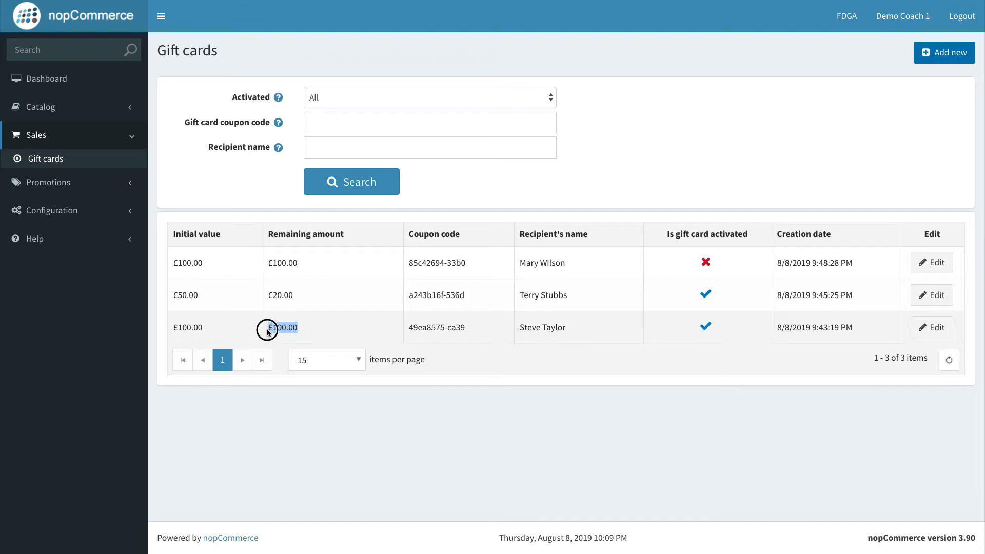
pyautogui.click(301, 331)
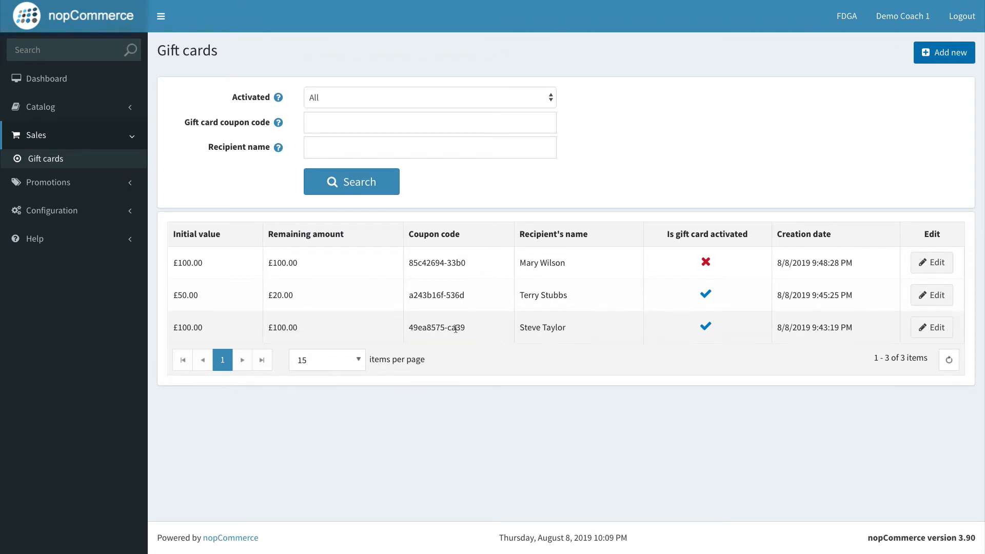
pyautogui.moveTo(410, 327); pyautogui.dragTo(466, 326)
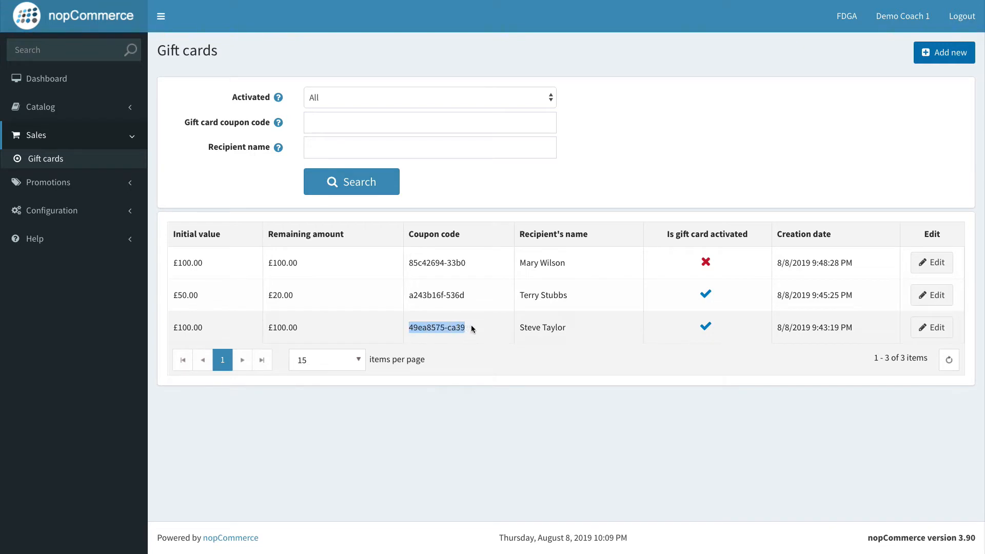
pyautogui.click(472, 329)
pyautogui.moveTo(582, 332); pyautogui.dragTo(517, 331)
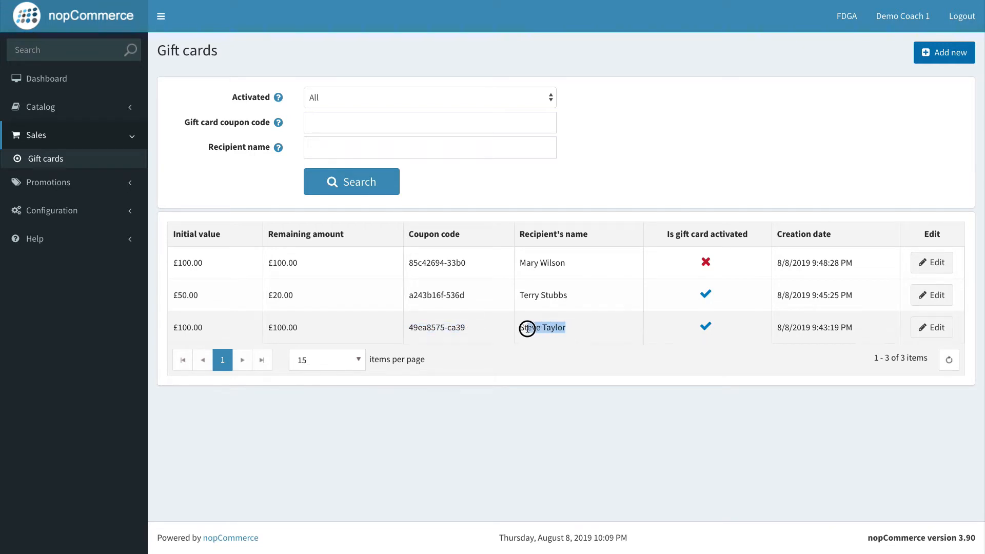
pyautogui.click(518, 334)
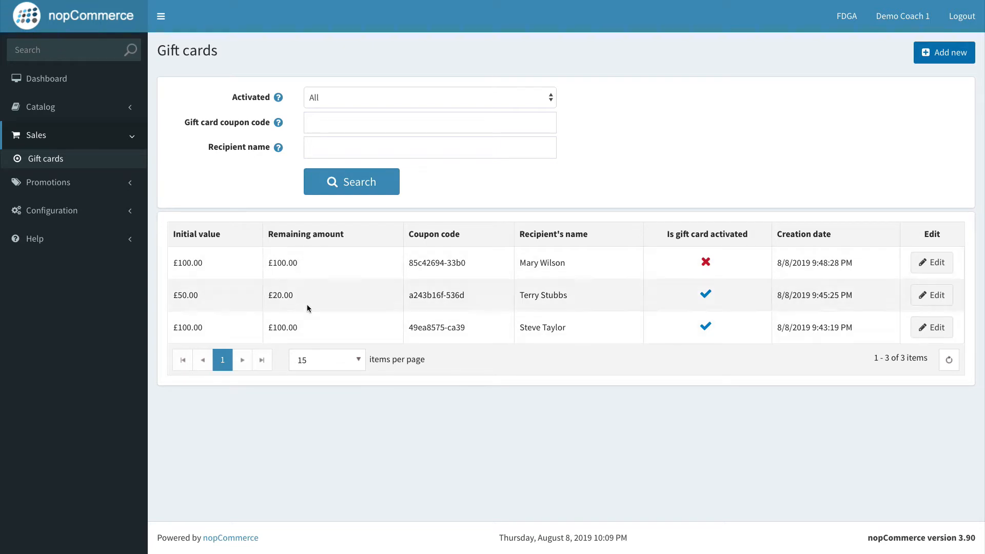
pyautogui.click(464, 328)
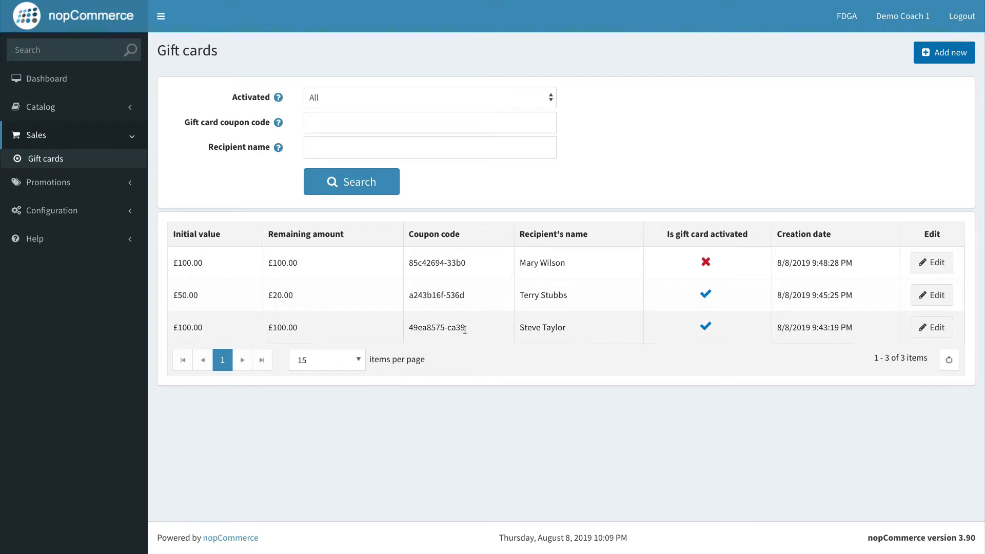
pyautogui.moveTo(465, 328); pyautogui.dragTo(413, 327)
pyautogui.click(466, 331)
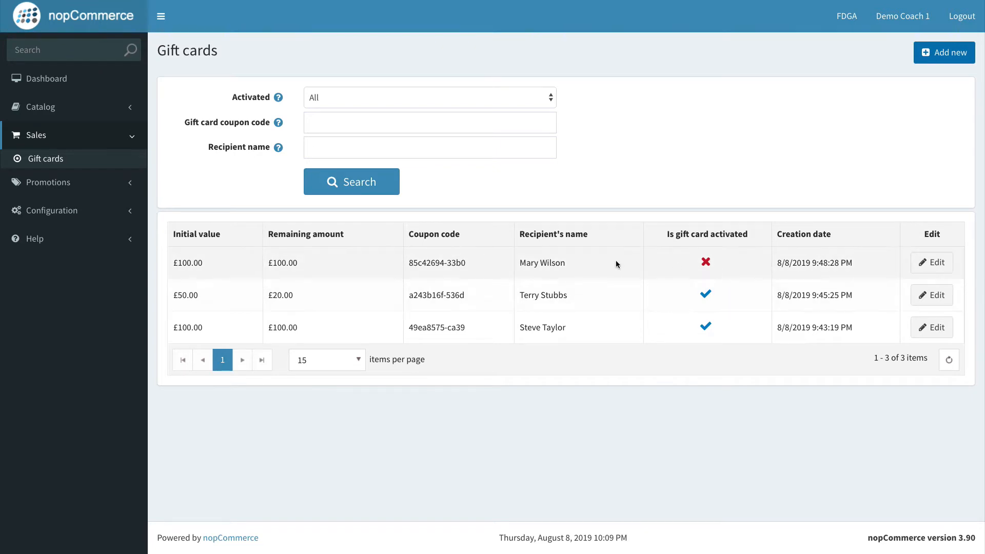
pyautogui.moveTo(569, 263); pyautogui.dragTo(503, 263)
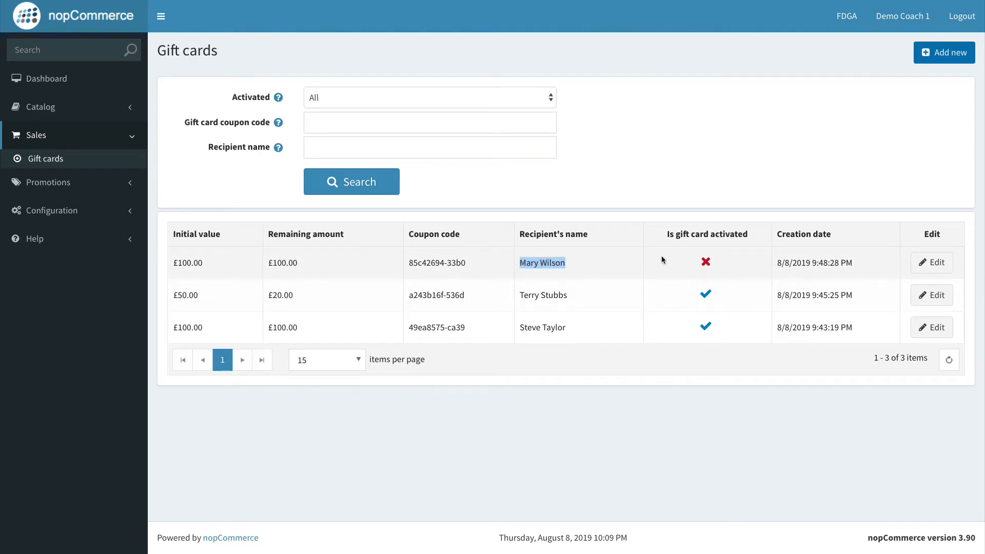
pyautogui.click(705, 261)
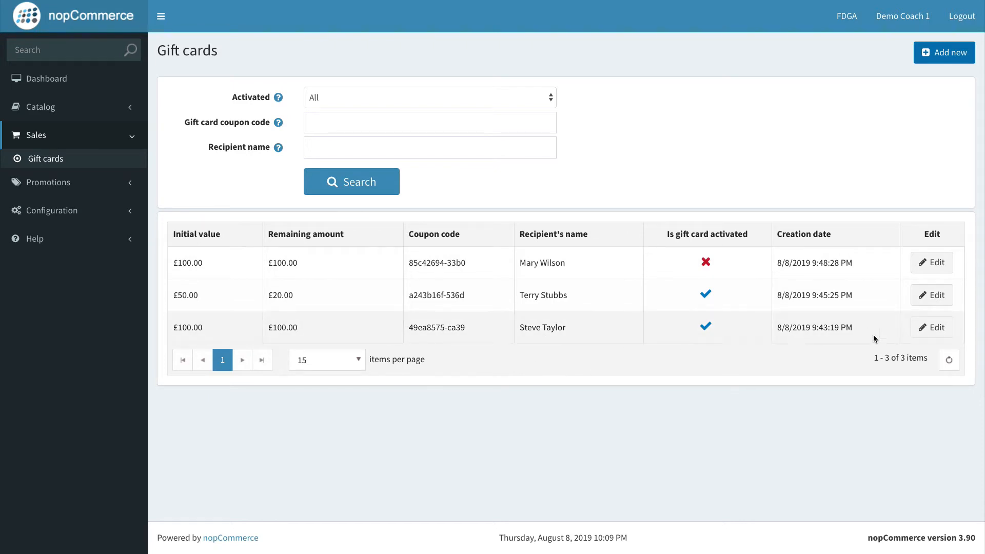
pyautogui.moveTo(568, 330); pyautogui.dragTo(528, 331)
pyautogui.click(515, 332)
# Step: Deactivate the third gift card in the list and save the change
pyautogui.click(937, 337)
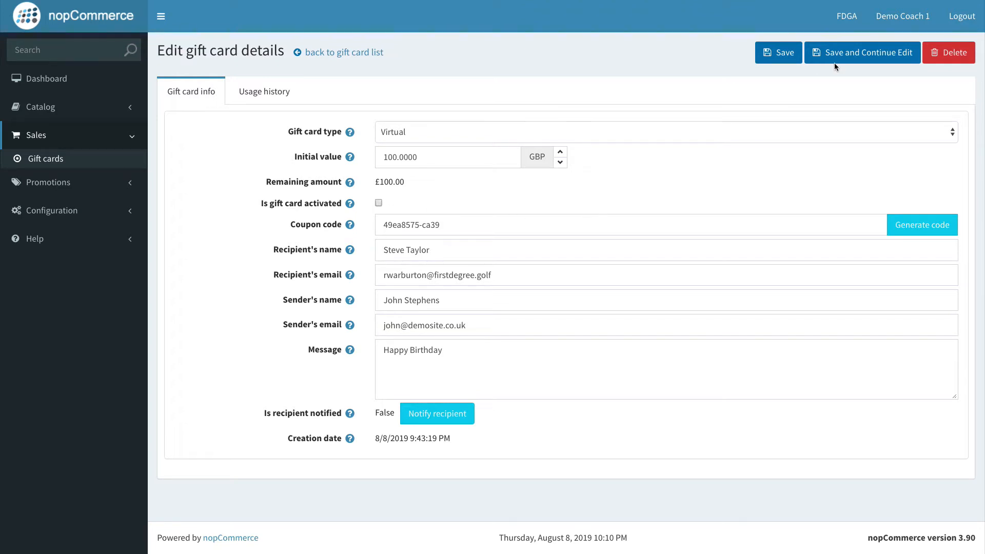
pyautogui.click(765, 55)
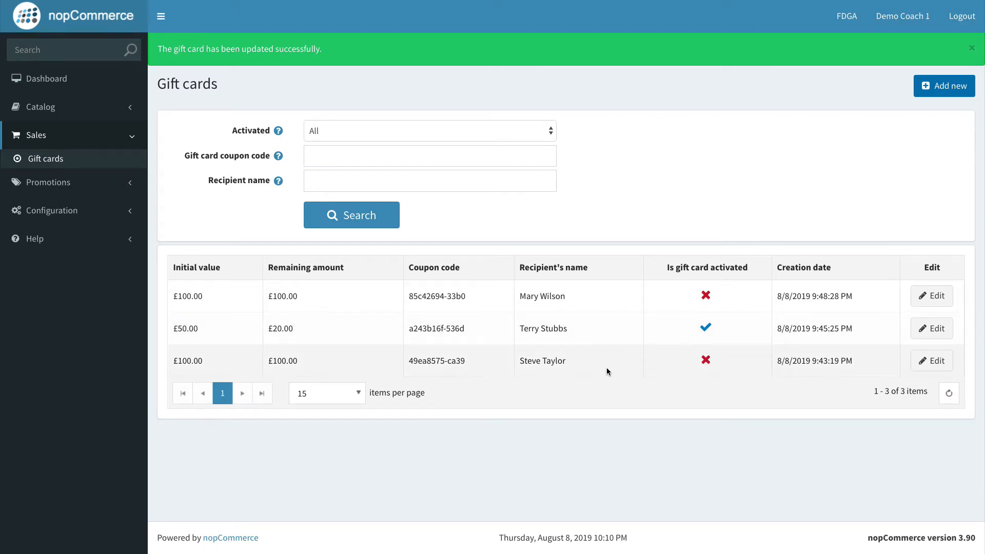
# Step: Examine the third gift card's coupon code and amounts in the list
pyautogui.click(467, 359)
pyautogui.moveTo(467, 359); pyautogui.dragTo(403, 360)
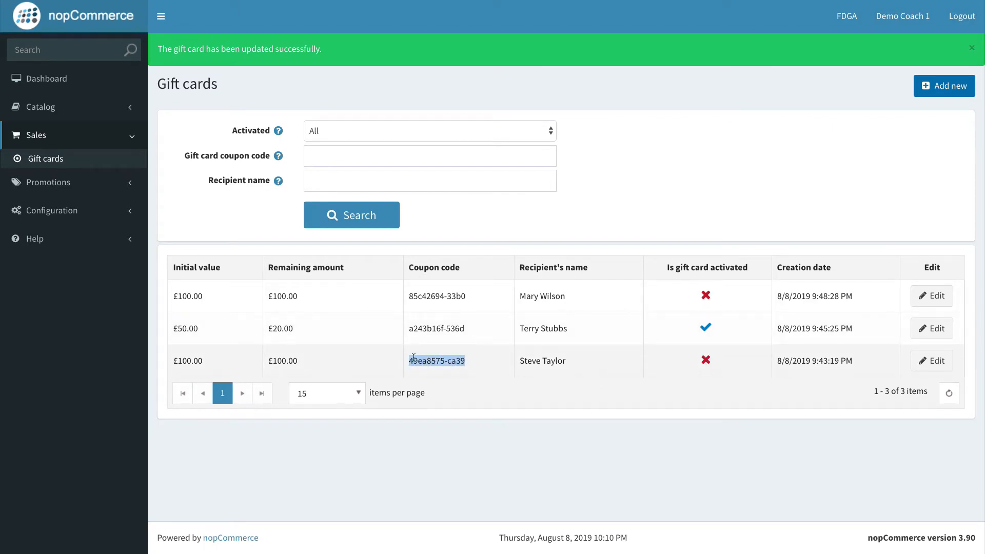
pyautogui.click(411, 360)
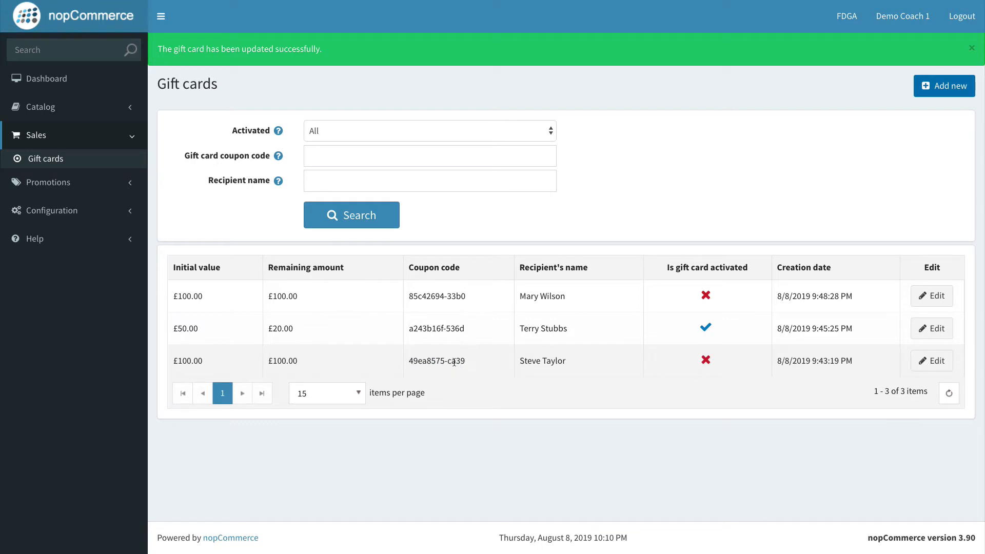
pyautogui.moveTo(414, 363); pyautogui.dragTo(462, 363)
pyautogui.click(425, 366)
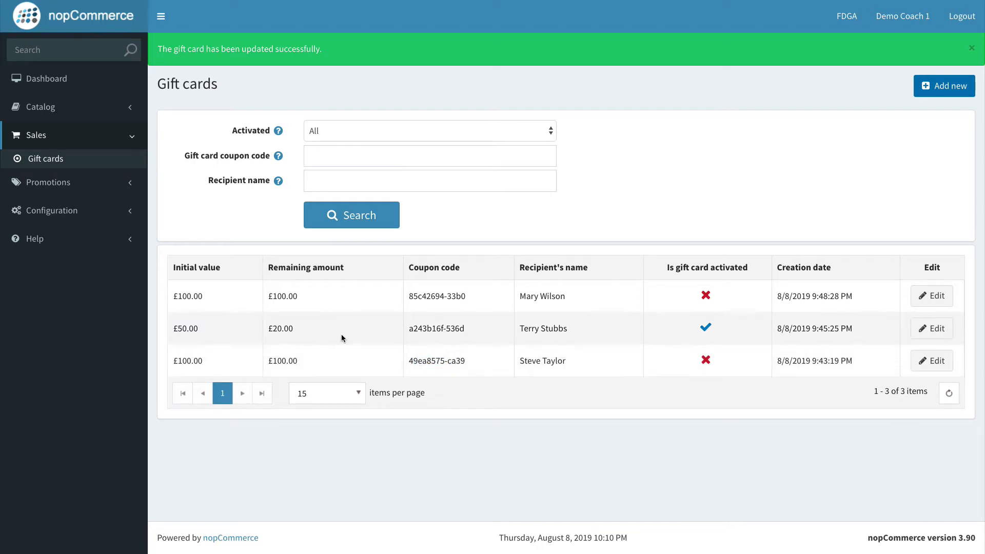
pyautogui.moveTo(296, 334); pyautogui.dragTo(267, 333)
pyautogui.click(287, 330)
pyautogui.moveTo(199, 331); pyautogui.dragTo(173, 331)
pyautogui.click(204, 330)
pyautogui.moveTo(267, 333); pyautogui.dragTo(291, 331)
pyautogui.click(292, 331)
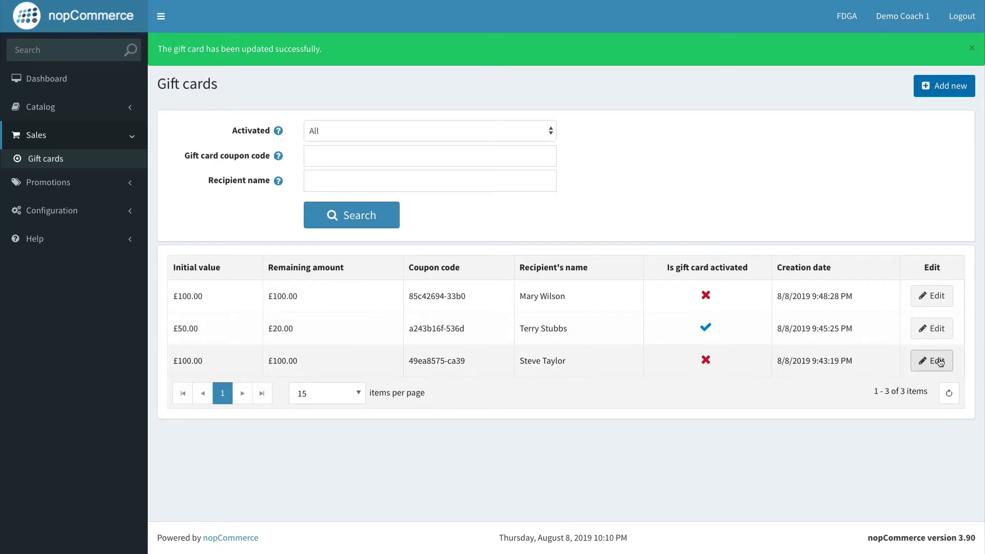
# Step: Open the £50 gift card's usage history and examine its used date and amount
pyautogui.click(943, 335)
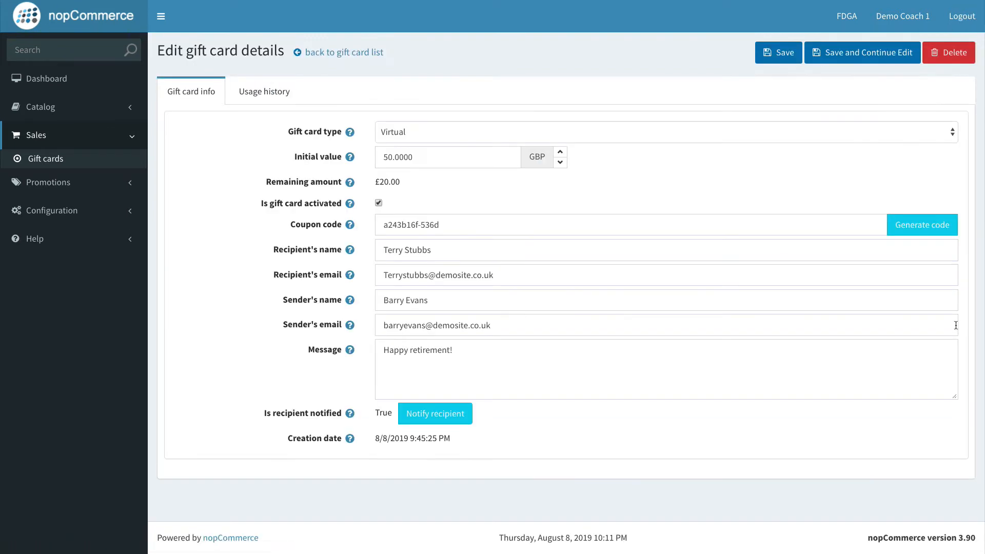
pyautogui.click(270, 92)
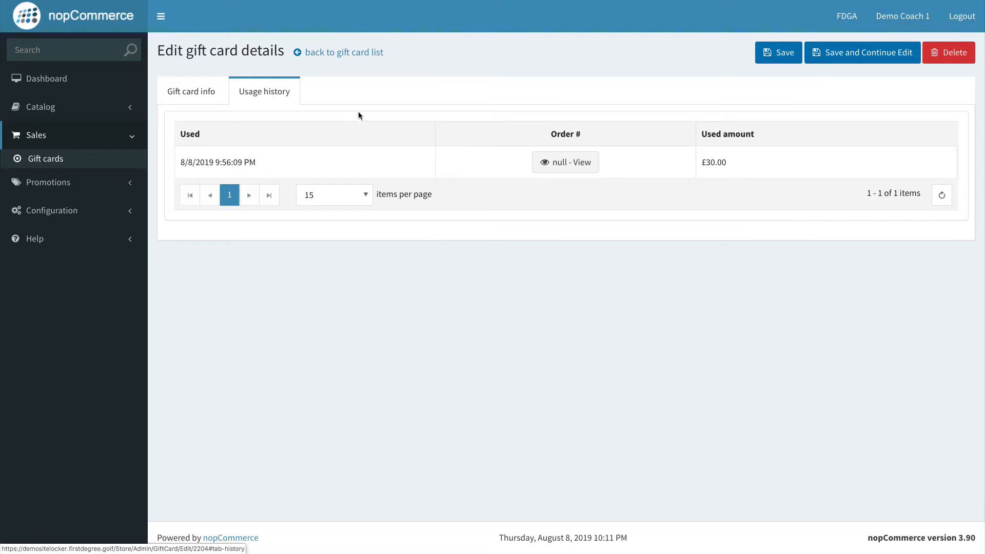
pyautogui.moveTo(185, 158); pyautogui.dragTo(260, 163)
pyautogui.click(177, 165)
pyautogui.moveTo(177, 165); pyautogui.dragTo(218, 161)
pyautogui.click(234, 162)
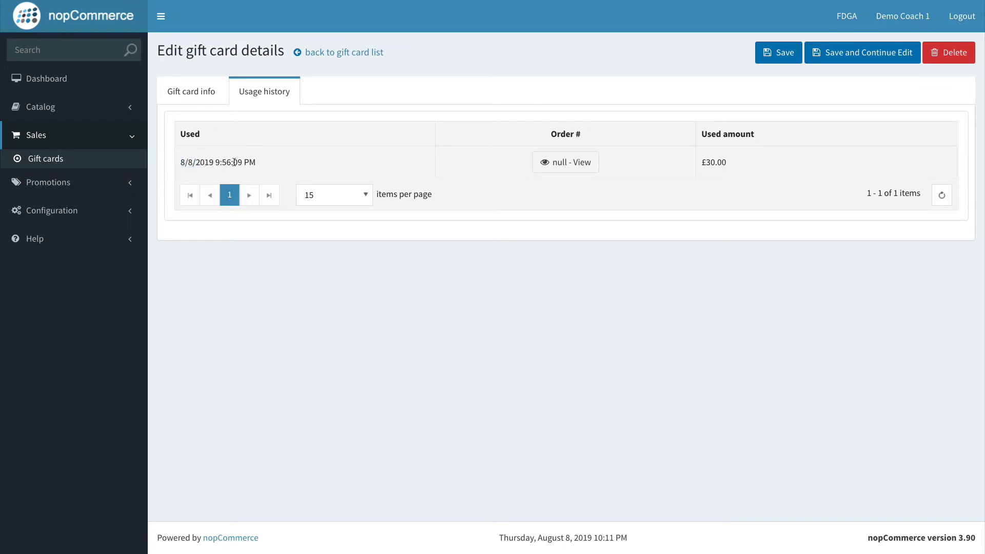
pyautogui.moveTo(731, 164)
pyautogui.mouseDown()
pyautogui.moveTo(699, 163)
pyautogui.moveTo(729, 164)
pyautogui.mouseUp()
pyautogui.click(734, 163)
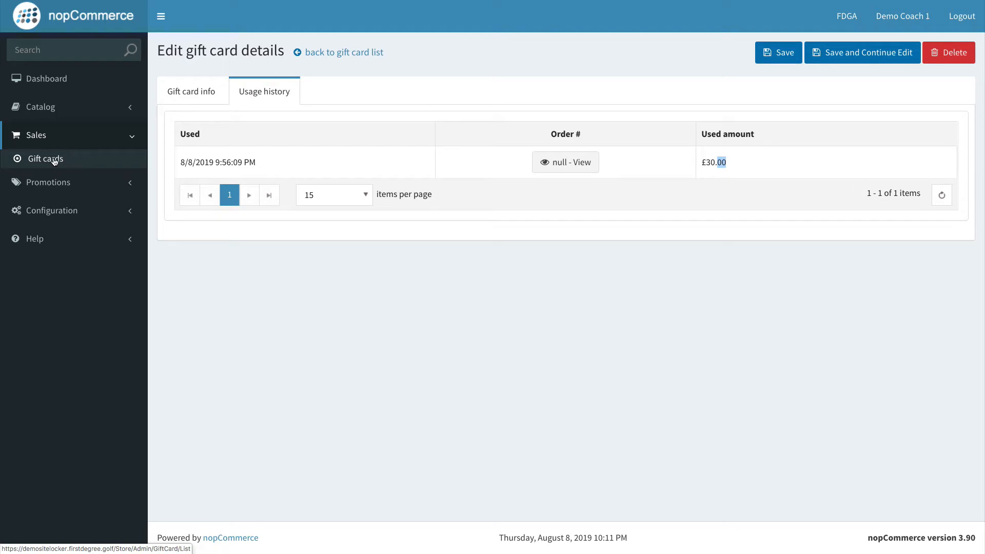
# Step: Return to the gift card list and start adding a new gift card
pyautogui.click(54, 160)
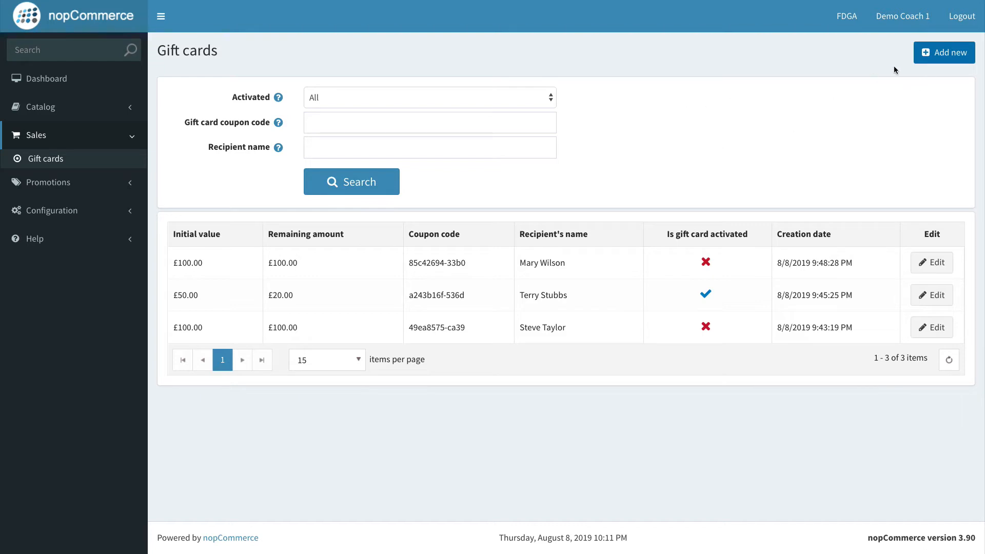
pyautogui.click(946, 53)
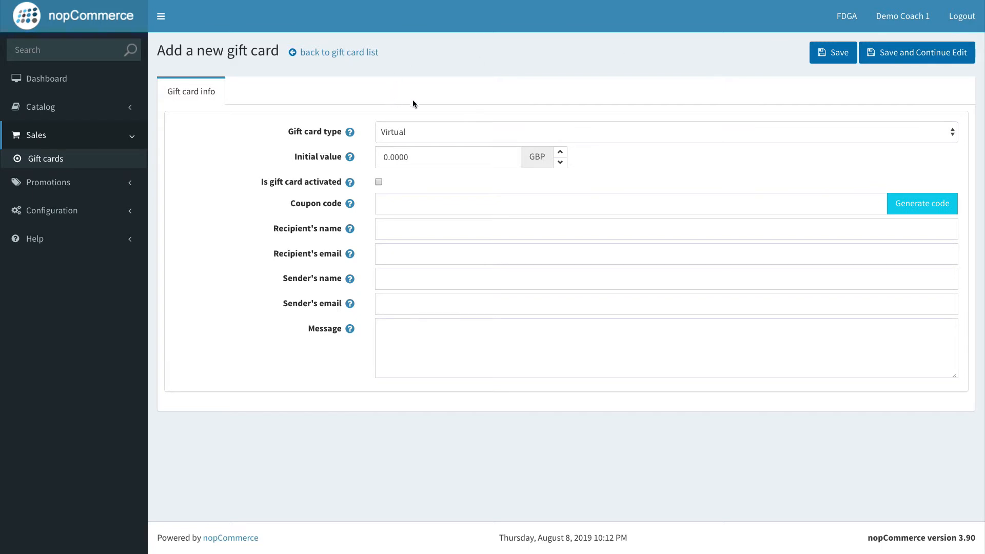
pyautogui.click(431, 132)
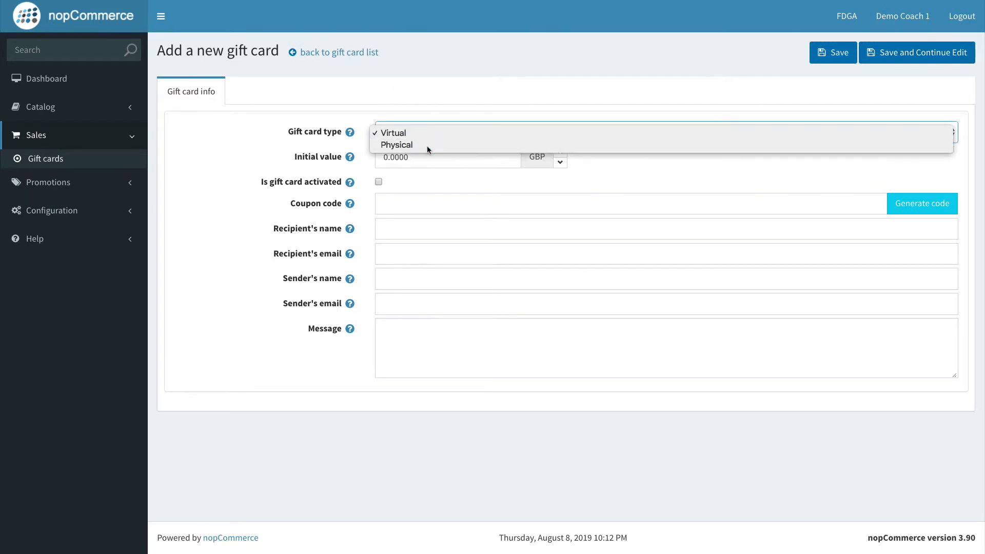
pyautogui.click(427, 146)
pyautogui.click(423, 131)
pyautogui.click(423, 122)
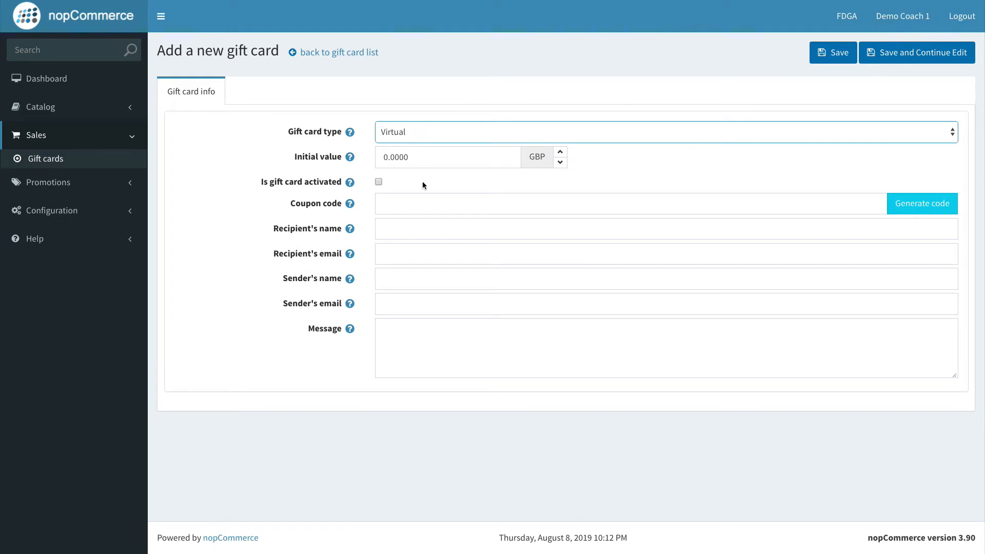
# Step: Set the new gift card's type to Physical
pyautogui.click(401, 257)
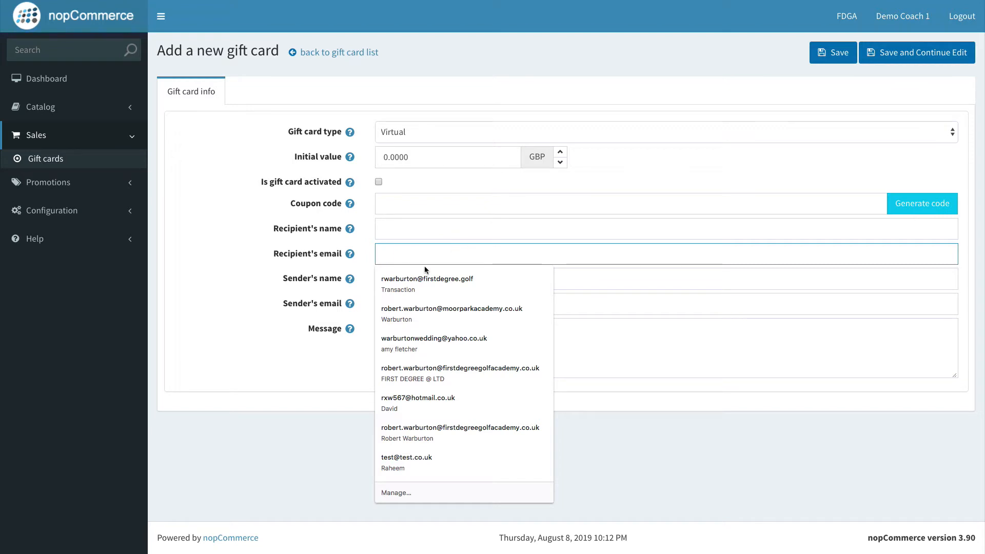
pyautogui.click(393, 132)
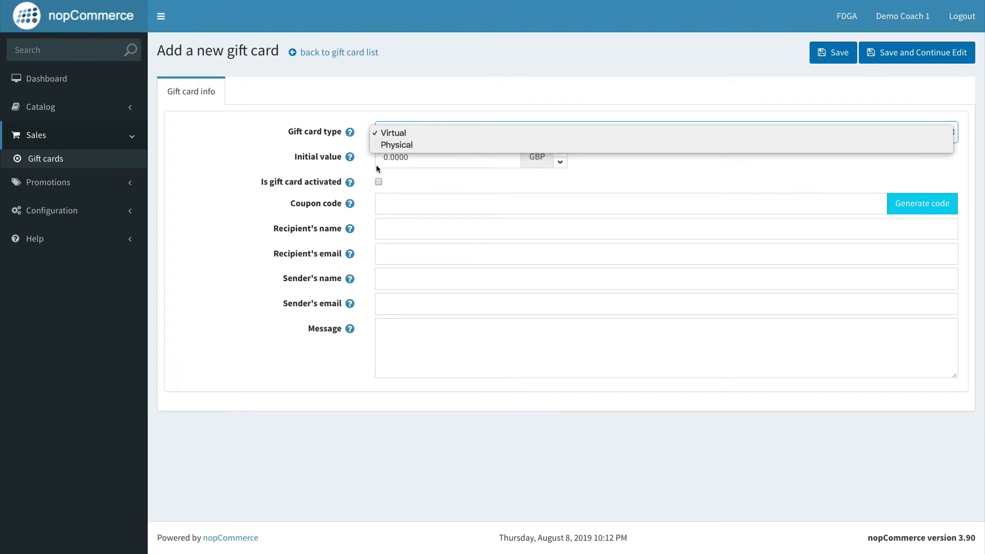
pyautogui.click(401, 145)
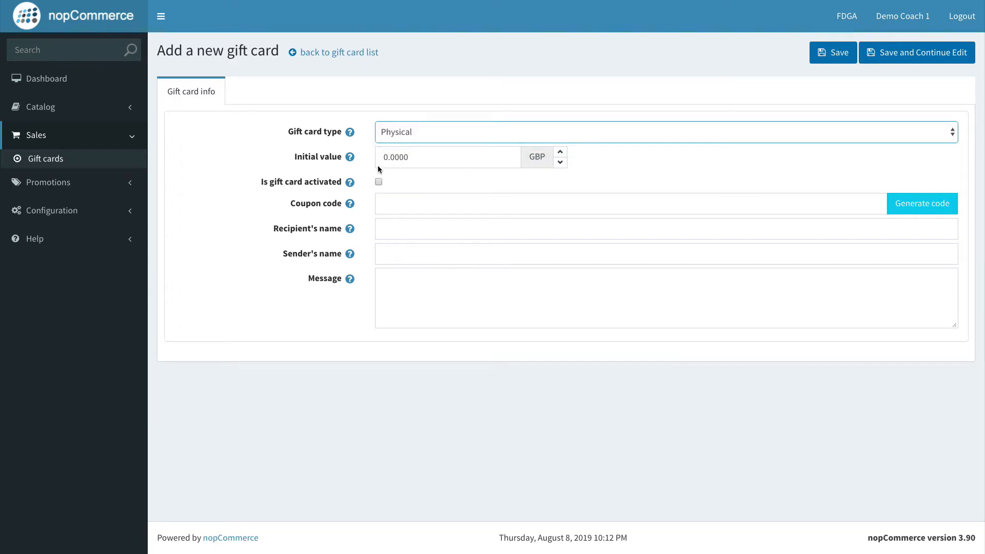
# Step: Set the gift card's initial value to 40 GBP
pyautogui.click(429, 205)
pyautogui.click(351, 299)
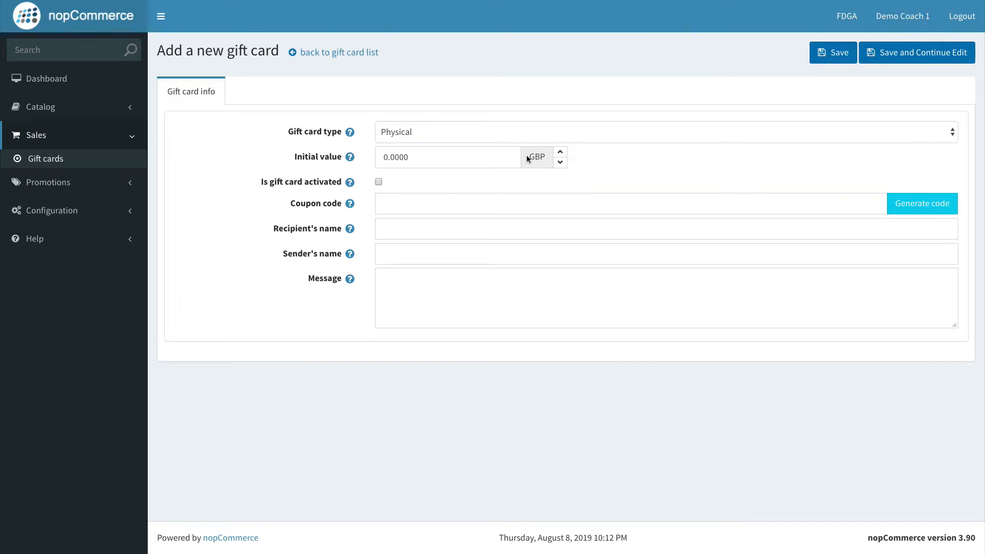
pyautogui.click(561, 153)
pyautogui.moveTo(388, 157); pyautogui.dragTo(373, 160)
pyautogui.press('BackSpace')
pyautogui.write('4')
# Step: Mark the gift card as activated and generate a coupon code for it
pyautogui.click(378, 182)
pyautogui.click(429, 199)
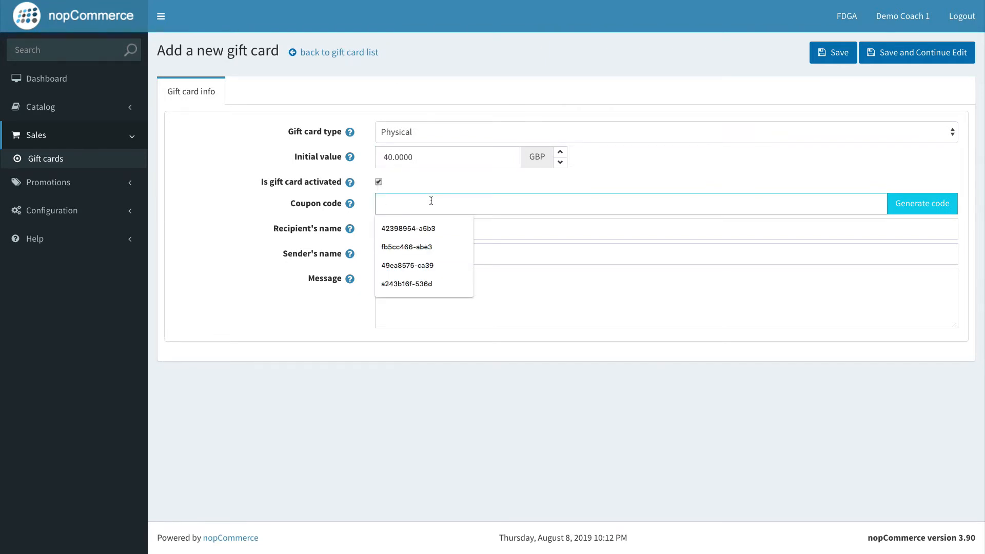
pyautogui.click(908, 204)
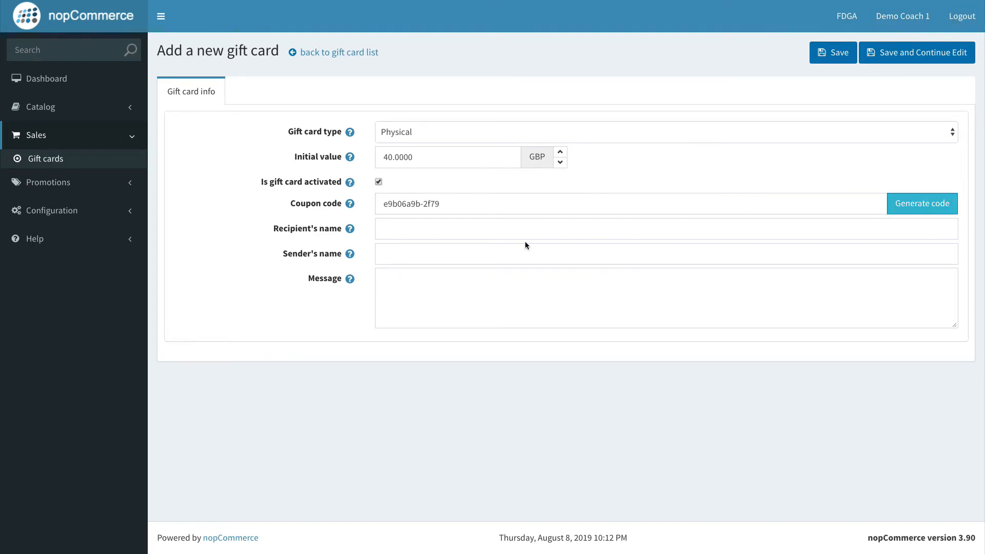
# Step: Enter Charity Auction as the recipient's name and Demo Site as the sender's name
pyautogui.click(540, 230)
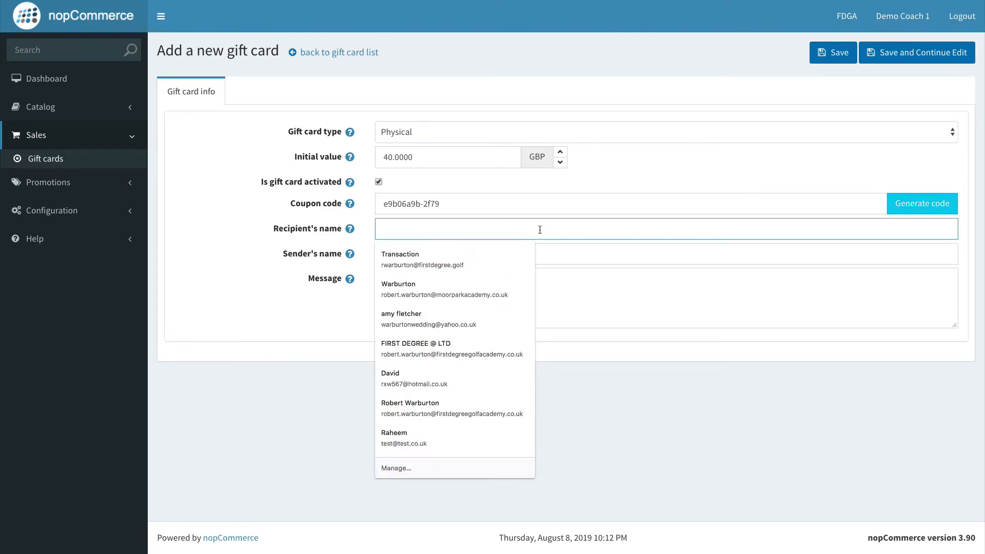
pyautogui.write('Charity')
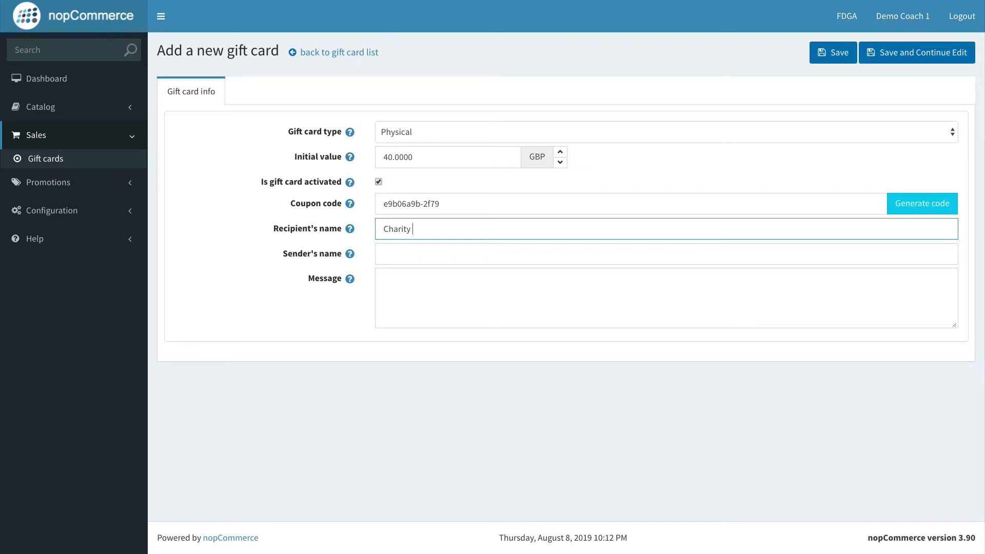
pyautogui.write(' Auction')
pyautogui.click(578, 250)
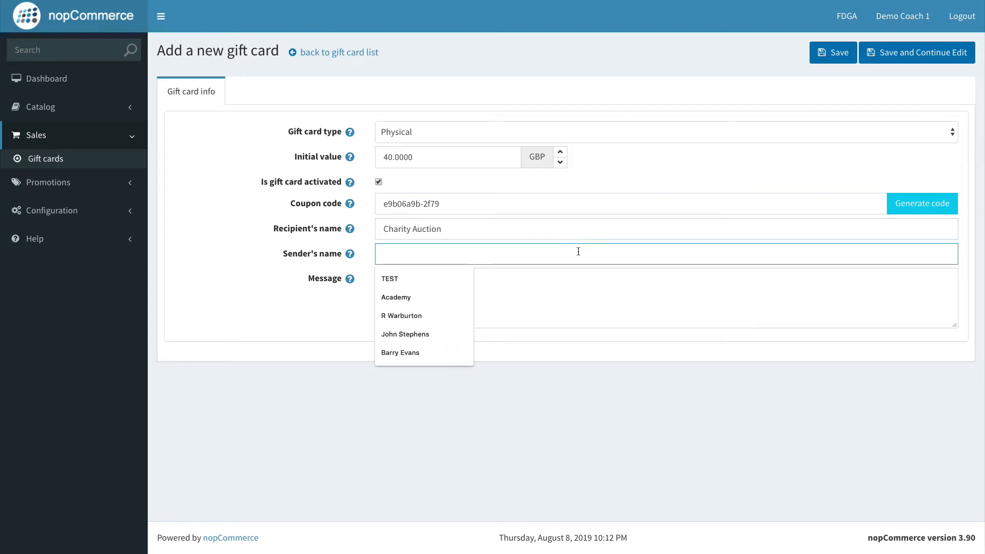
pyautogui.write('D')
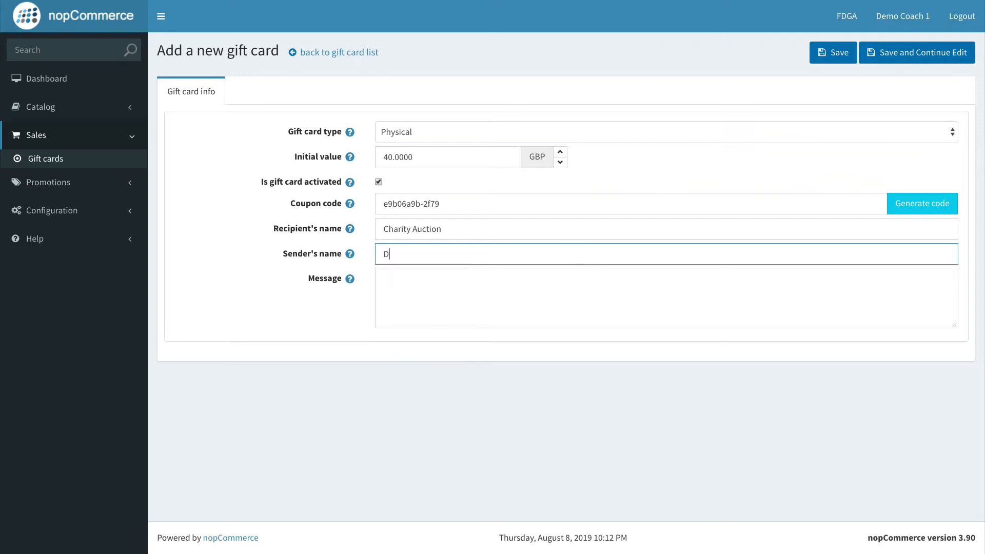
pyautogui.write('emo Site')
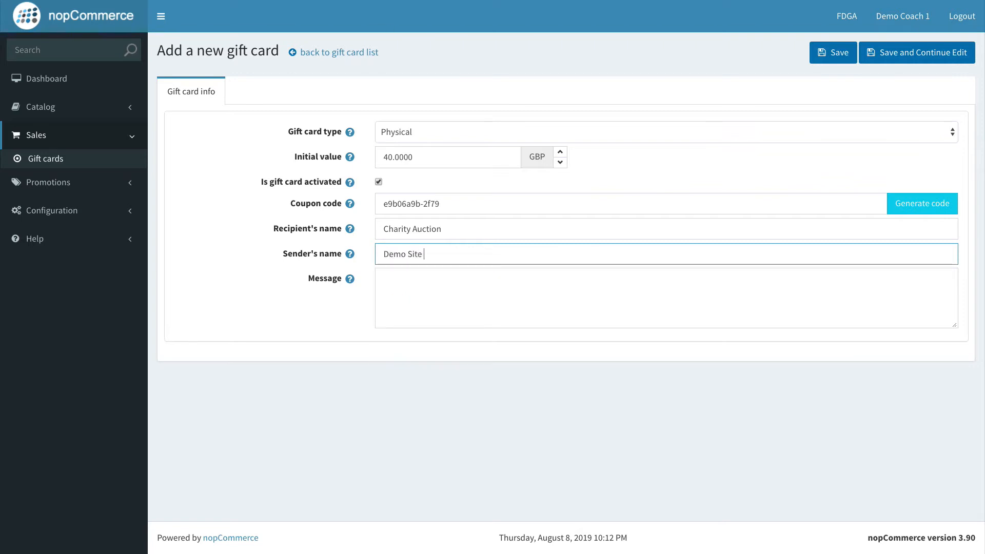
# Step: Write the message "This is charity auction gift card." and save the new gift card
pyautogui.click(589, 277)
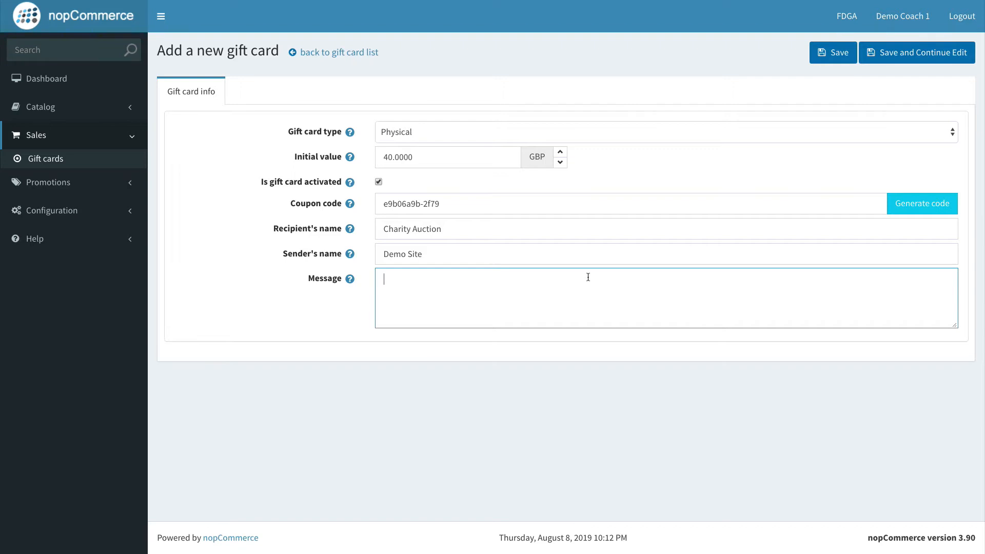
pyautogui.write('his is charity aut')
pyautogui.write('tion gift card.')
pyautogui.click(834, 62)
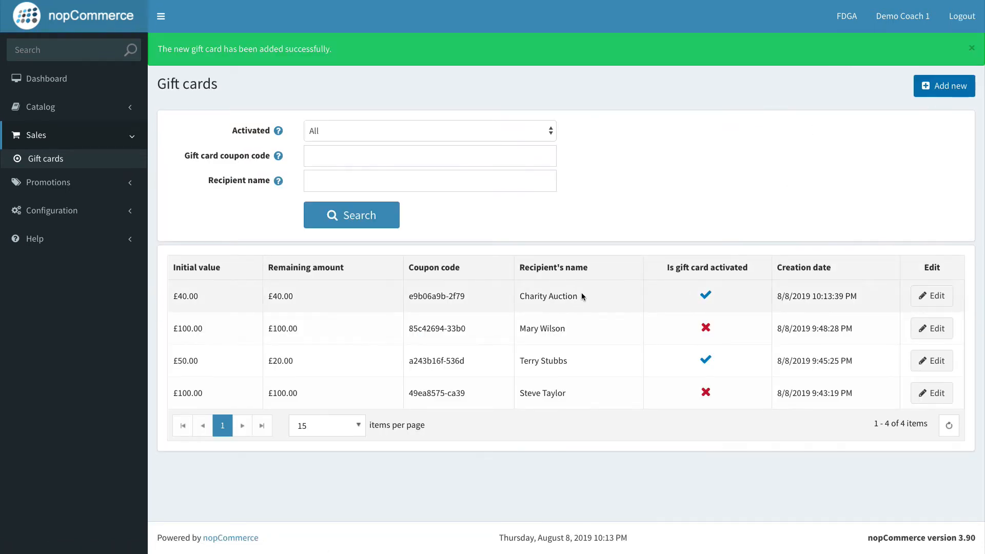
# Step: Examine the new Charity Auction card's initial value, remaining amount and coupon code in the list
pyautogui.moveTo(582, 296); pyautogui.dragTo(471, 296)
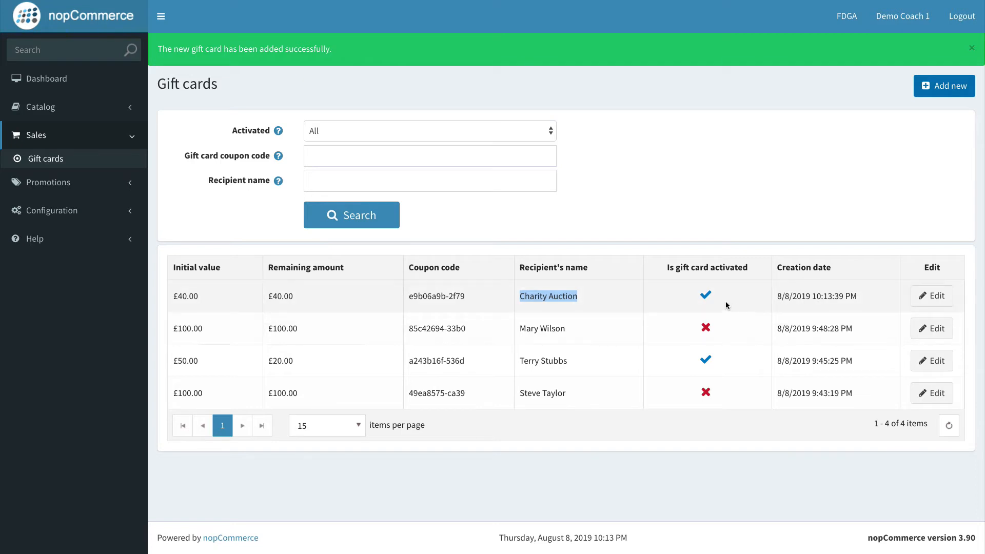
pyautogui.moveTo(179, 296); pyautogui.dragTo(210, 300)
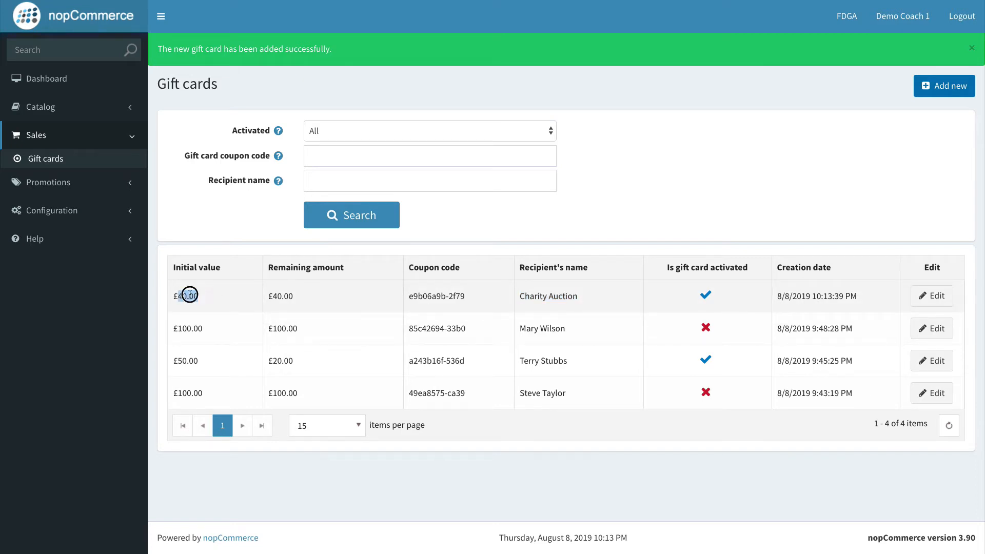
pyautogui.click(184, 296)
pyautogui.moveTo(295, 296); pyautogui.dragTo(269, 297)
pyautogui.click(301, 297)
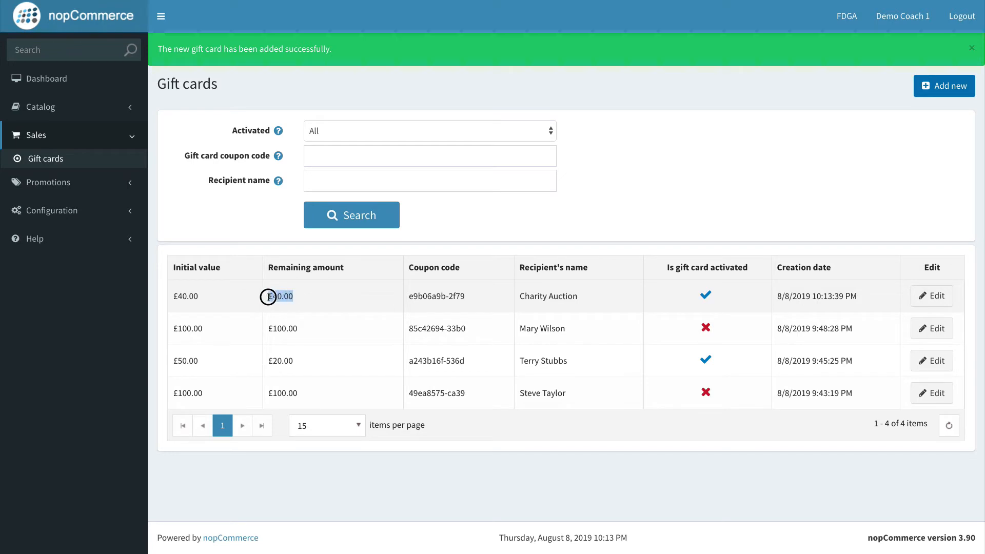
pyautogui.click(359, 296)
pyautogui.moveTo(456, 296); pyautogui.dragTo(398, 290)
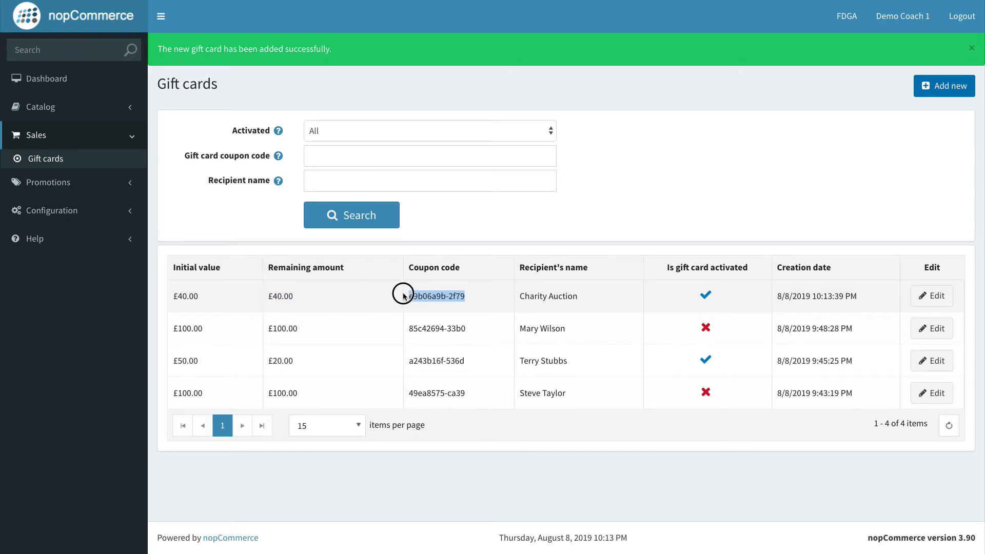
pyautogui.click(439, 296)
pyautogui.moveTo(462, 296); pyautogui.dragTo(405, 295)
pyautogui.click(462, 300)
pyautogui.click(462, 297)
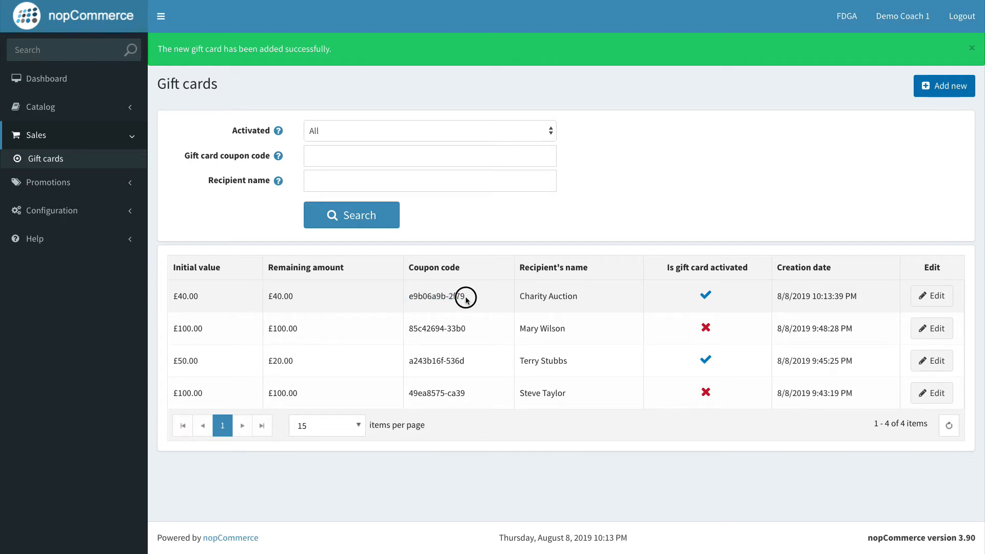
pyautogui.moveTo(465, 297); pyautogui.dragTo(405, 296)
pyautogui.click(447, 297)
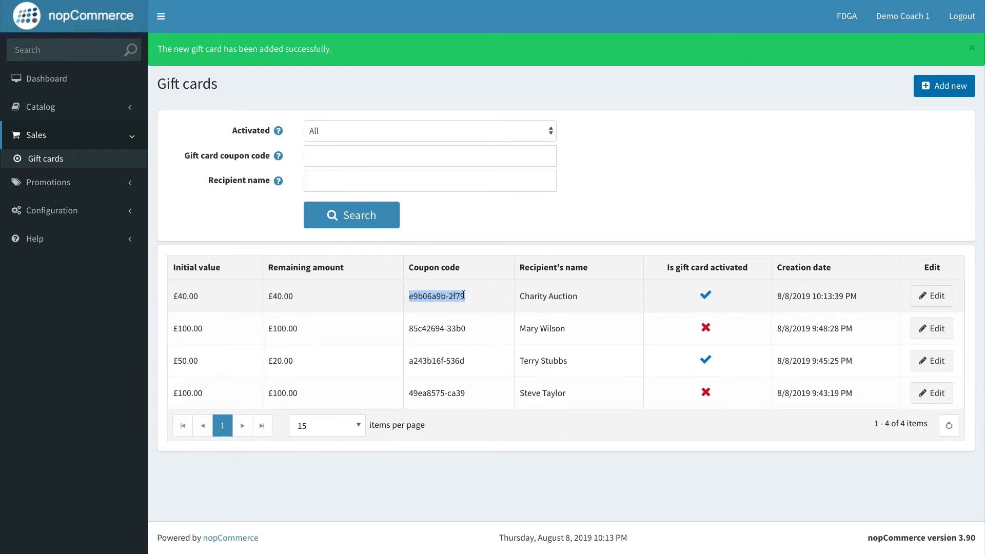
pyautogui.click(466, 301)
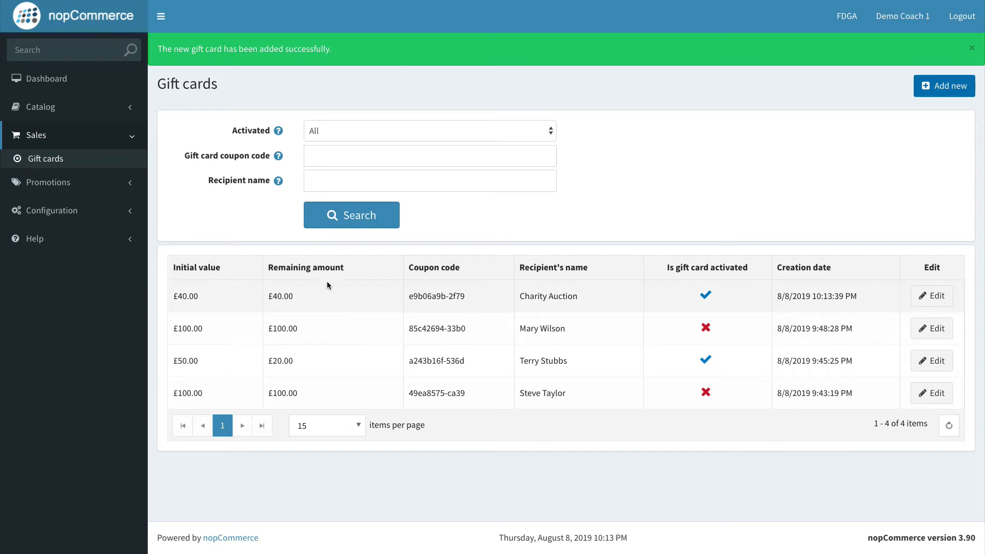
pyautogui.click(295, 295)
pyautogui.click(297, 300)
pyautogui.moveTo(296, 299)
pyautogui.mouseDown()
pyautogui.moveTo(215, 294)
pyautogui.moveTo(307, 295)
pyautogui.mouseUp()
# Step: Switch to the storefront and open the 90 Minute Lesson Experience product page
pyautogui.click(44, 77)
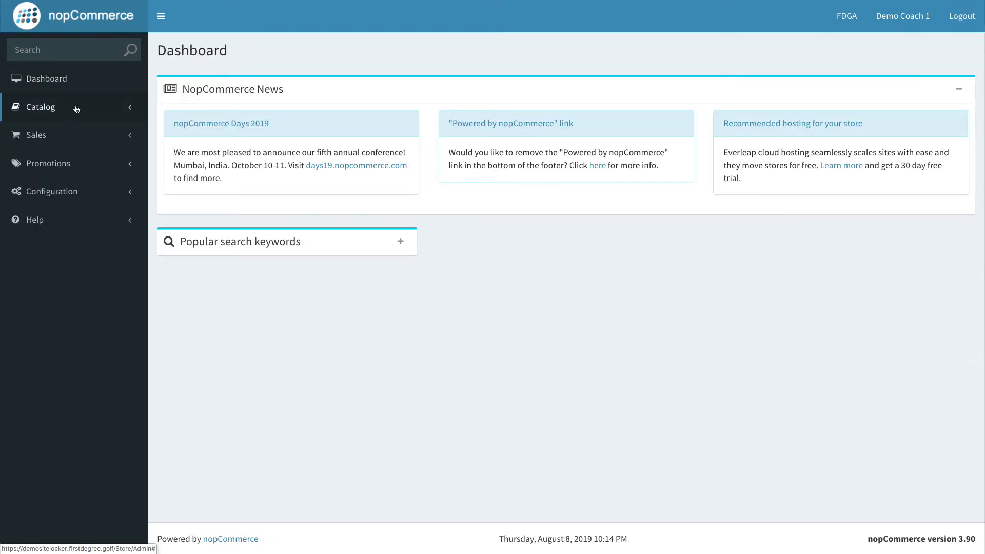
pyautogui.hotkey('ctrl', 'Right')
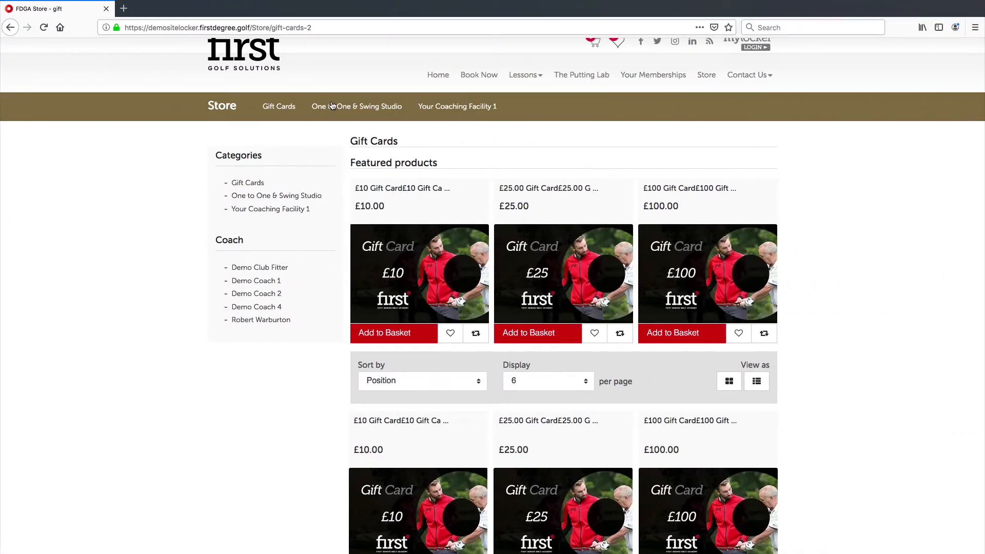
pyautogui.click(224, 106)
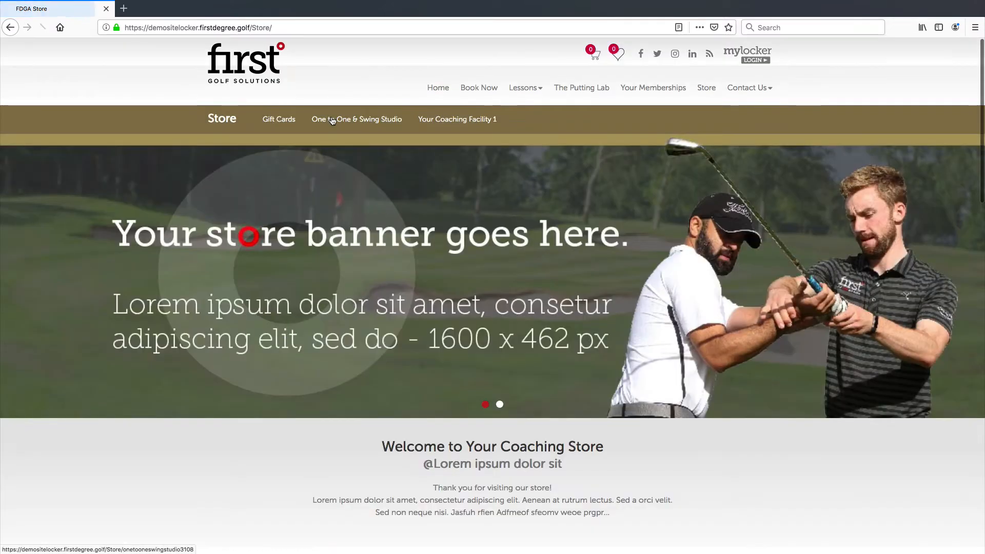
pyautogui.scroll(-8, 352, 131)
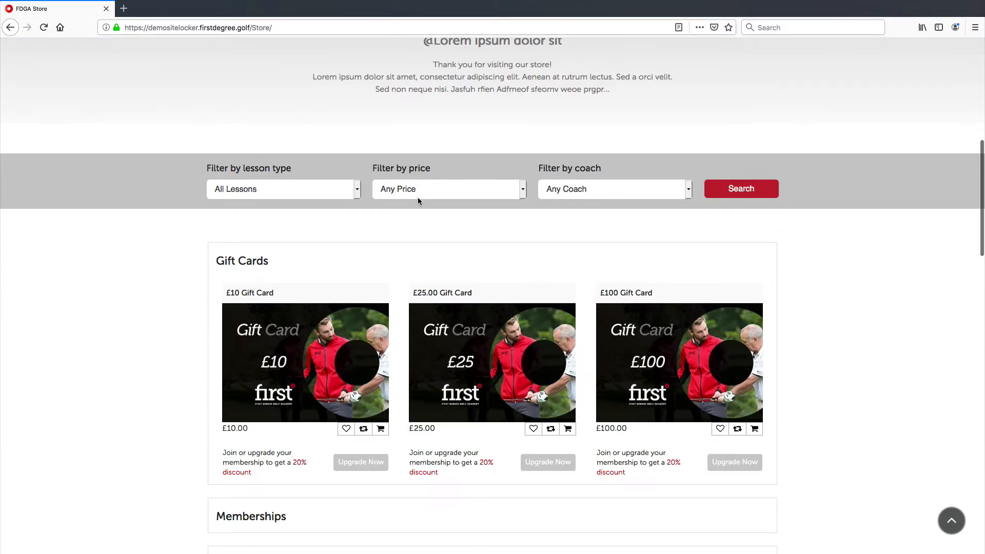
pyautogui.scroll(-4, 419, 204)
pyautogui.scroll(-3, 522, 284)
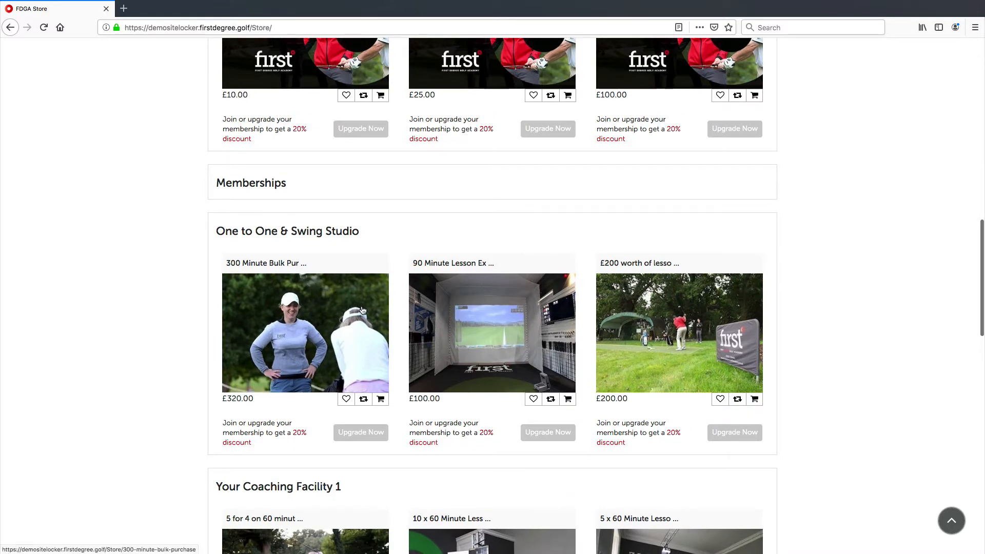
pyautogui.scroll(-2, 390, 287)
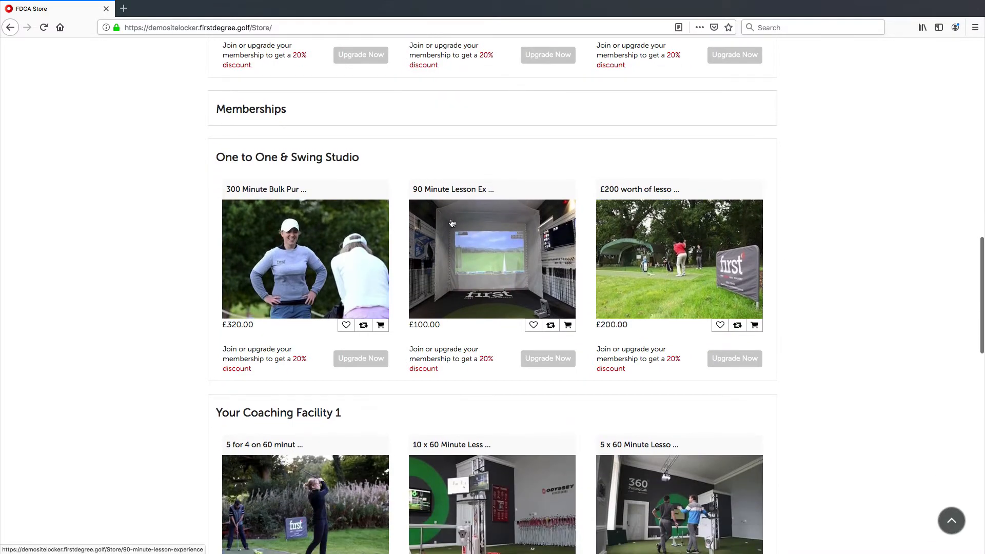
pyautogui.scroll(-1, 485, 249)
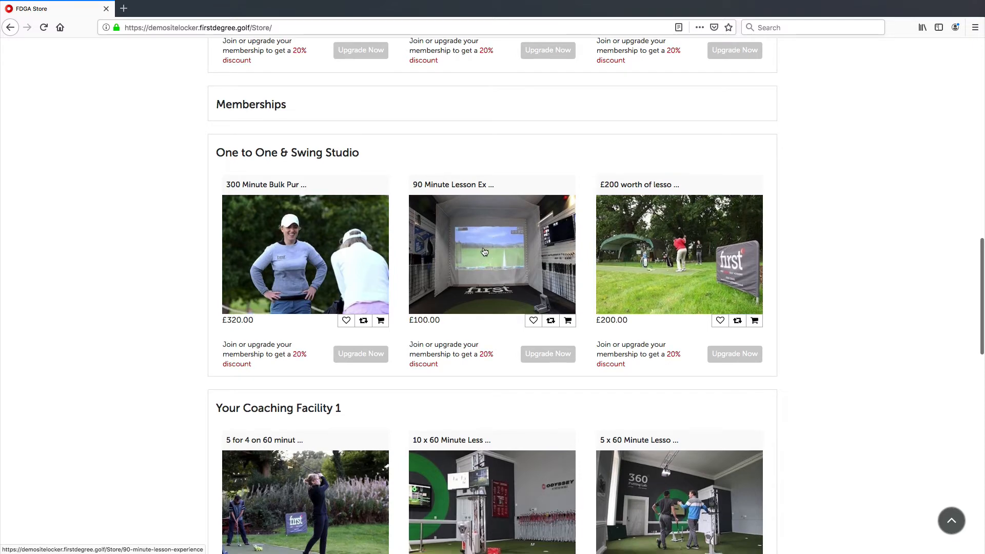
pyautogui.click(488, 251)
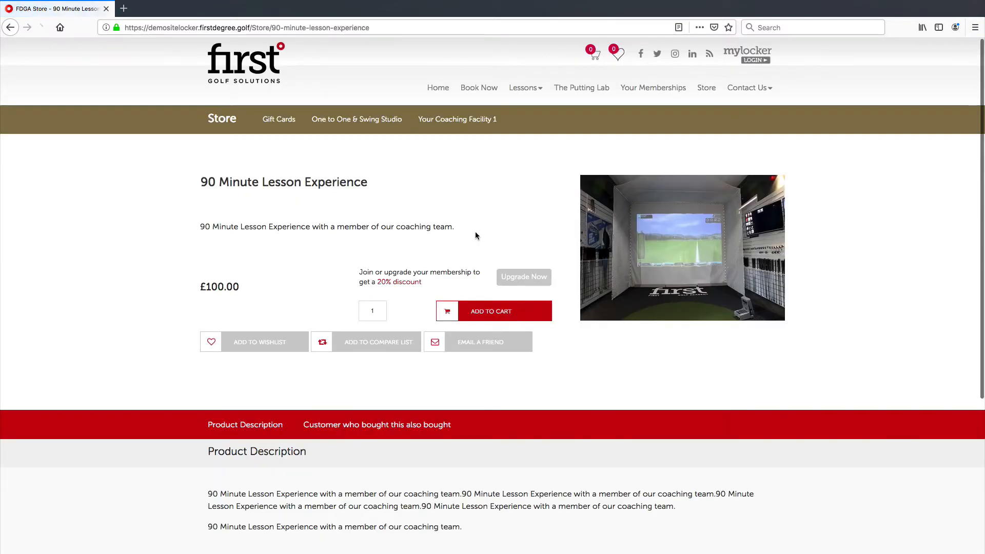
# Step: Examine the product's description and price on its page
pyautogui.moveTo(257, 227); pyautogui.dragTo(218, 223)
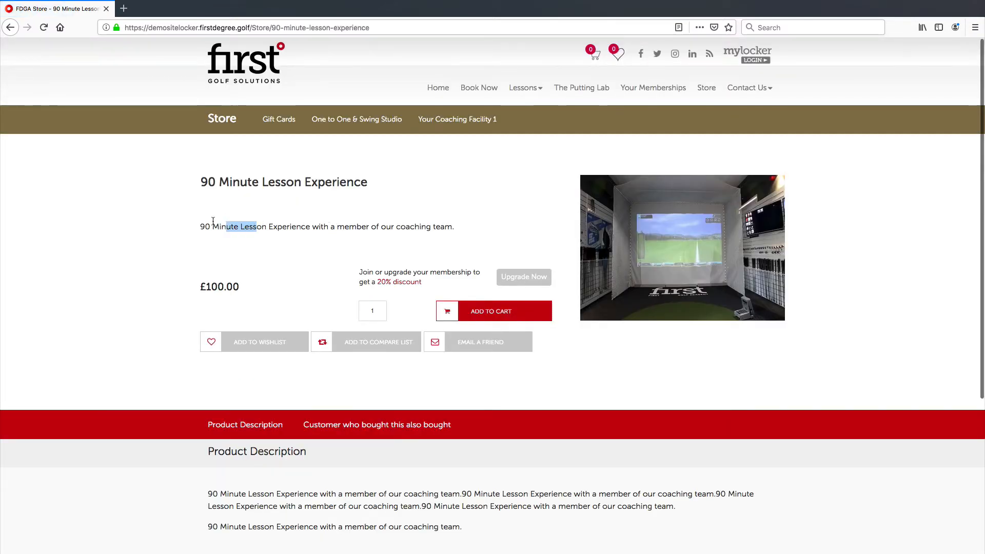
pyautogui.click(202, 190)
pyautogui.moveTo(202, 282)
pyautogui.mouseDown()
pyautogui.moveTo(242, 286)
pyautogui.moveTo(199, 286)
pyautogui.mouseUp()
pyautogui.click(245, 285)
pyautogui.click(243, 285)
pyautogui.click(199, 285)
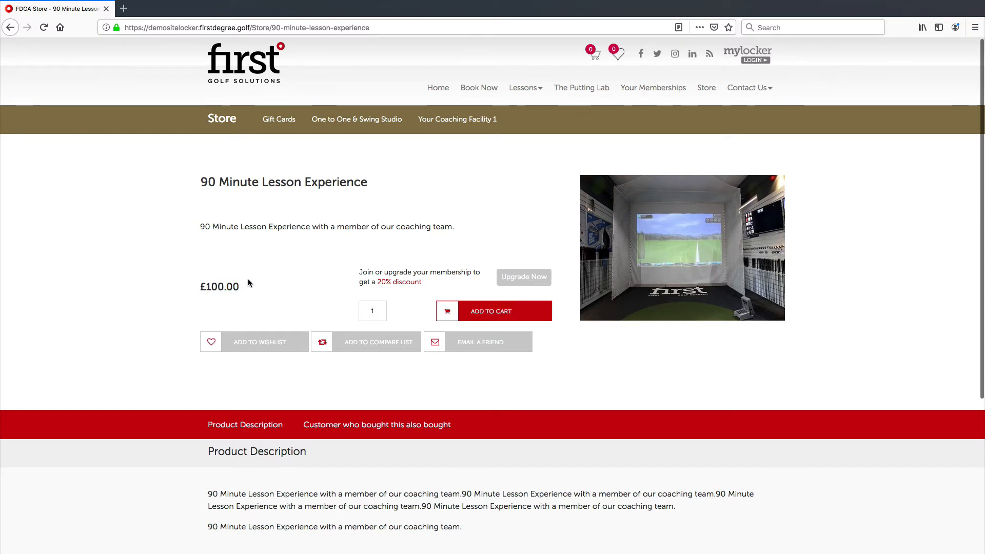
pyautogui.moveTo(235, 284); pyautogui.dragTo(200, 284)
pyautogui.click(243, 291)
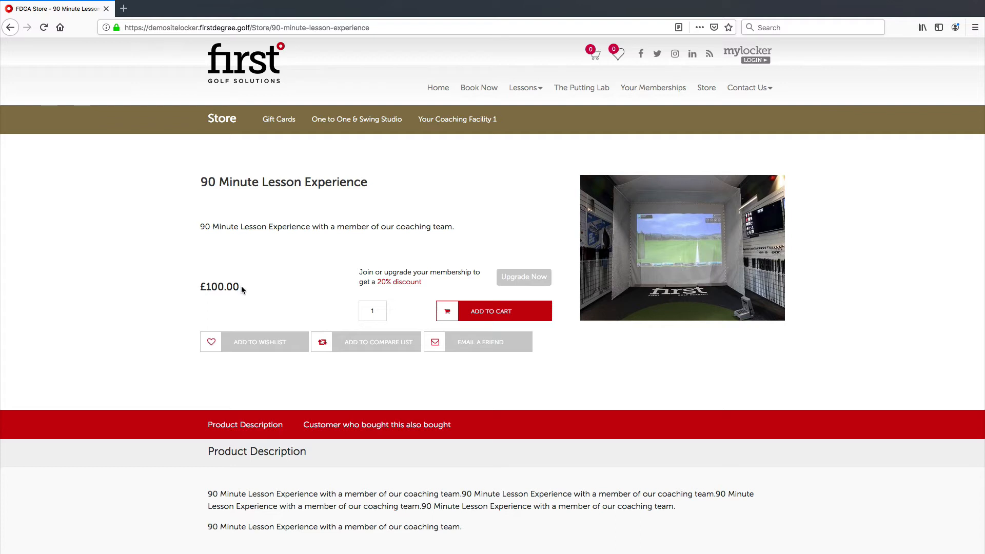
pyautogui.moveTo(203, 285); pyautogui.dragTo(199, 284)
pyautogui.click(213, 285)
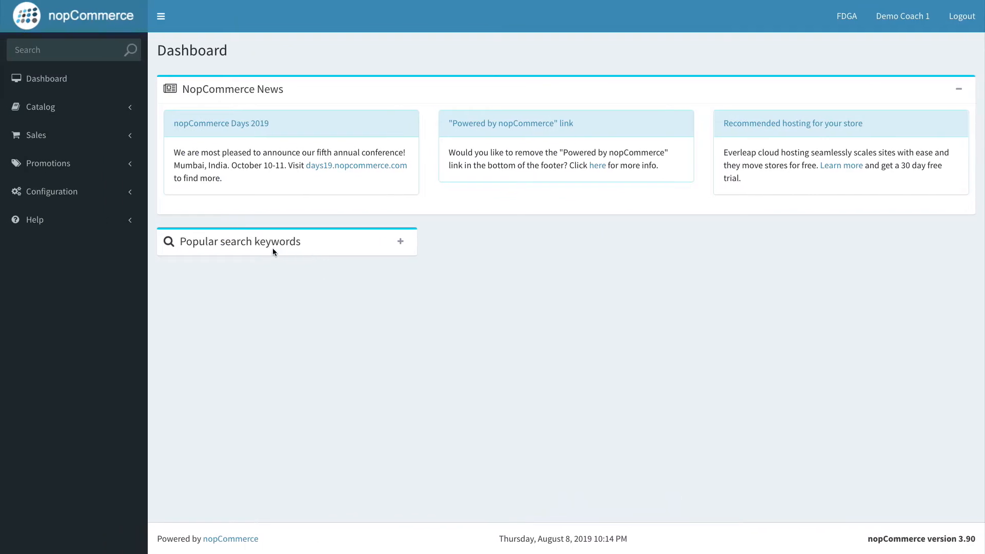
# Step: Open the discounts list under Promotions and start adding a new discount
pyautogui.click(92, 166)
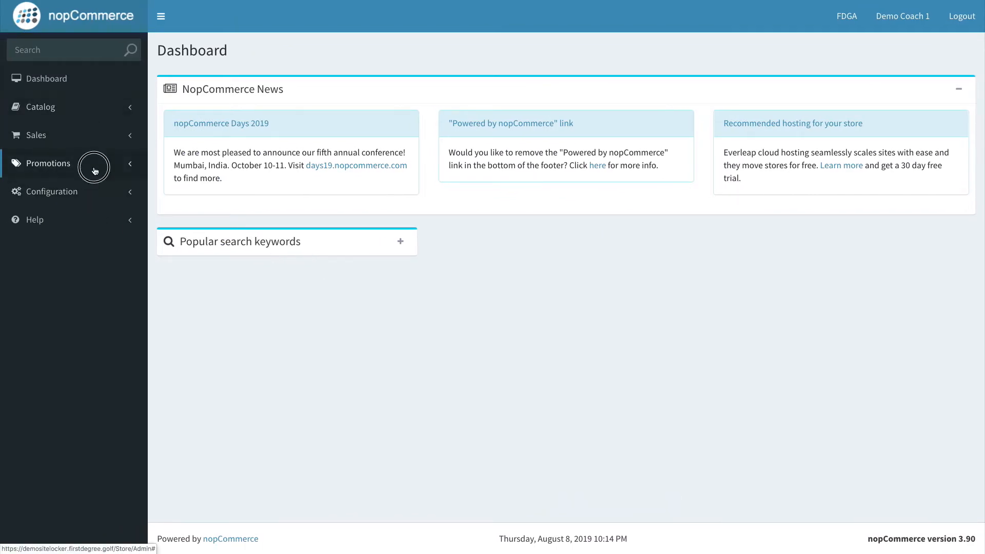
pyautogui.click(40, 189)
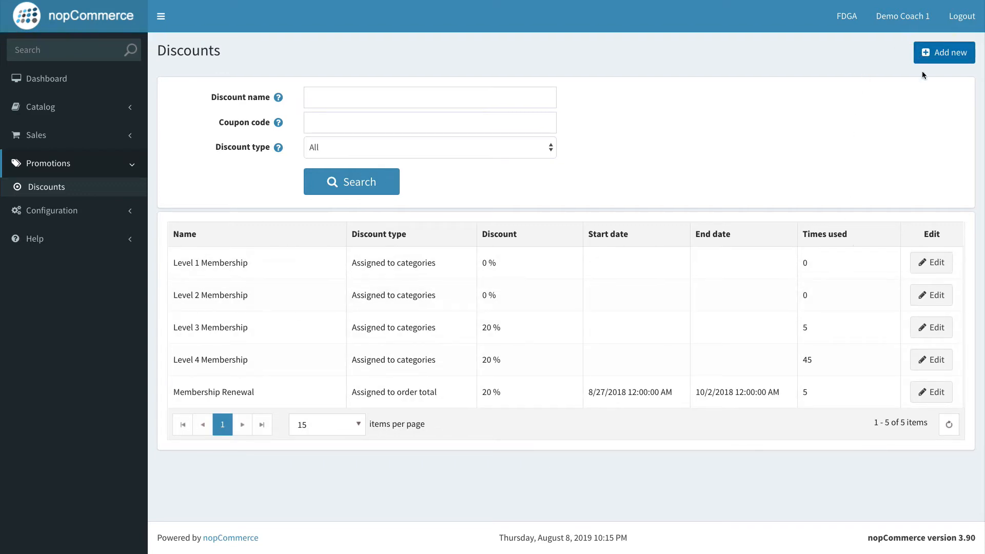
pyautogui.click(926, 54)
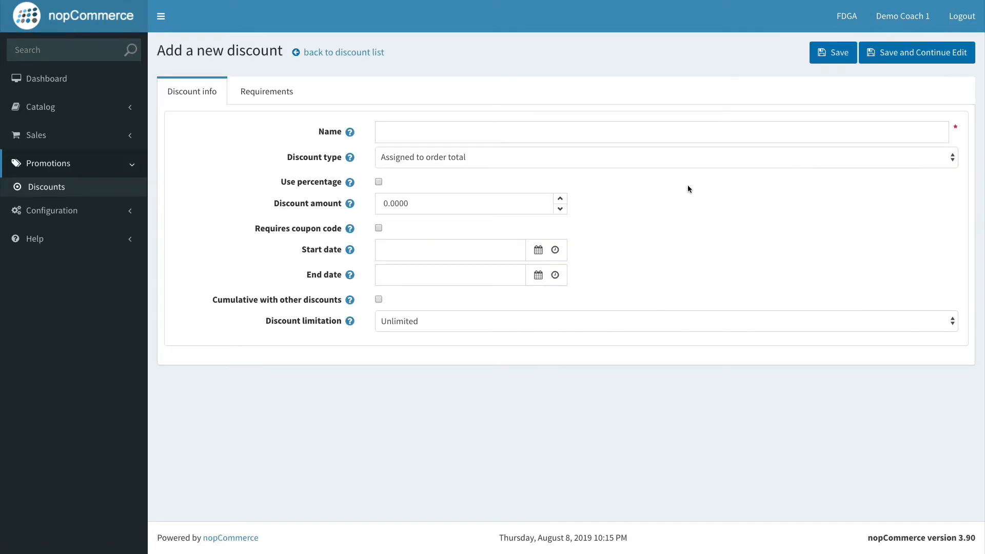
# Step: Name the new discount "Lesson Experience - Limited Time Offer"
pyautogui.click(327, 129)
pyautogui.click(396, 130)
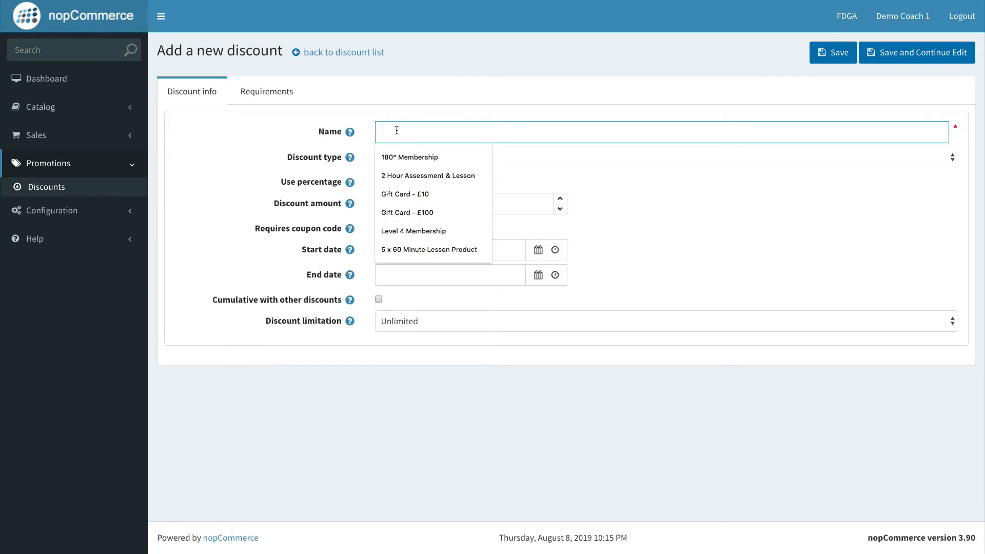
pyautogui.write('Lesso')
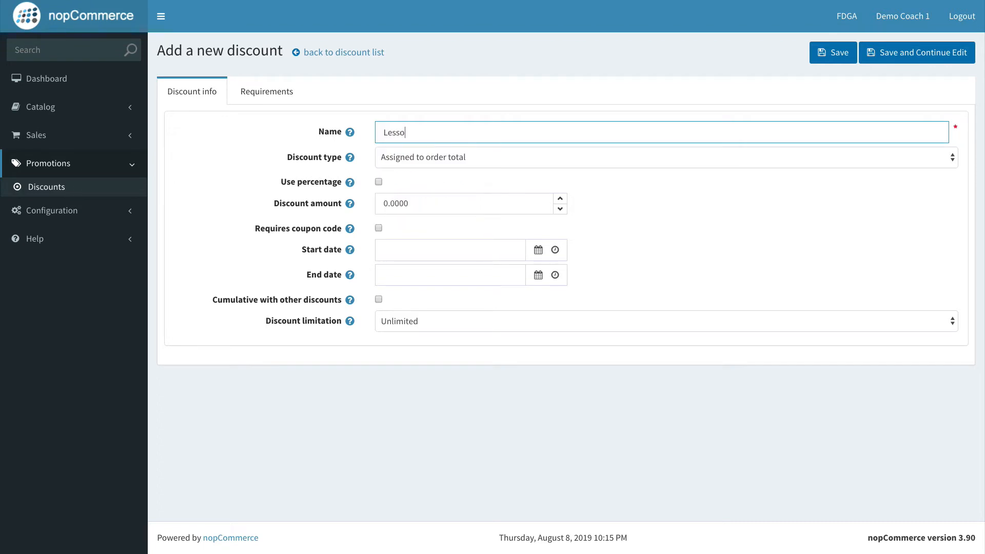
pyautogui.write('n Experience - Limited Time Offer')
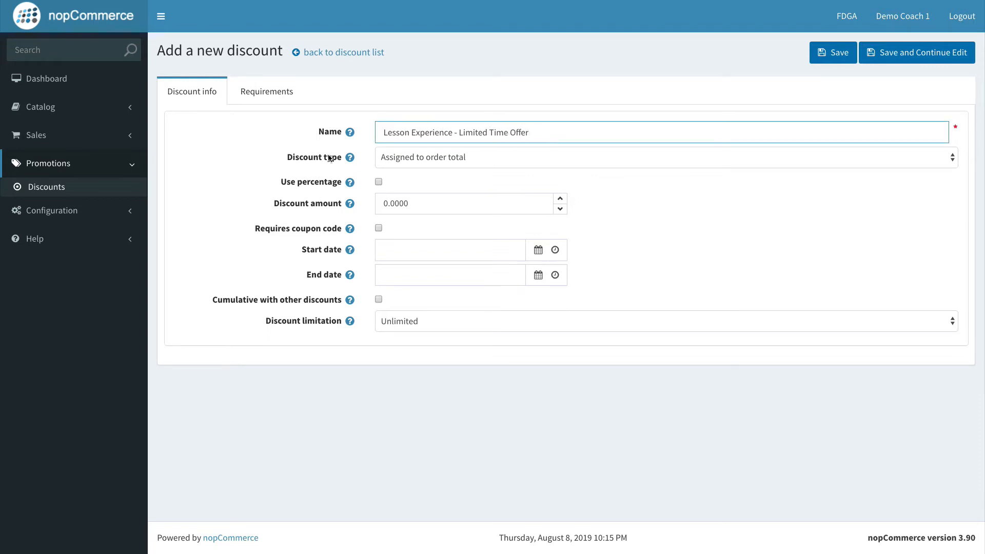
# Step: Try out each discount type in turn: products, categories, manufacturers, shipping and order subtotal
pyautogui.click(273, 151)
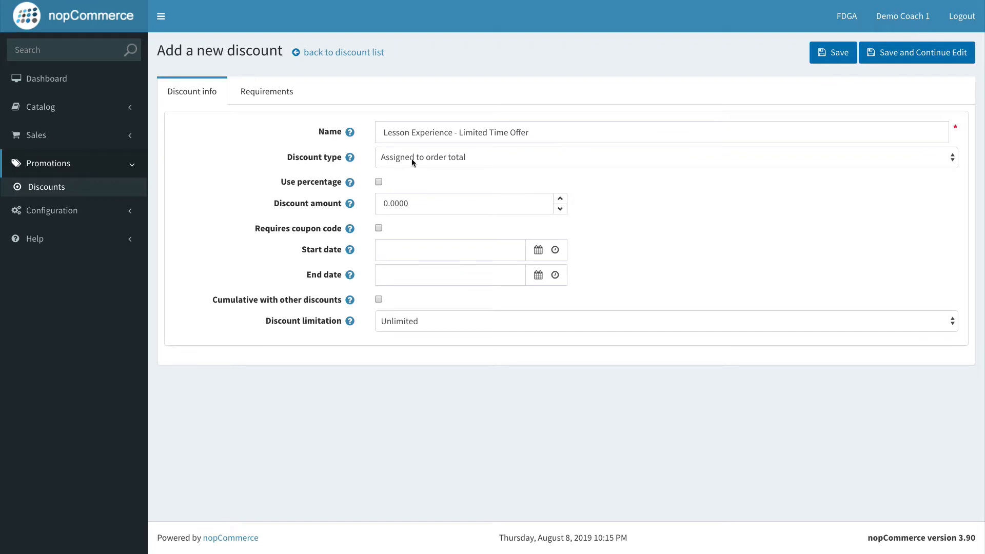
pyautogui.click(439, 164)
pyautogui.click(312, 159)
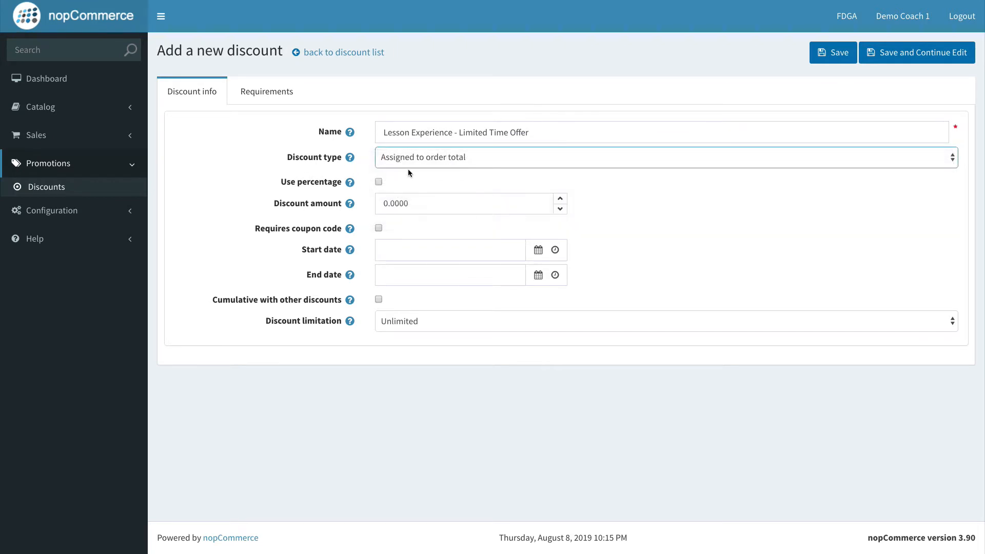
pyautogui.click(442, 161)
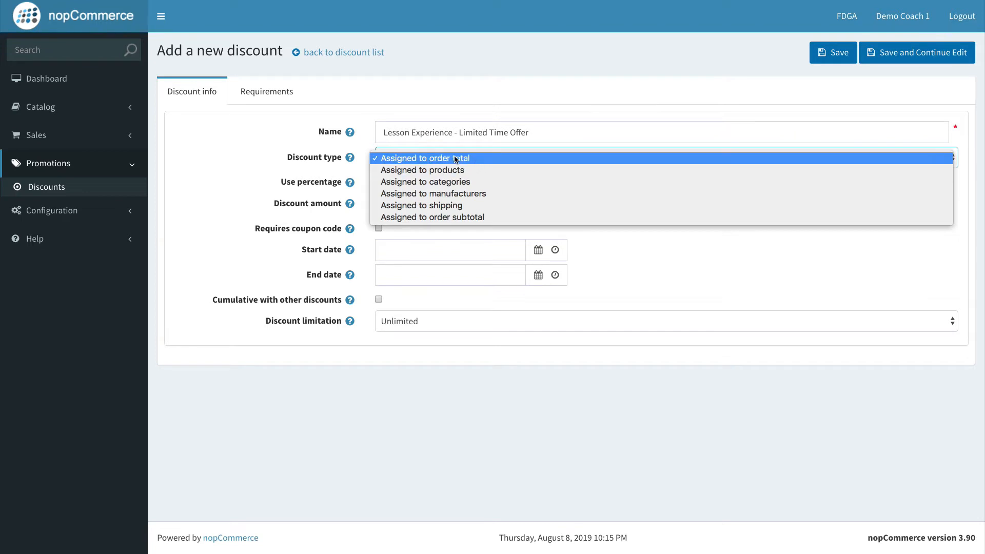
pyautogui.click(325, 162)
pyautogui.click(428, 164)
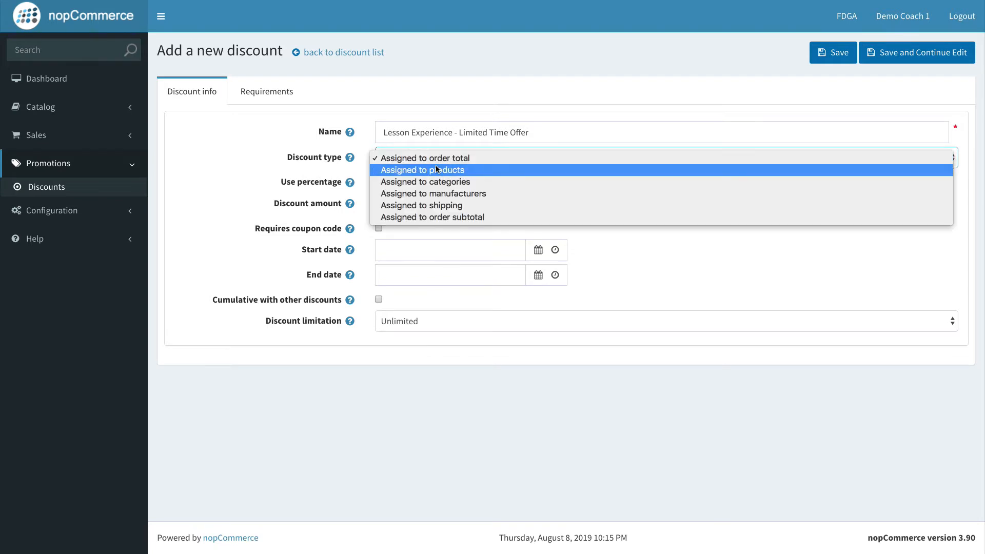
pyautogui.click(443, 171)
pyautogui.click(438, 163)
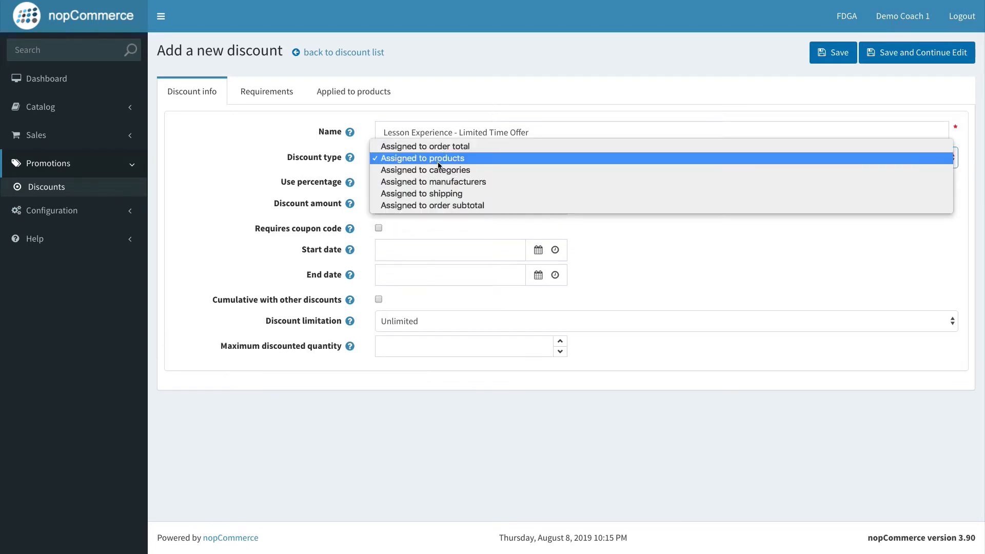
pyautogui.click(399, 170)
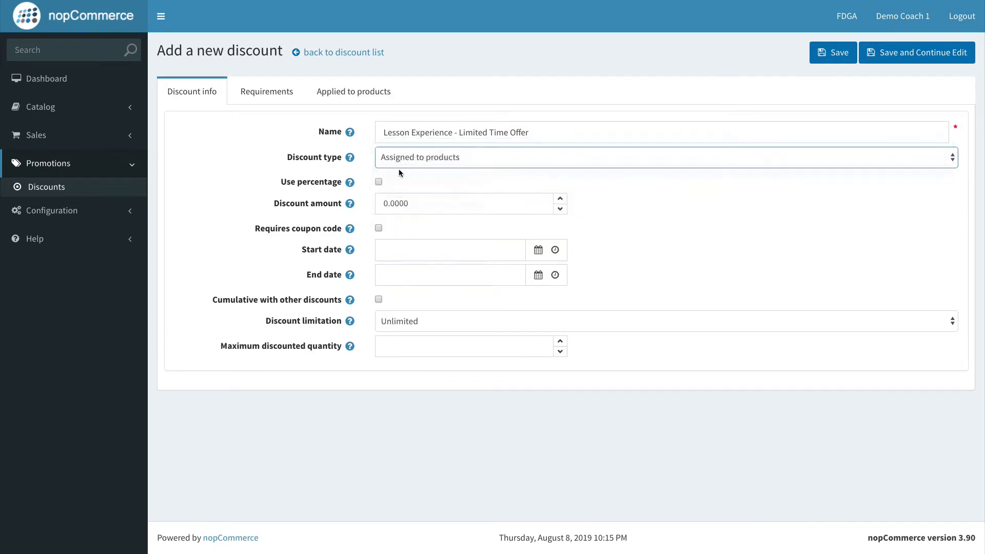
pyautogui.click(430, 163)
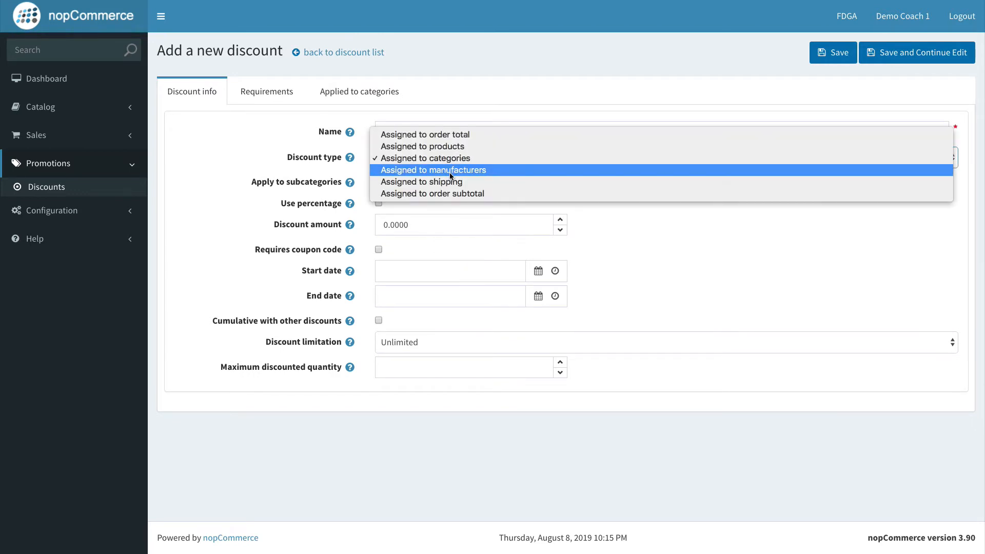
pyautogui.click(438, 174)
pyautogui.click(437, 162)
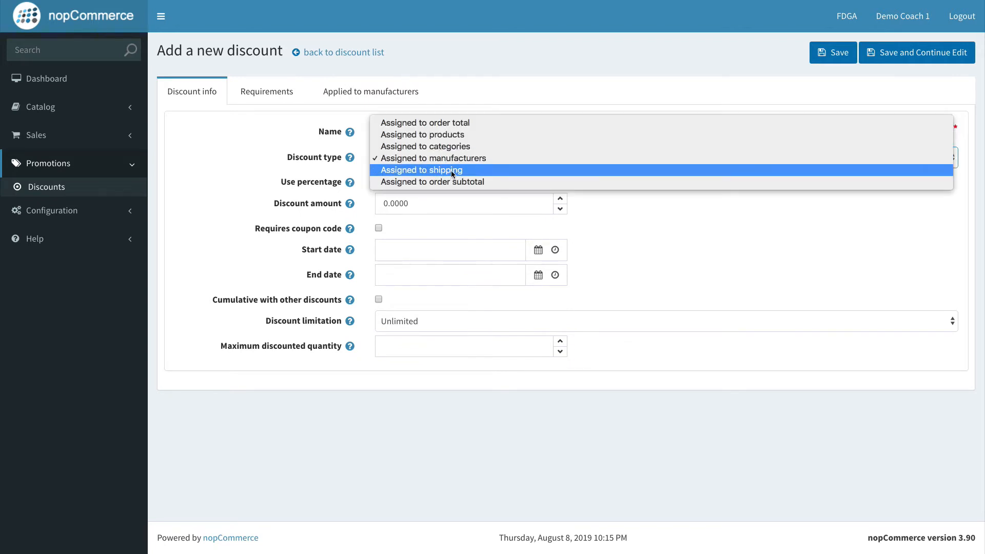
pyautogui.click(433, 171)
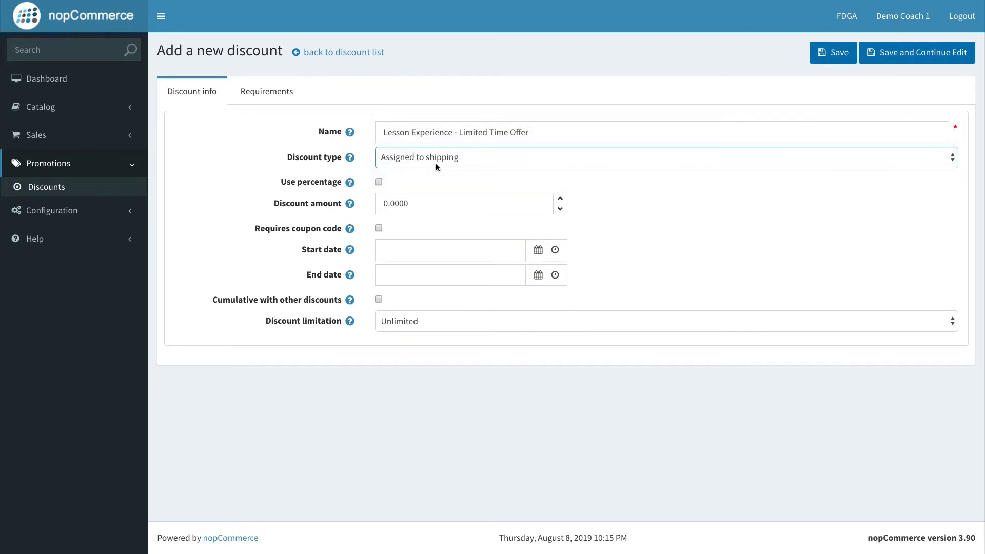
pyautogui.click(472, 157)
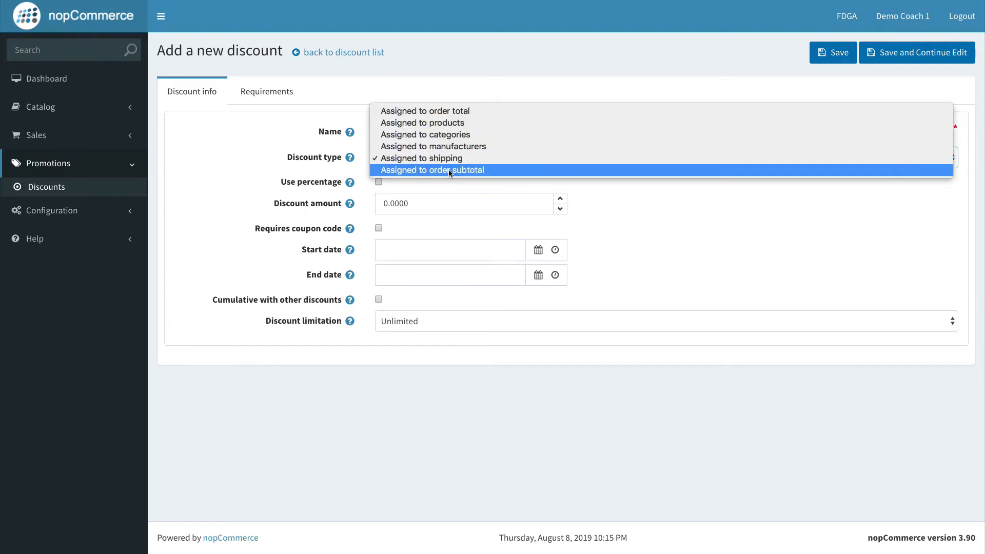
pyautogui.click(449, 170)
pyautogui.click(448, 164)
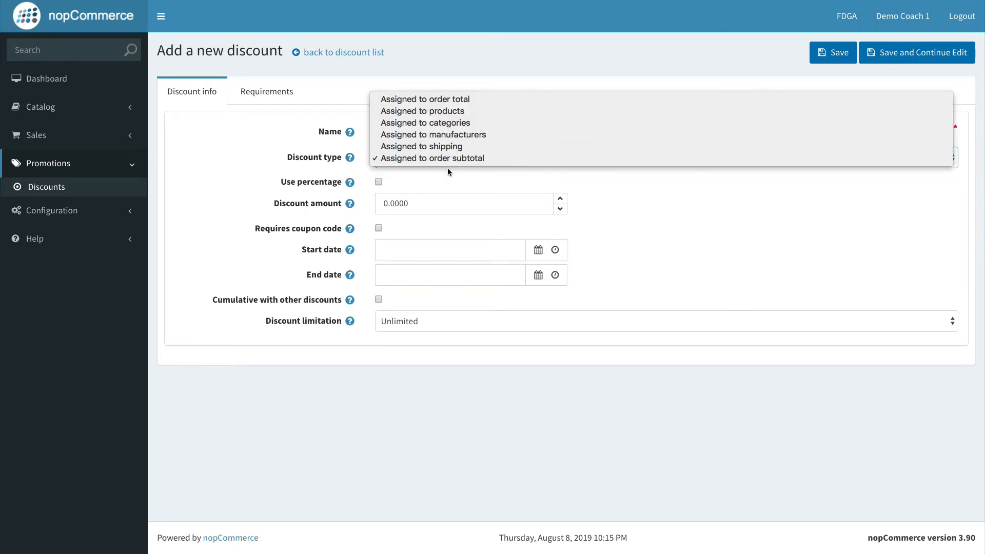
pyautogui.click(325, 149)
# Step: Set the discount type to Assigned to products
pyautogui.click(414, 132)
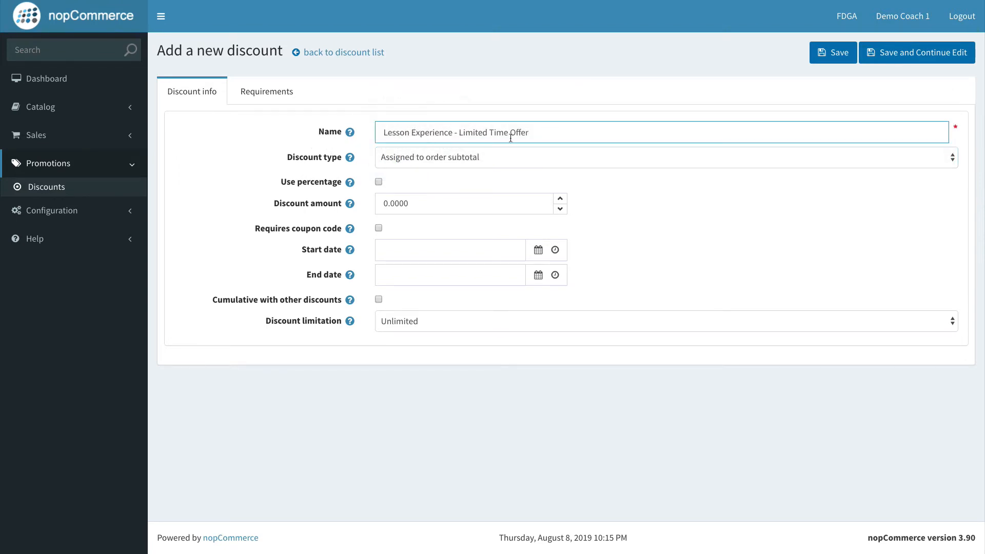
pyautogui.click(537, 135)
pyautogui.click(425, 157)
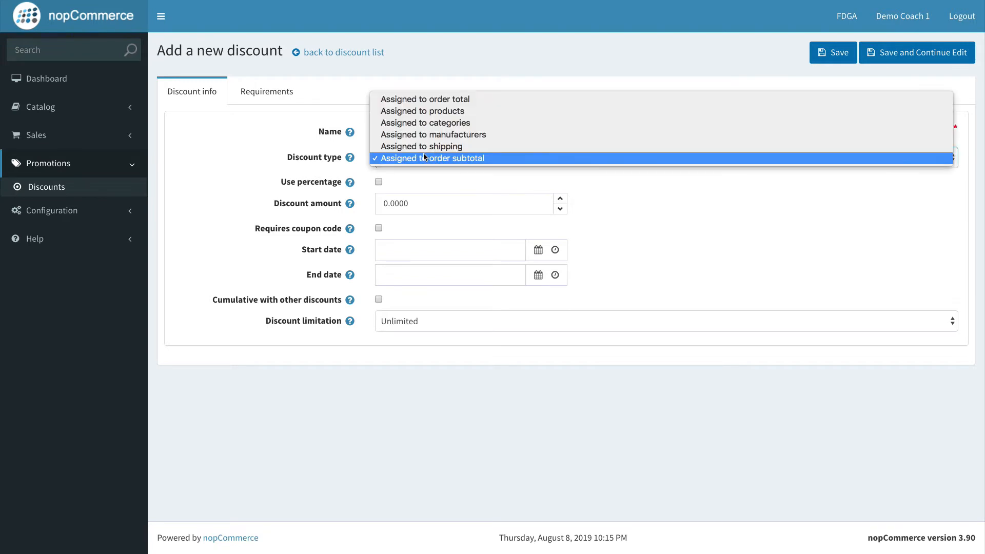
pyautogui.click(453, 113)
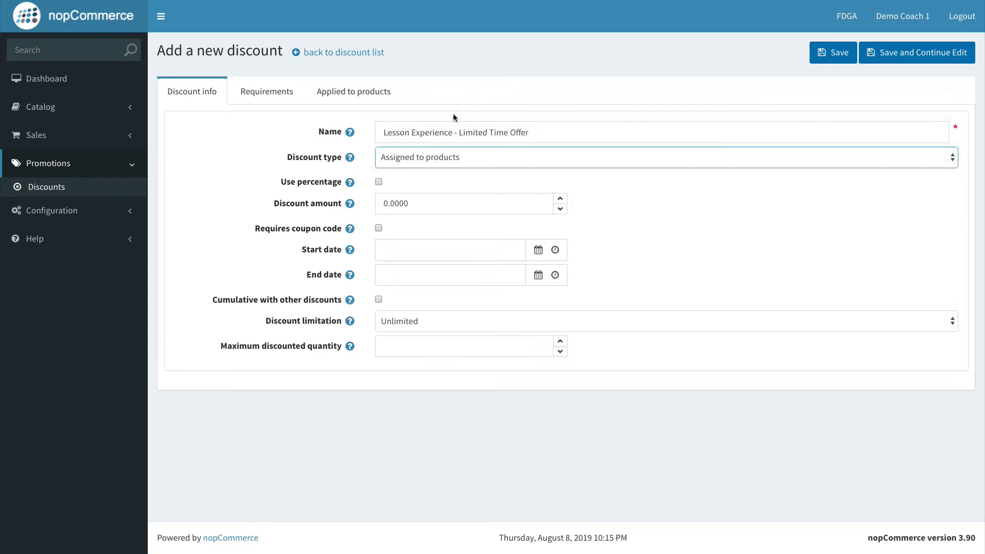
# Step: Switch the discount to use a percentage and set the discount percentage to 25.00
pyautogui.click(307, 200)
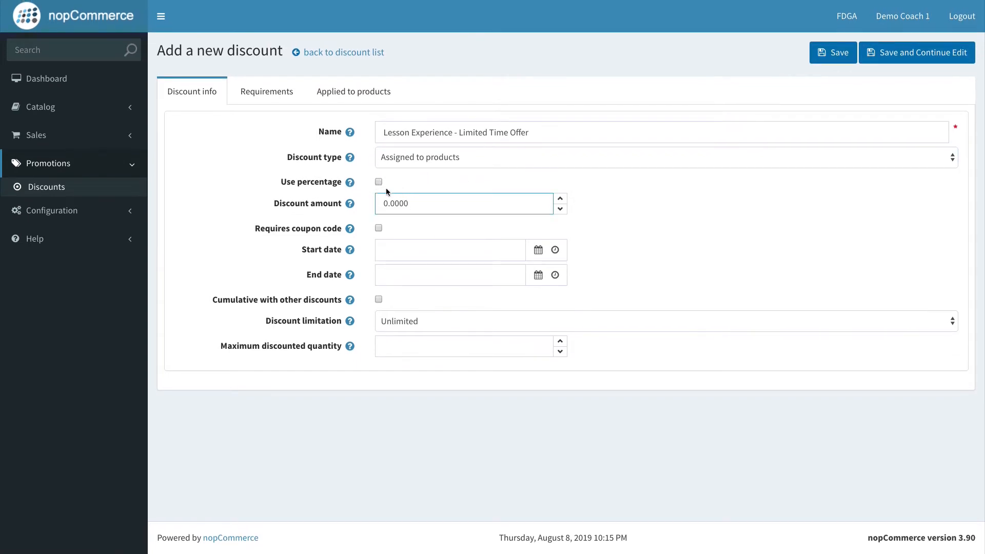
pyautogui.click(379, 183)
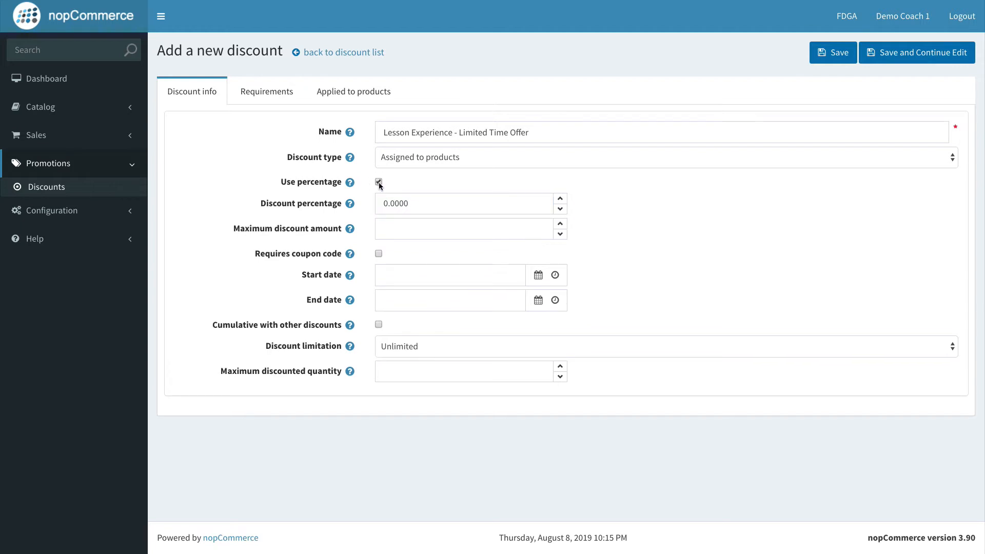
pyautogui.click(386, 203)
pyautogui.write('1.000')
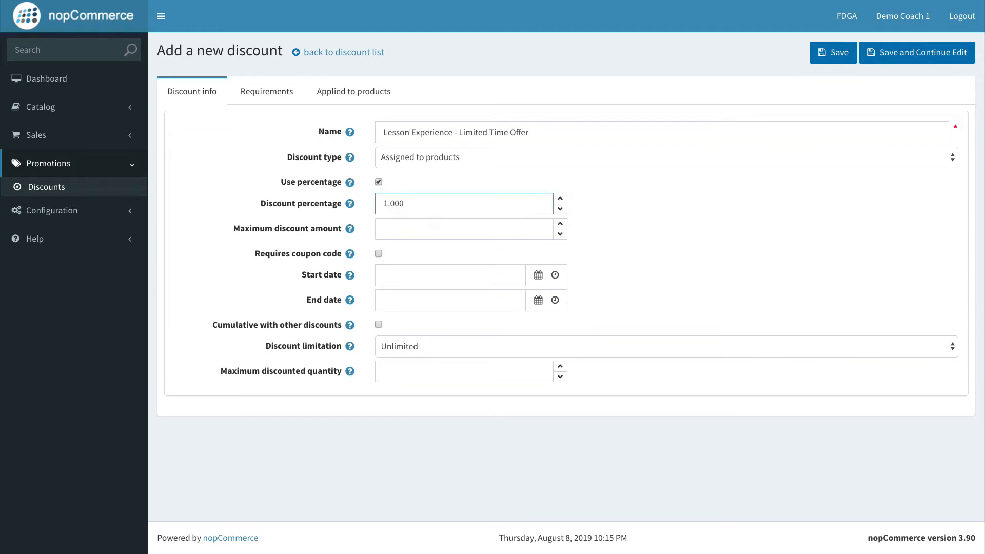
pyautogui.write('25')
pyautogui.press('BackSpace')
pyautogui.press('BackSpace')
pyautogui.press('BackSpace')
pyautogui.press('BackSpace')
pyautogui.press('BackSpace')
pyautogui.write('25.0')
pyautogui.click(427, 184)
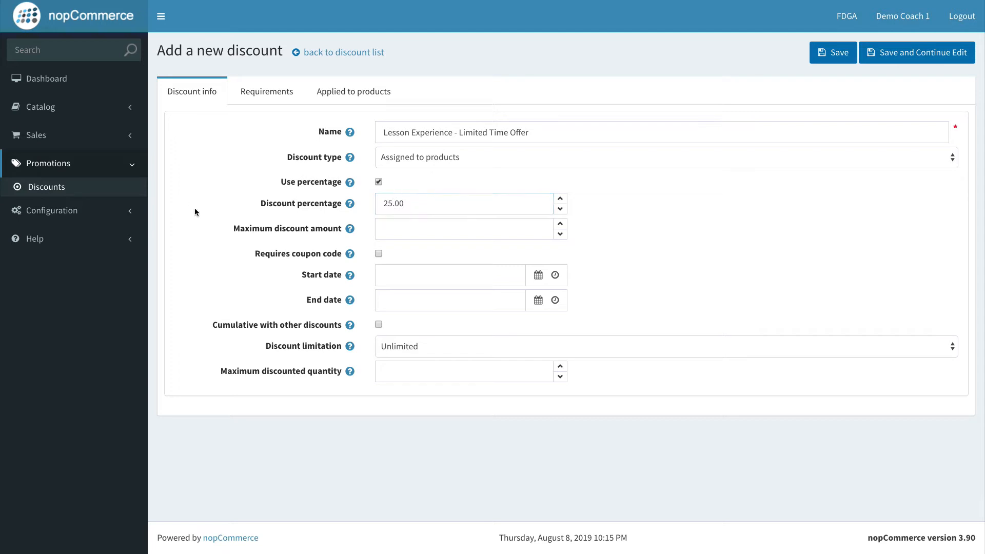
# Step: Set the maximum discount amount to 25.00
pyautogui.click(418, 228)
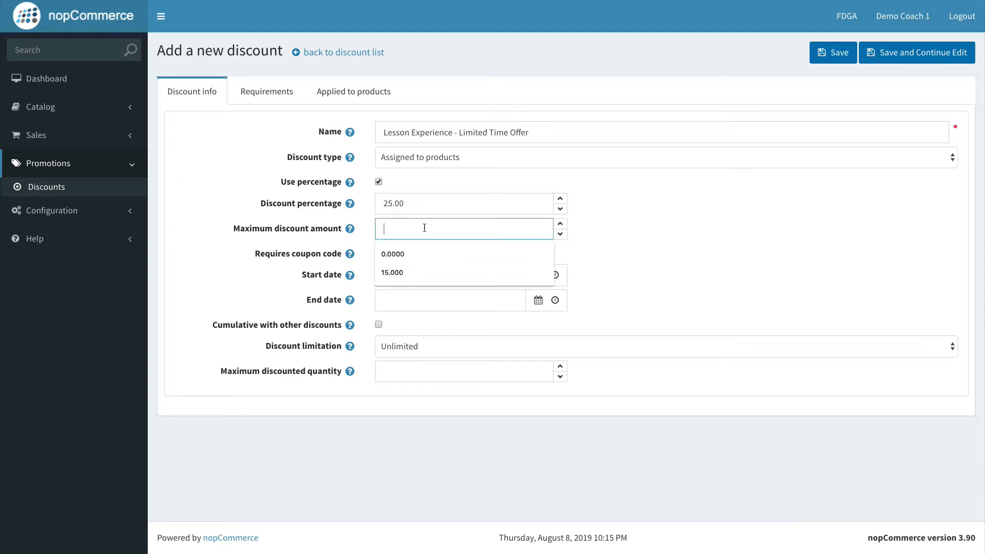
pyautogui.write('25.00')
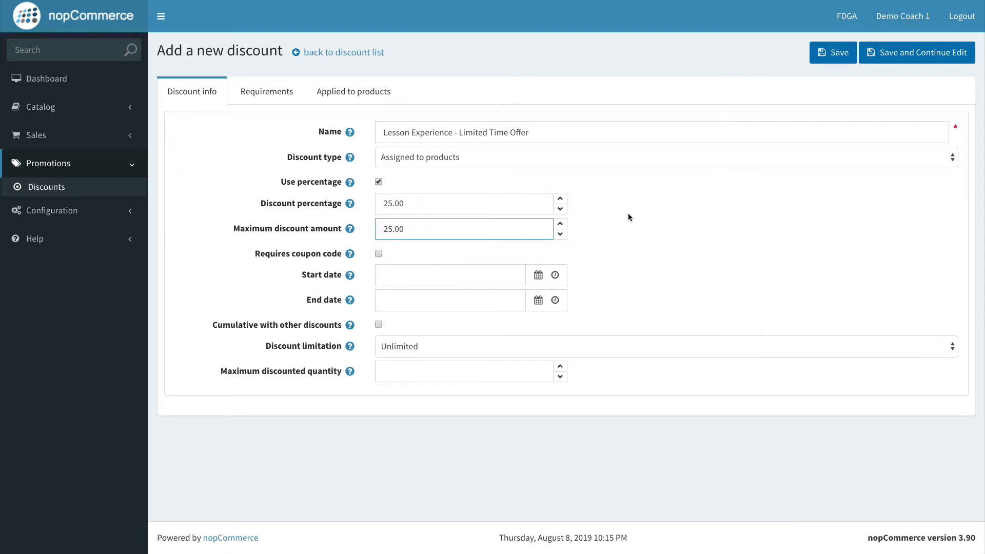
pyautogui.click(637, 222)
# Step: Require a coupon code for the discount and set the coupon code to EXPERIENCE25
pyautogui.click(269, 248)
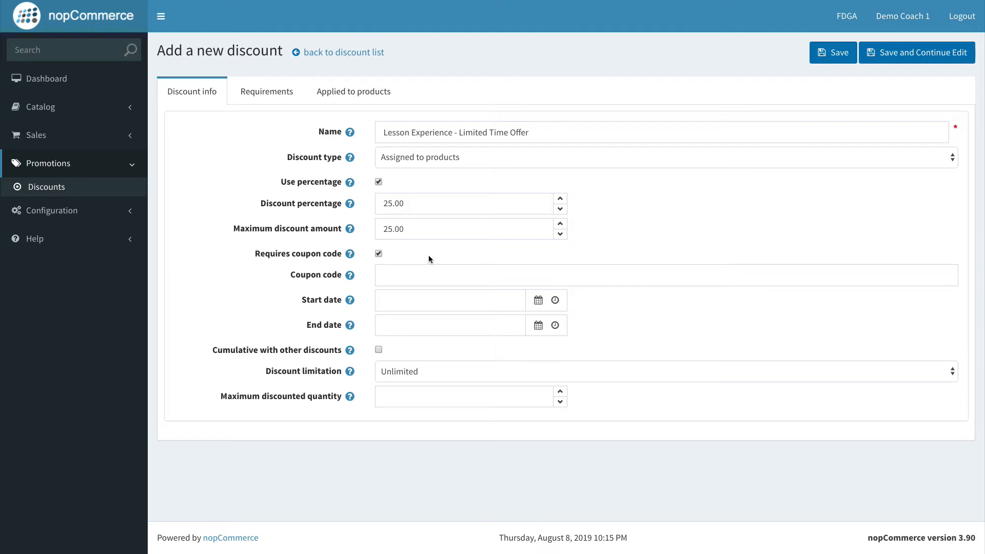
pyautogui.click(411, 277)
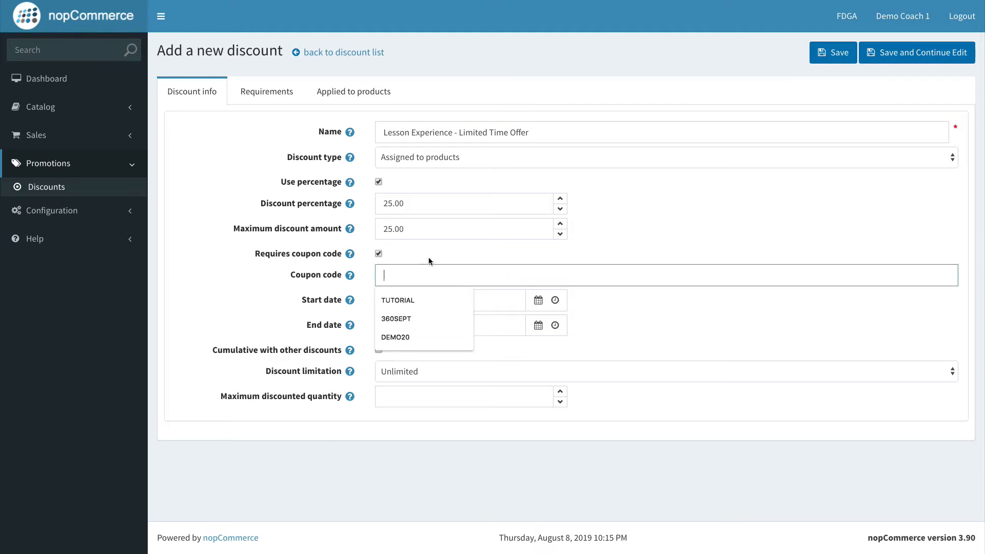
pyautogui.click(432, 253)
pyautogui.click(436, 272)
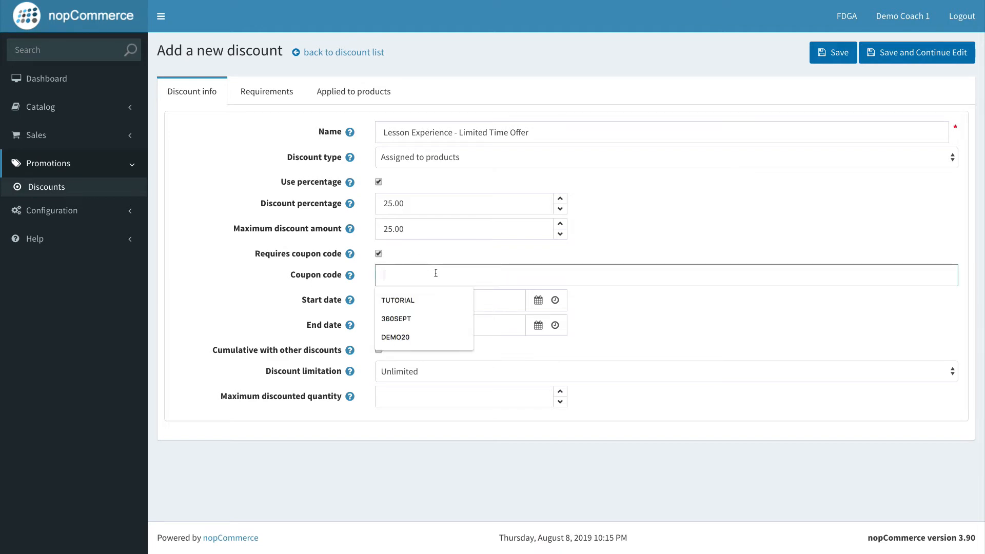
pyautogui.write('L')
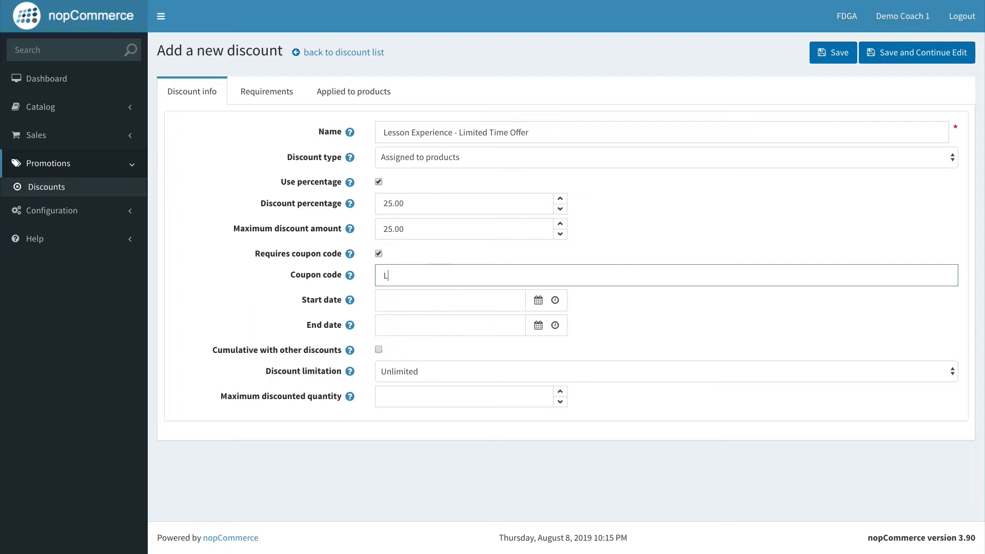
pyautogui.press('BackSpace')
pyautogui.write('EXPERIENCE25')
pyautogui.click(274, 273)
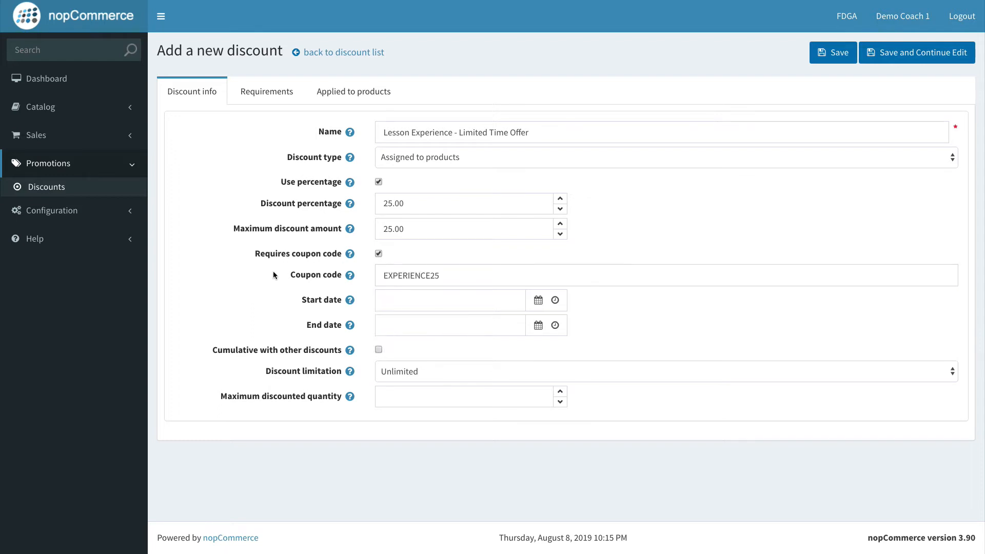
# Step: Set the discount's start date to 8/8/2019 and its end date to 8/15/2019
pyautogui.click(537, 300)
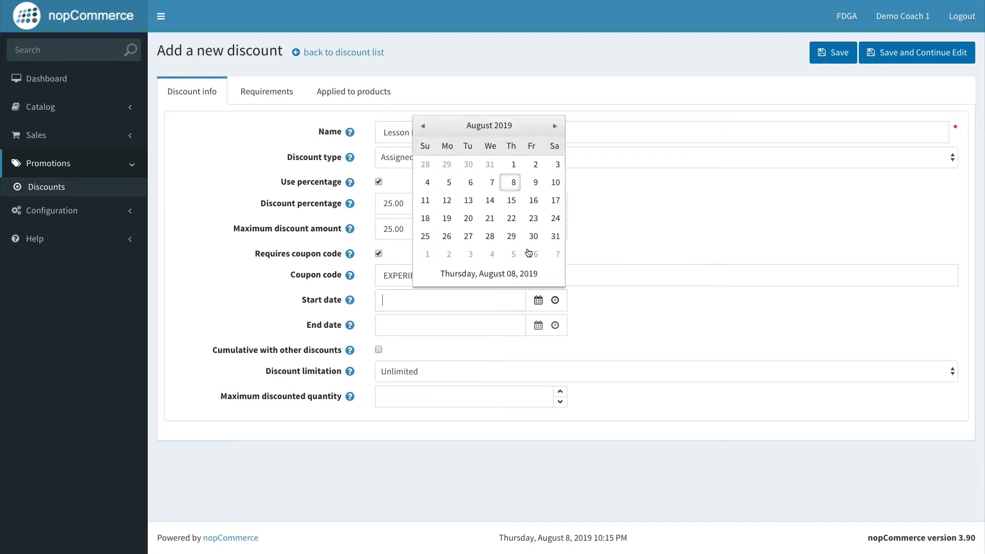
pyautogui.click(515, 182)
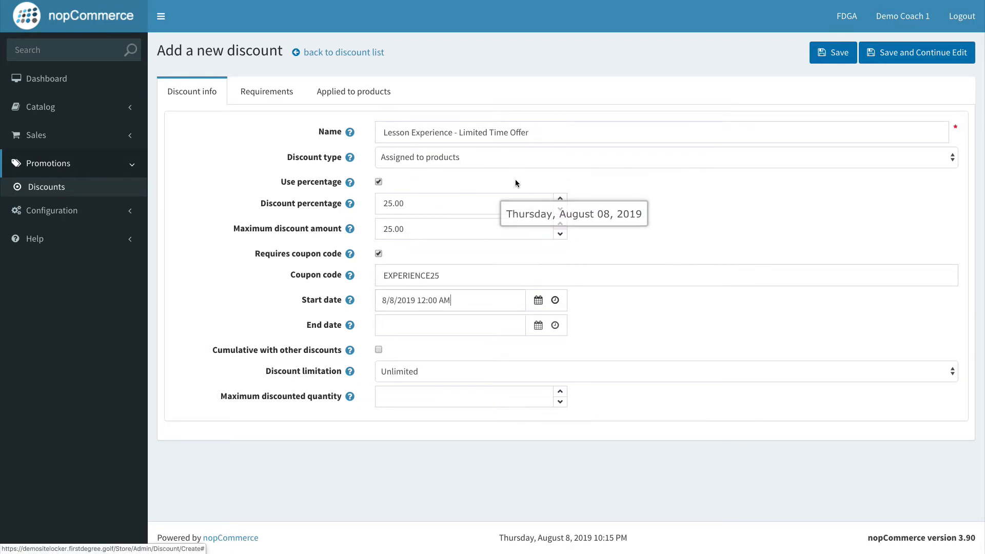
pyautogui.click(537, 325)
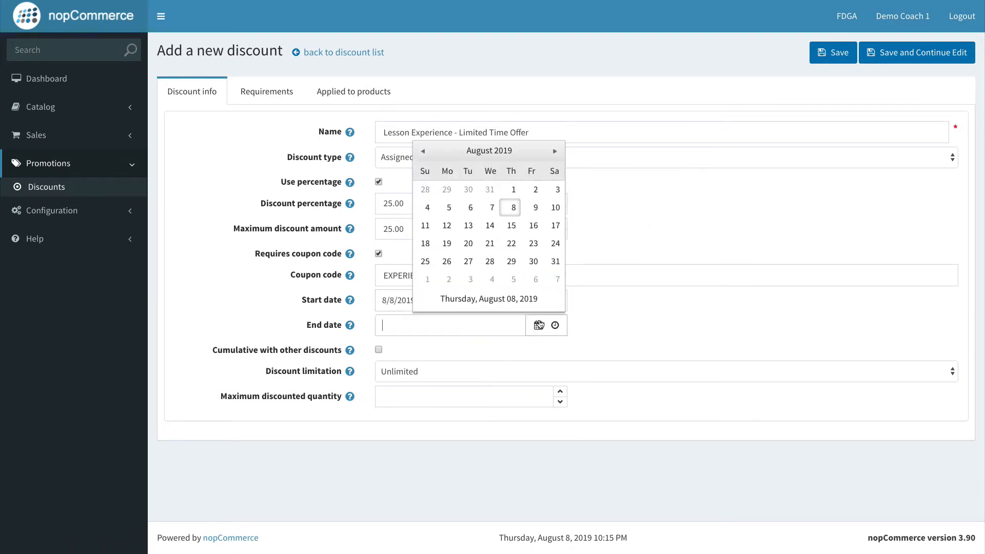
pyautogui.click(510, 225)
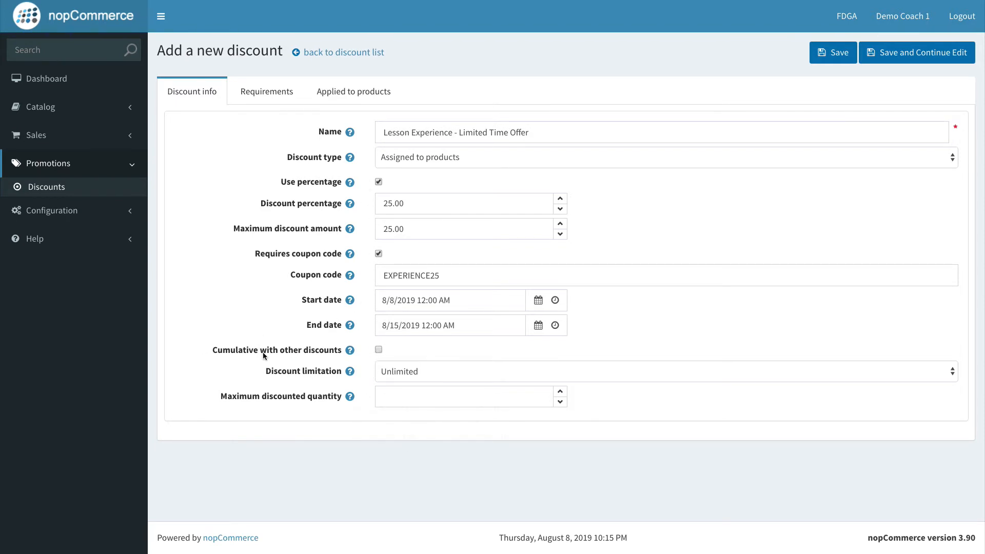
# Step: Open the discount limitation options and leave the limitation set to Unlimited
pyautogui.click(435, 371)
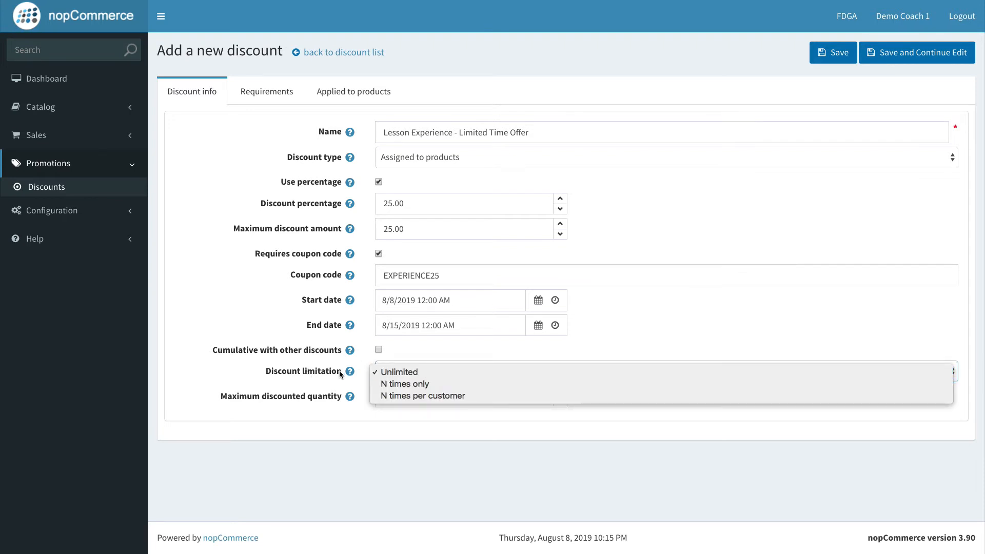
pyautogui.click(340, 374)
pyautogui.click(417, 372)
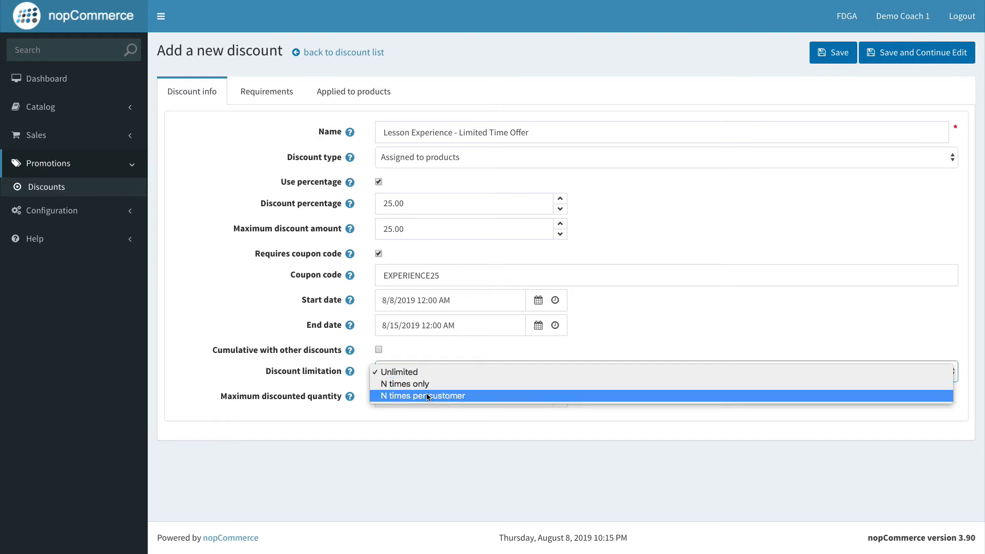
pyautogui.click(421, 367)
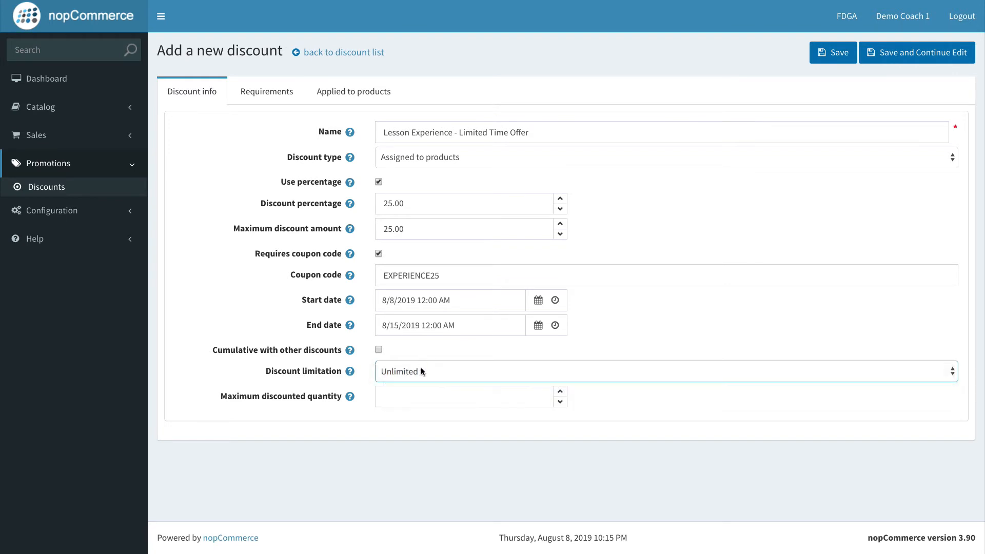
# Step: Set the discount limitation to N times per customer
pyautogui.click(421, 367)
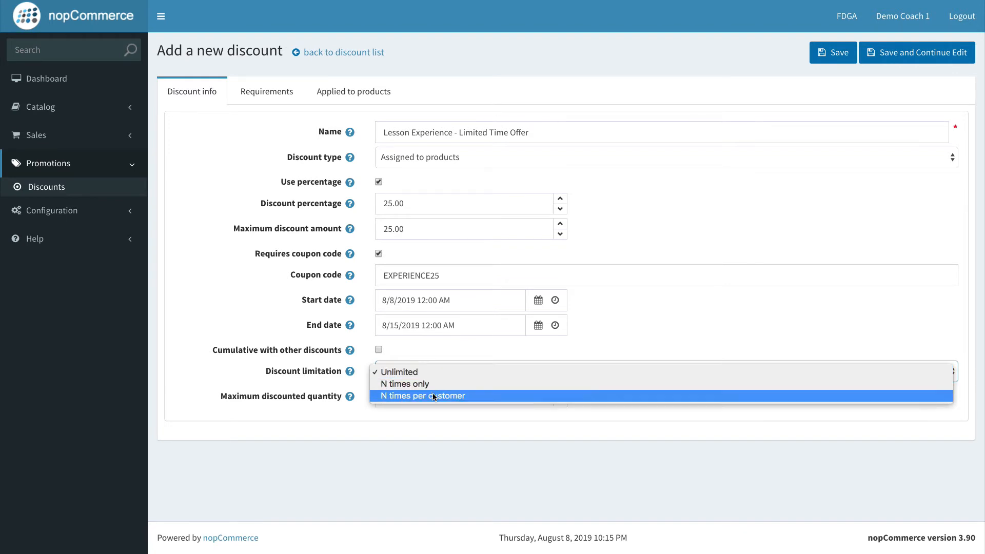
pyautogui.click(433, 396)
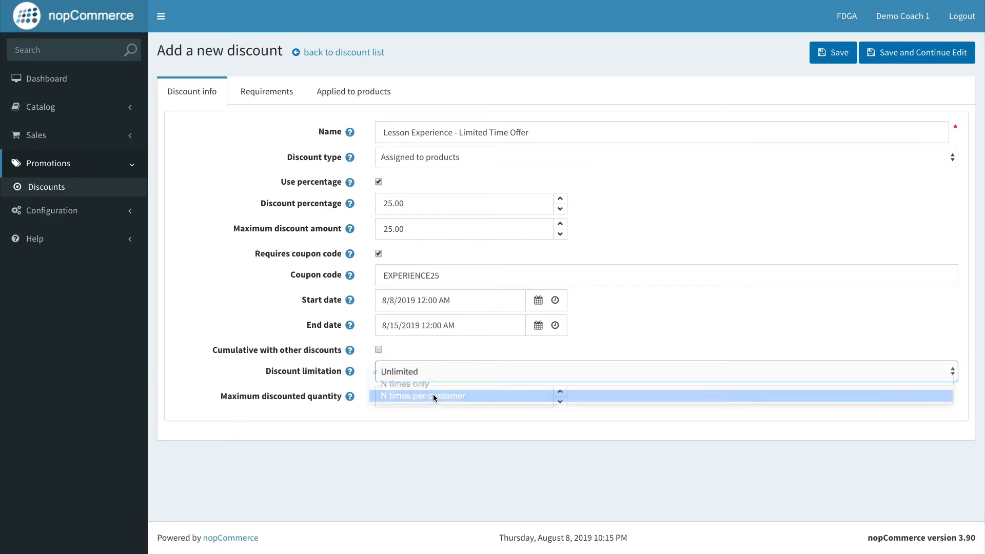
pyautogui.click(449, 356)
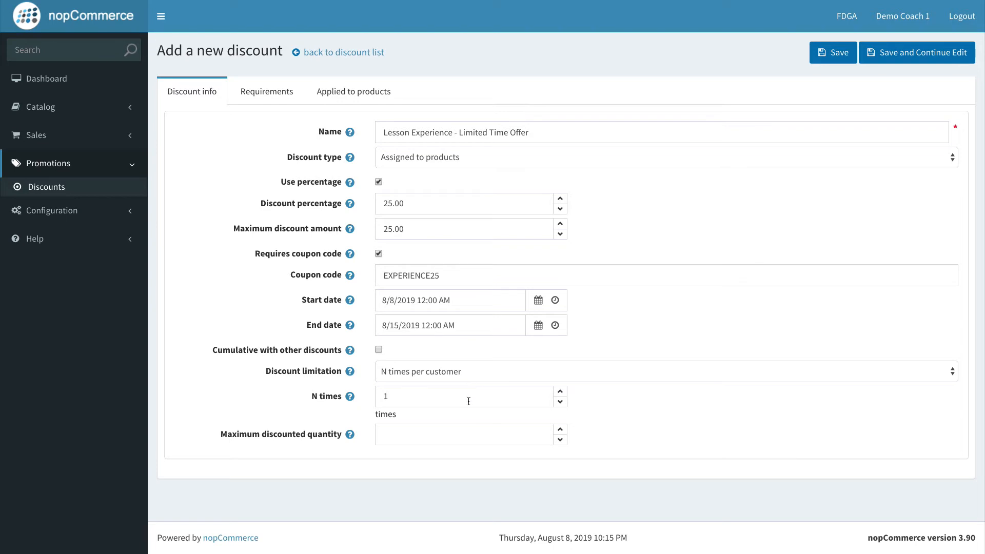
pyautogui.click(457, 370)
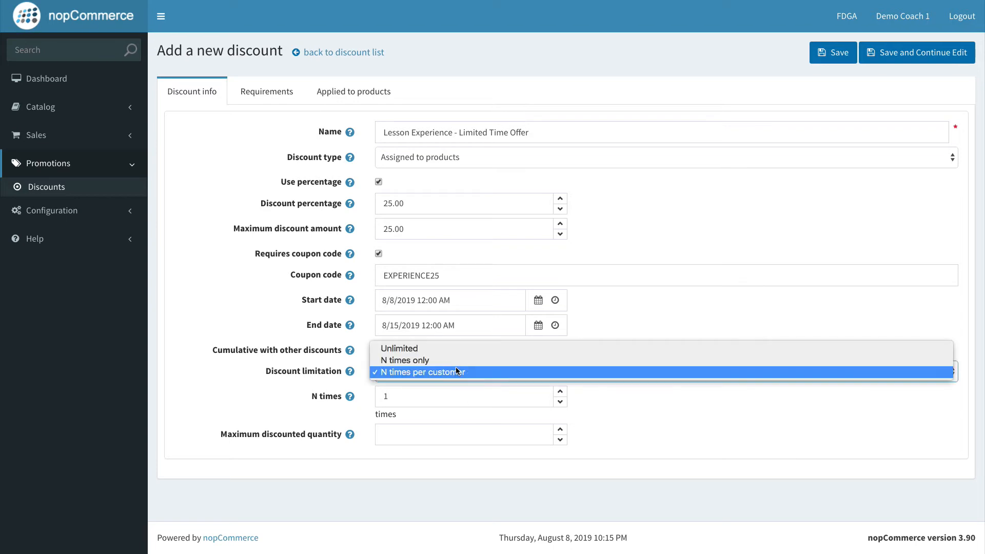
pyautogui.click(455, 366)
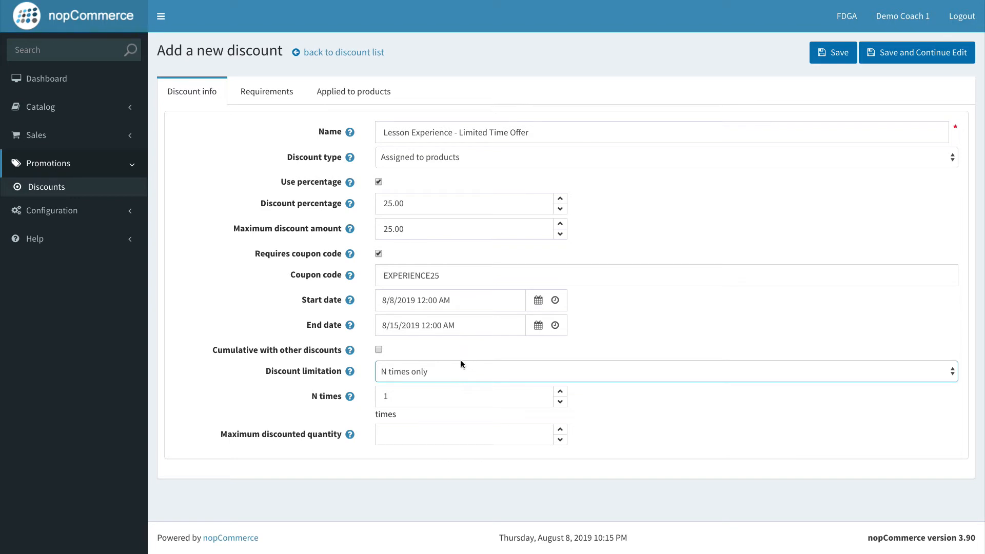
pyautogui.click(479, 373)
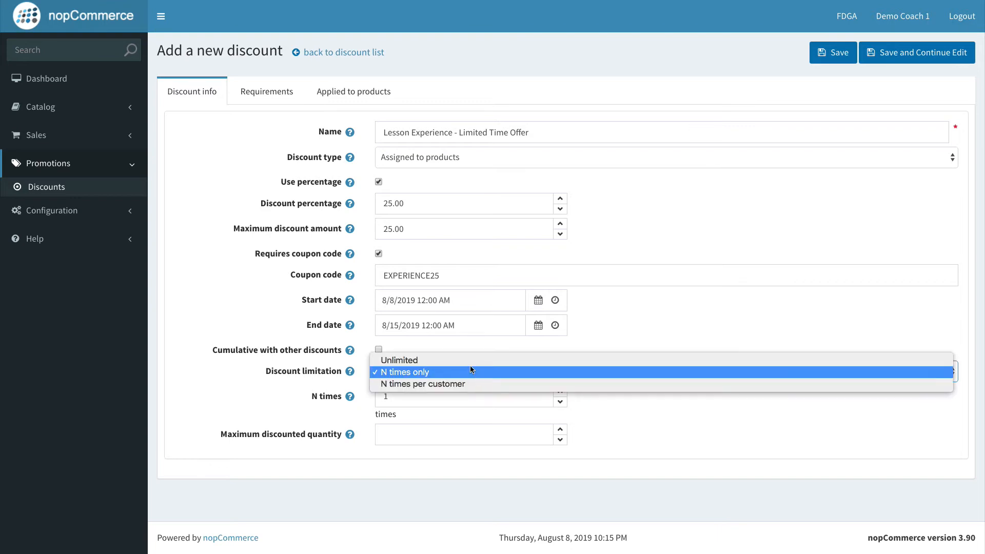
pyautogui.click(467, 361)
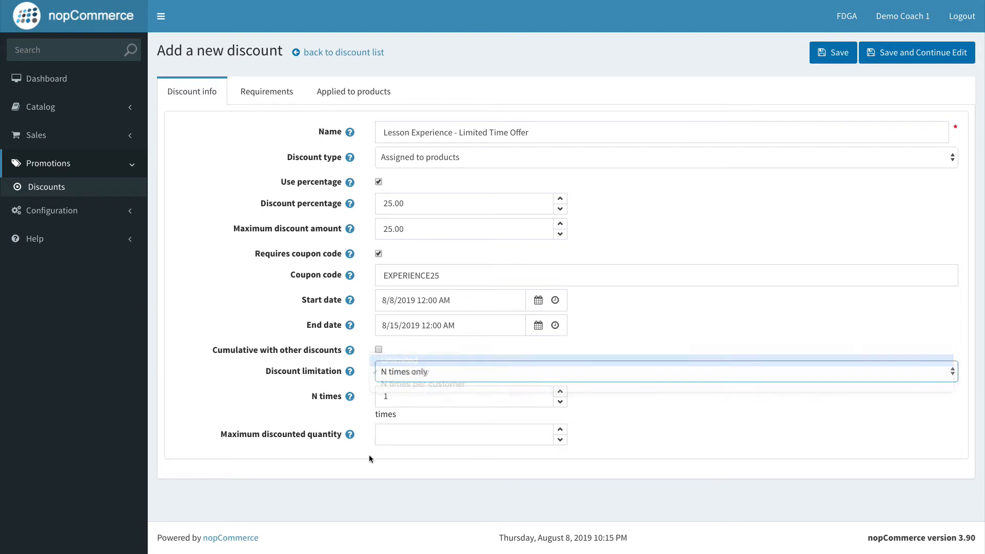
pyautogui.click(440, 374)
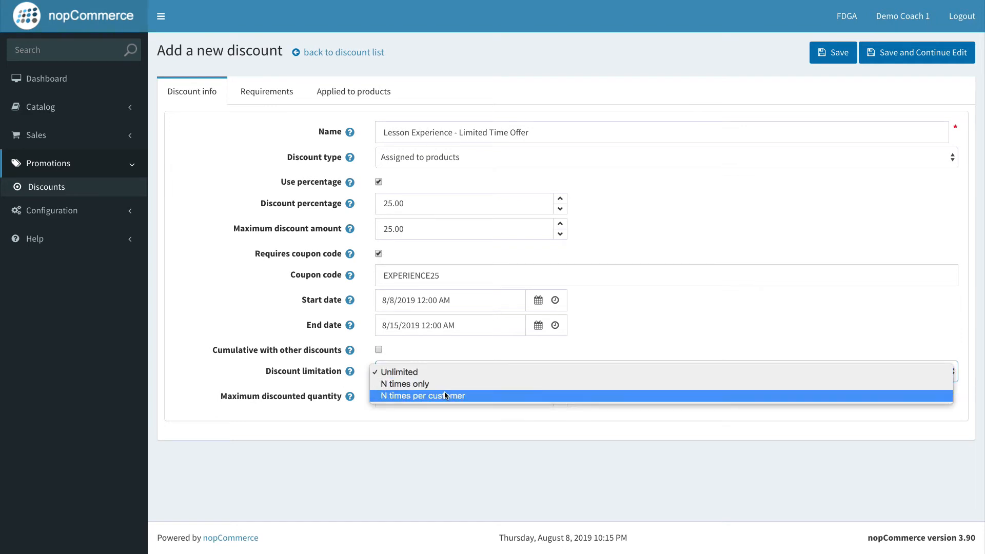
pyautogui.click(446, 395)
pyautogui.click(601, 403)
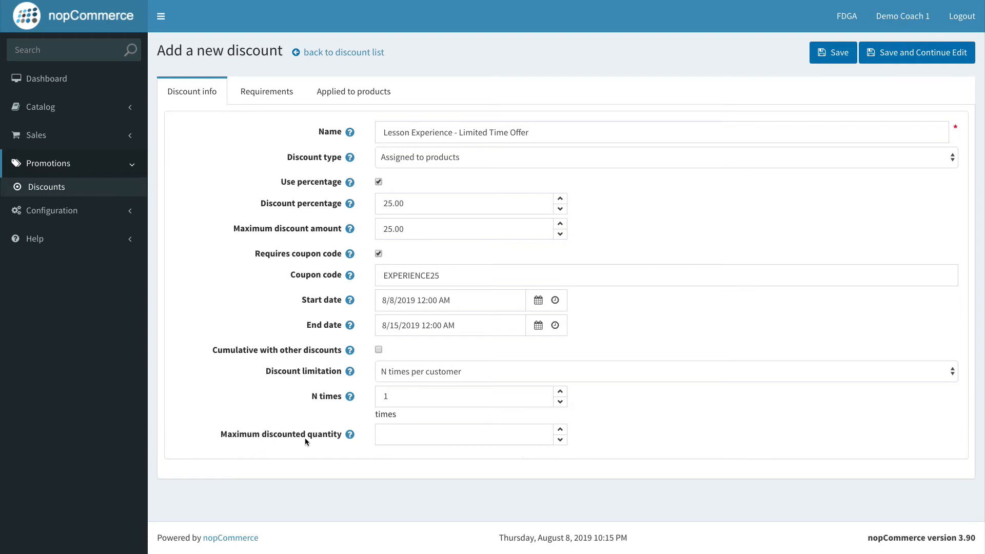
# Step: Set the maximum discounted quantity to 1 and save the discount while continuing to edit
pyautogui.moveTo(351, 435)
pyautogui.click(565, 435)
pyautogui.click(882, 58)
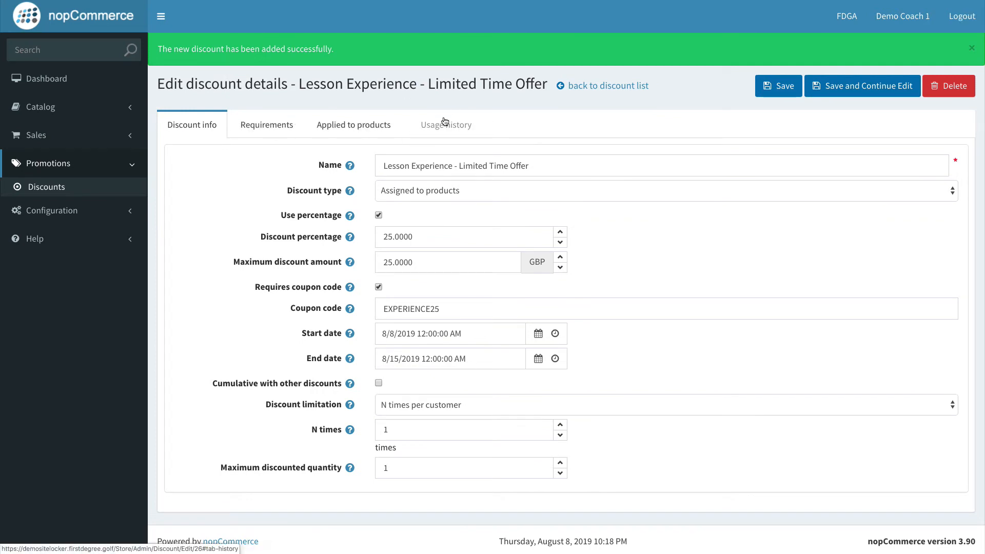
# Step: Review the discount's requirement types, applied products and discount info sections
pyautogui.click(272, 123)
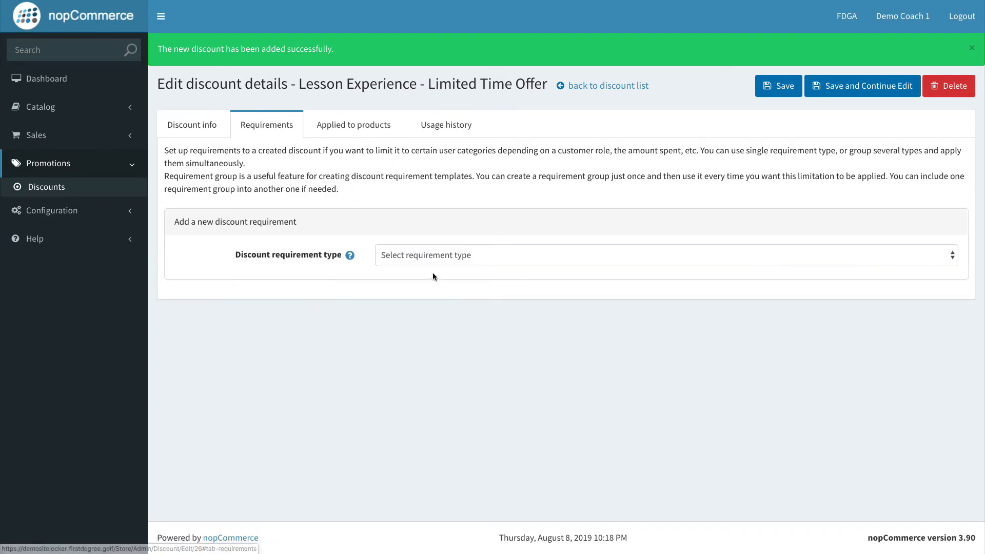
pyautogui.click(432, 256)
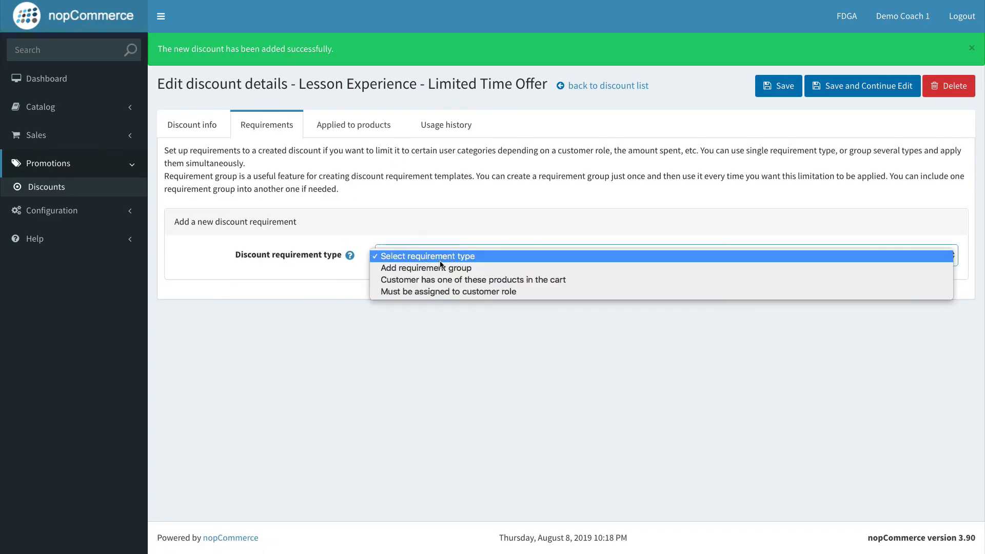
pyautogui.click(413, 325)
pyautogui.click(340, 131)
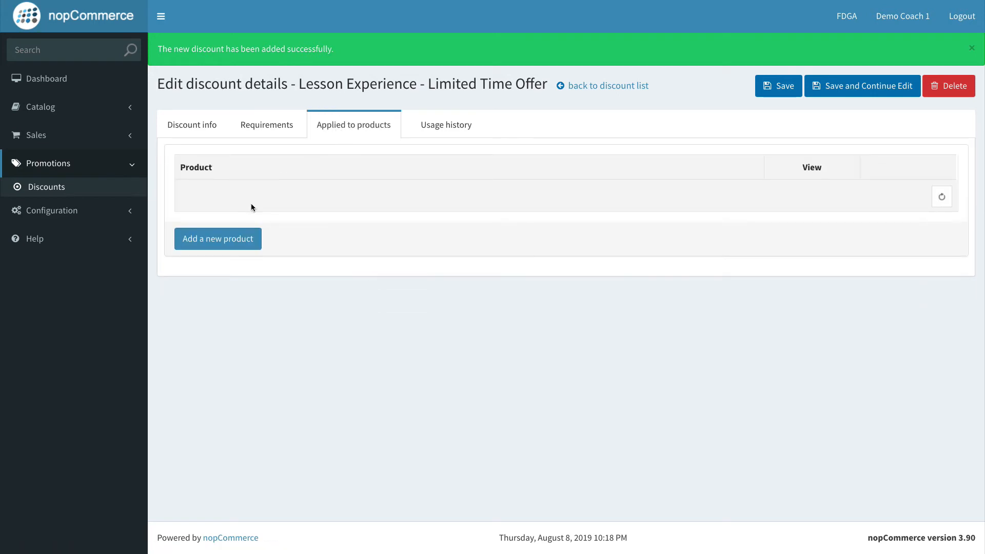
pyautogui.click(221, 126)
pyautogui.click(466, 166)
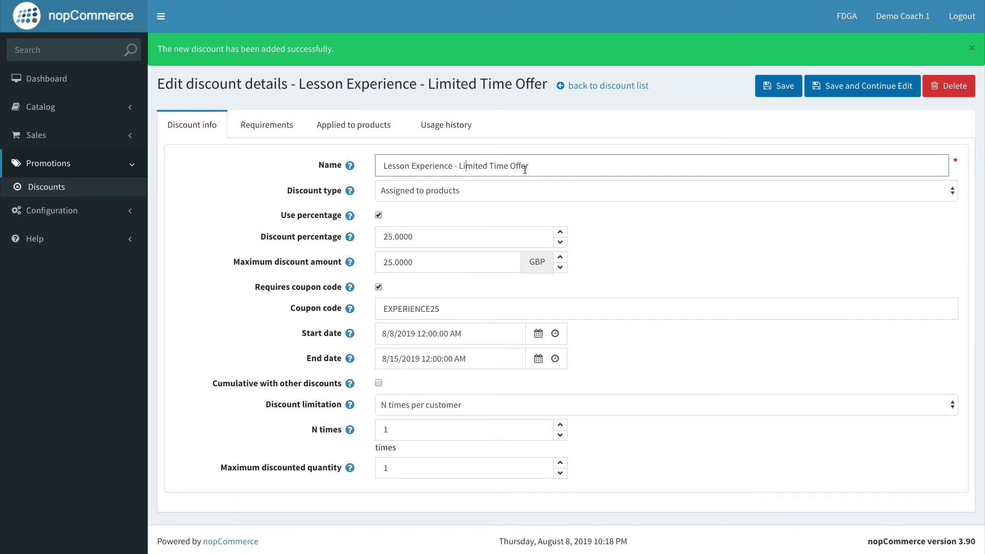
pyautogui.click(341, 126)
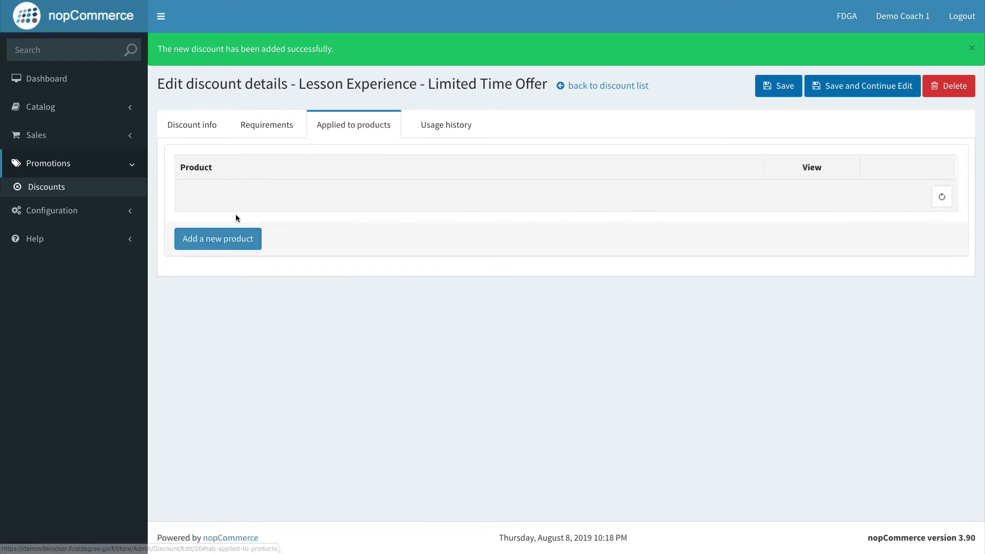
# Step: Apply the discount to the 90 Minute Lesson Experience product by selecting it from the product list
pyautogui.click(236, 237)
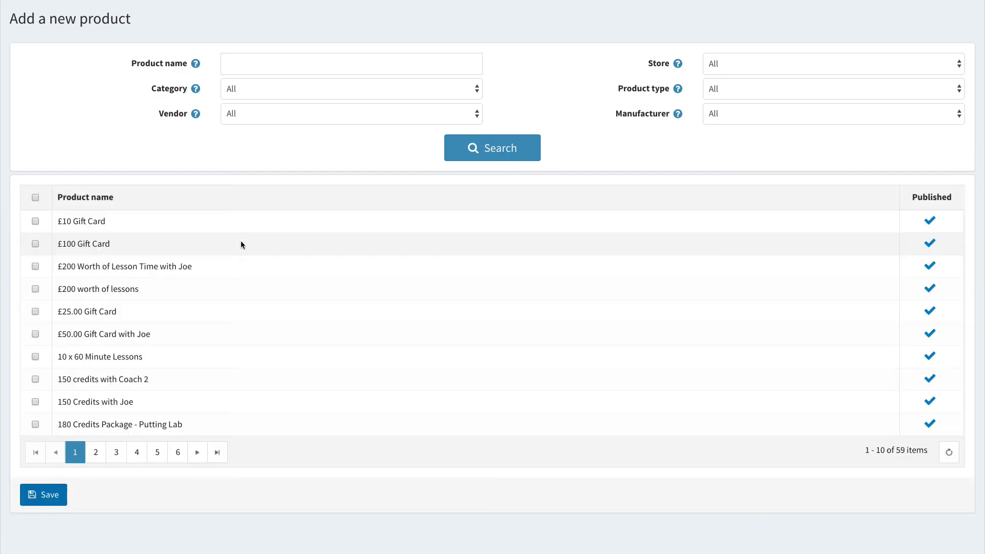
pyautogui.scroll(-1, 72, 379)
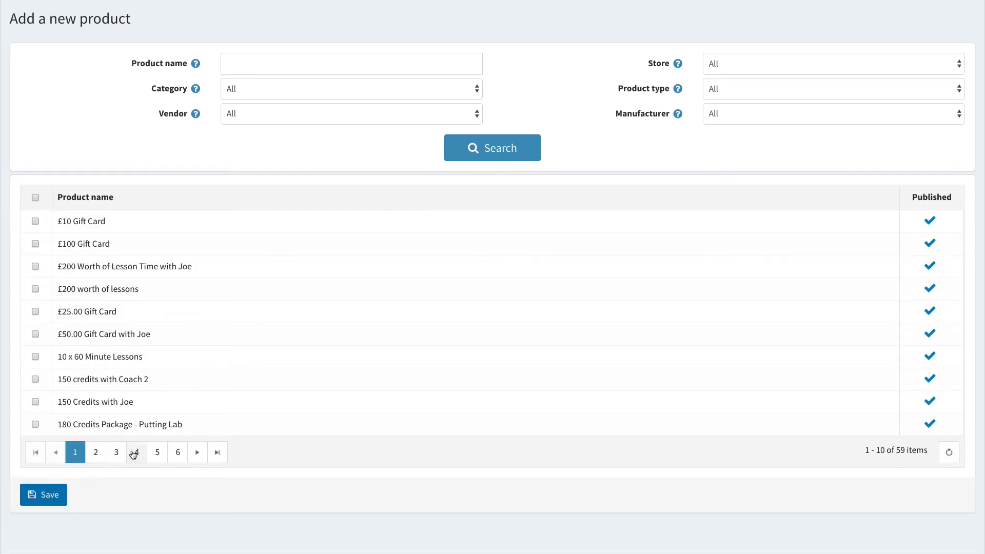
pyautogui.click(96, 452)
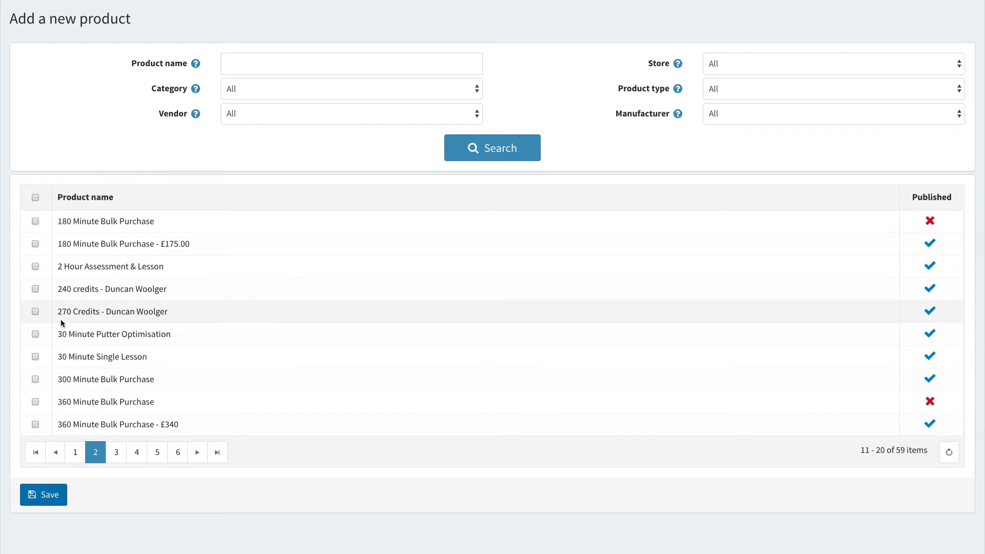
pyautogui.click(119, 450)
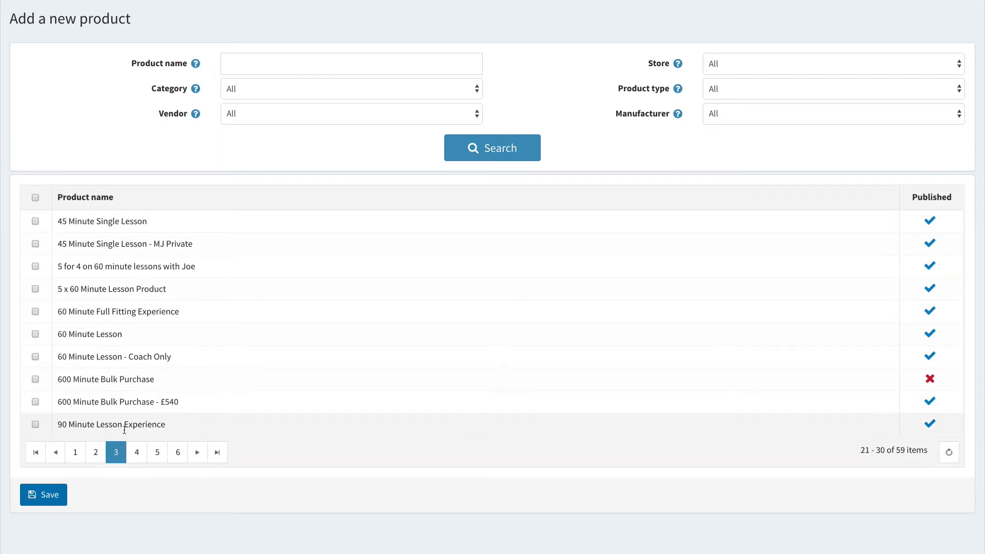
pyautogui.click(35, 424)
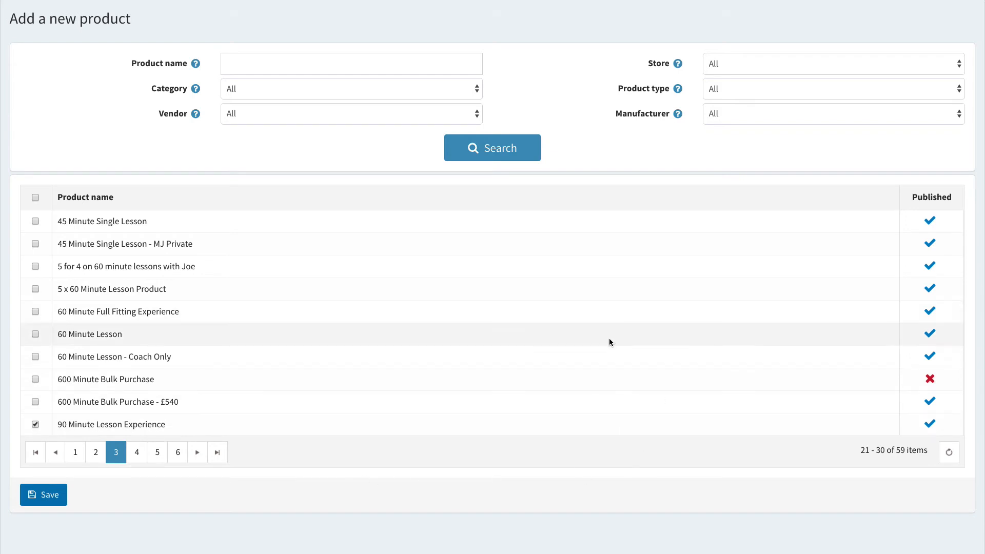
pyautogui.click(45, 495)
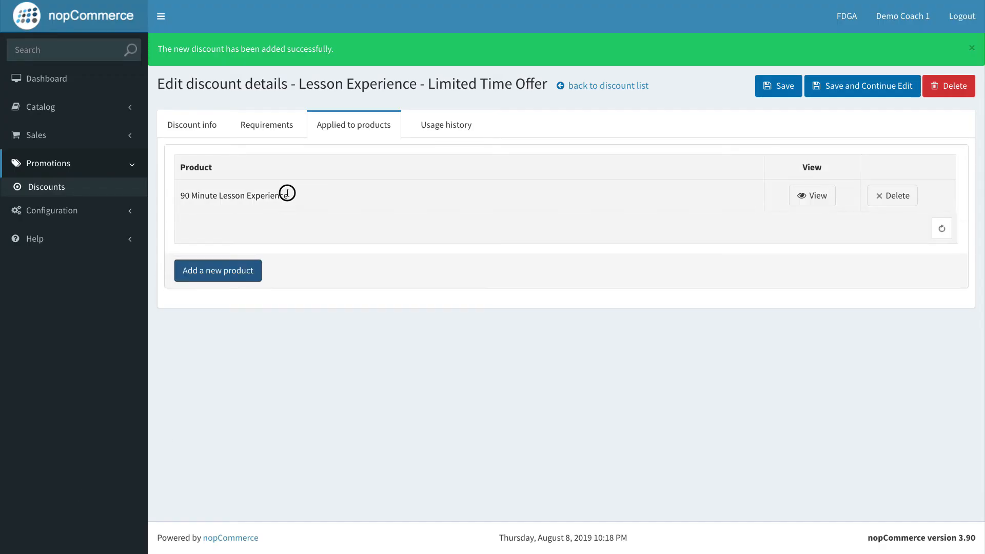
# Step: Save the discount with the applied product and continue editing
pyautogui.moveTo(287, 193); pyautogui.dragTo(180, 194)
pyautogui.click(315, 188)
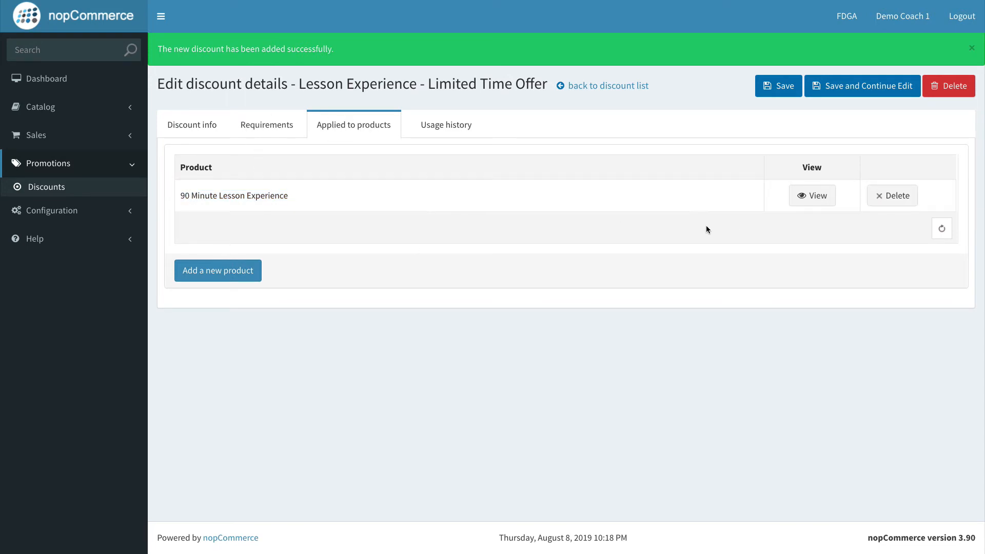
pyautogui.click(843, 91)
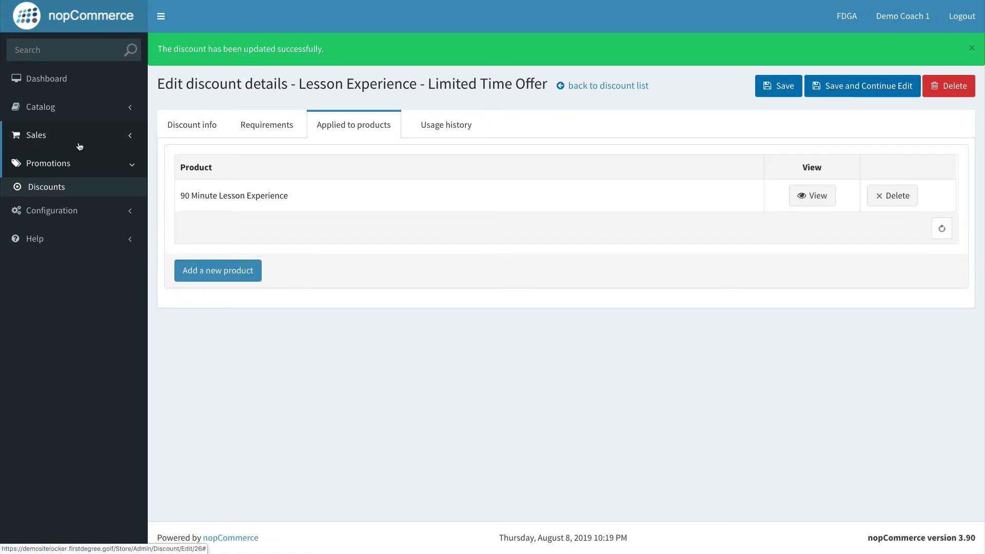
# Step: Open the discount list and reopen the Lesson Experience - Limited Time Offer discount for editing
pyautogui.click(57, 194)
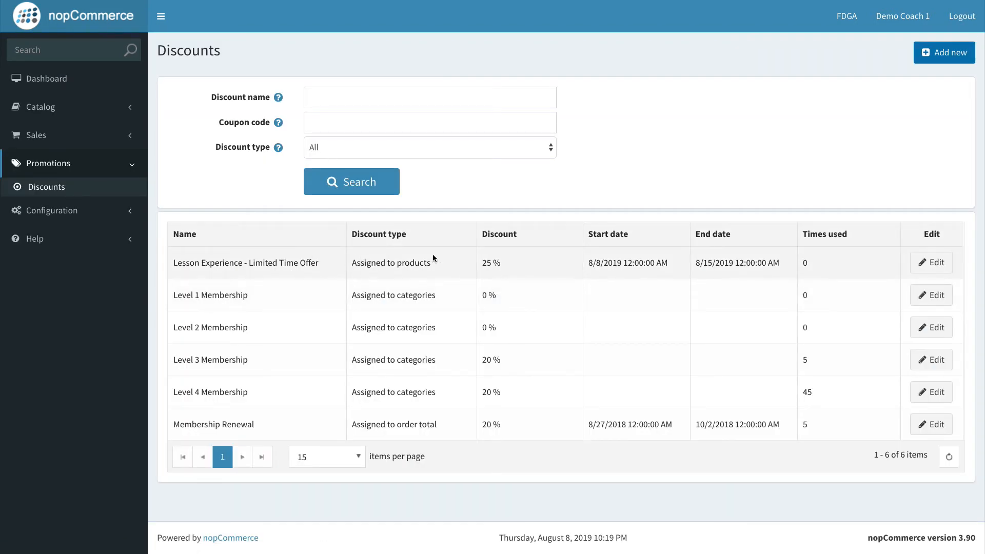
pyautogui.moveTo(503, 264)
pyautogui.mouseDown()
pyautogui.moveTo(471, 261)
pyautogui.moveTo(492, 262)
pyautogui.mouseUp()
pyautogui.click(416, 261)
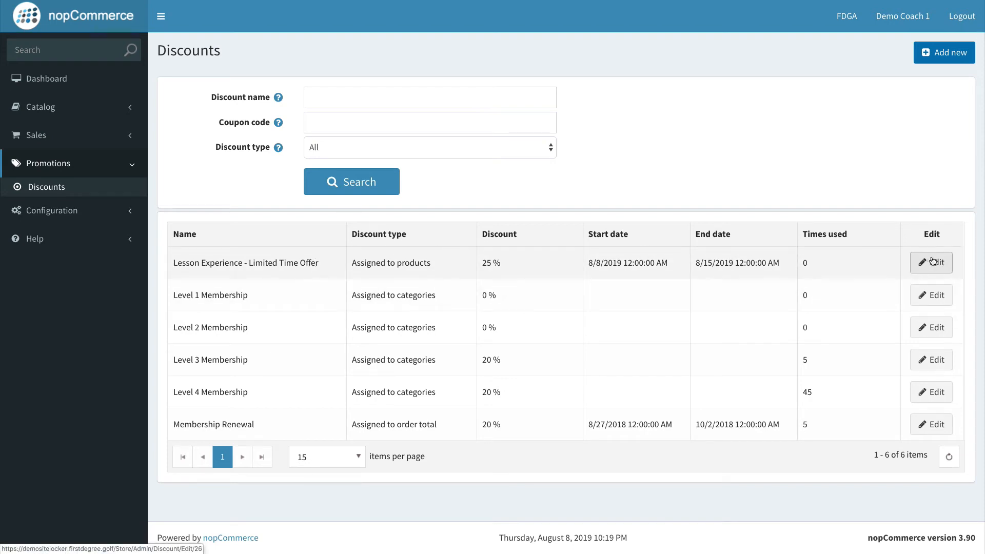
pyautogui.click(928, 263)
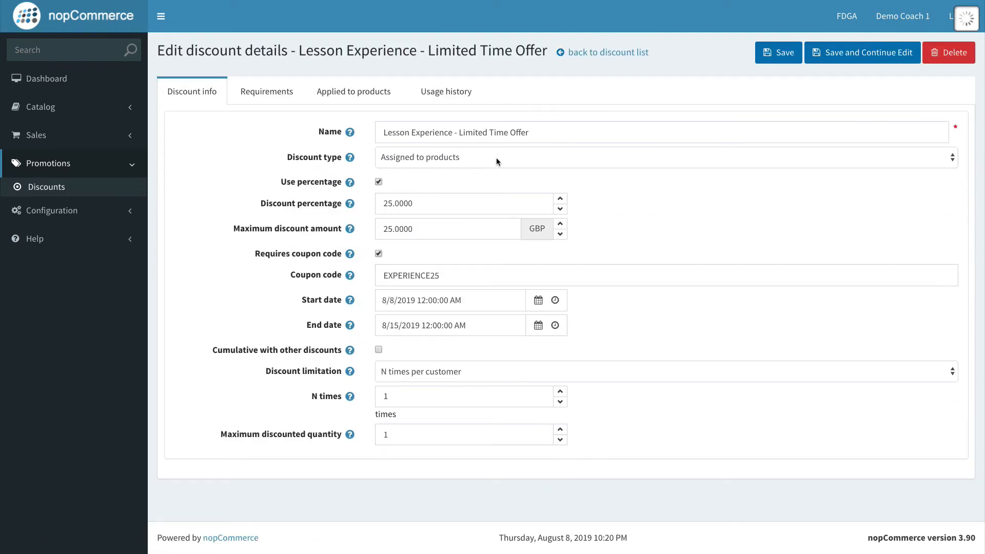
# Step: Copy the coupon code EXPERIENCE25 from the discount details
pyautogui.click(445, 276)
pyautogui.moveTo(446, 276); pyautogui.dragTo(351, 261)
pyautogui.hotkey('ctrl', 'c')
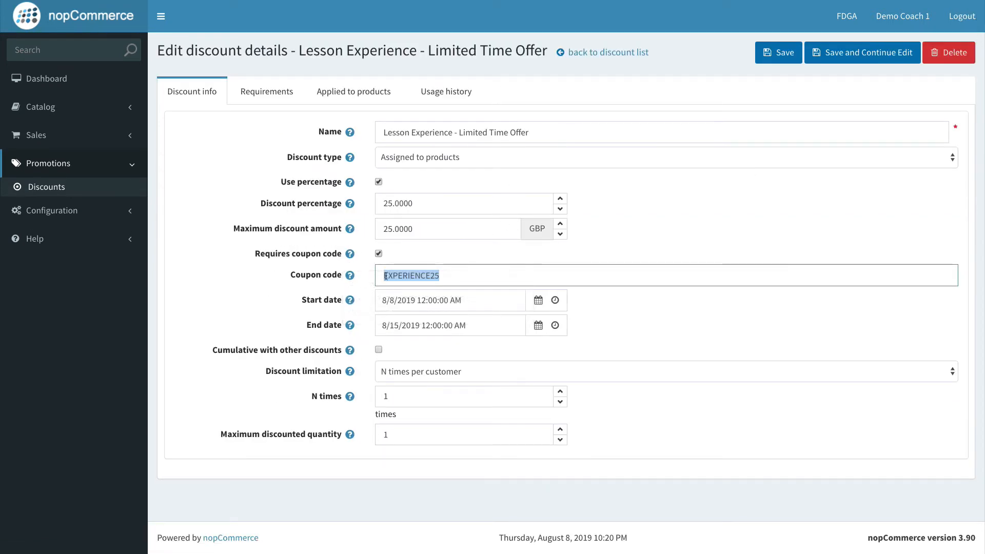
pyautogui.hotkey('ctrl', 'Right')
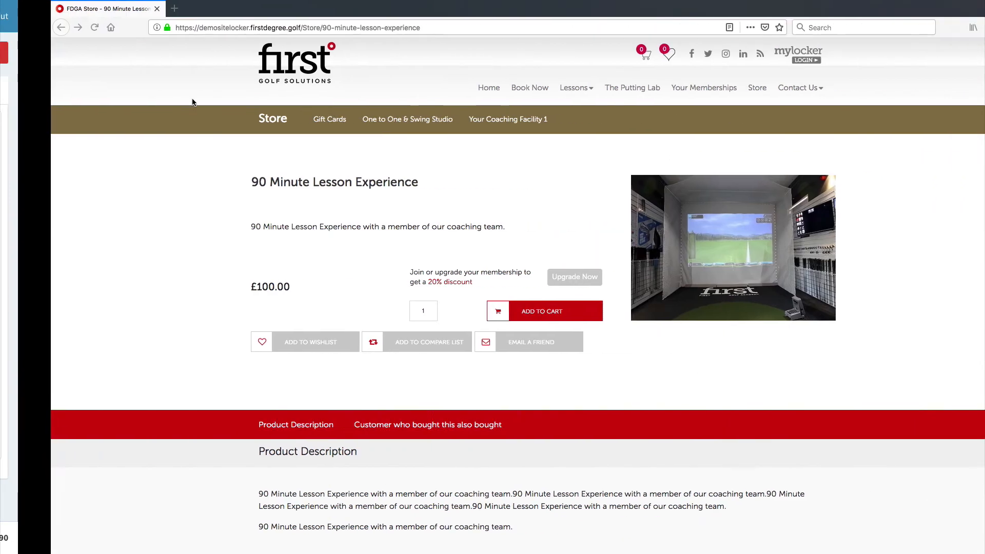
# Step: Switch to the storefront and add the 90 Minute Lesson Experience to the cart
pyautogui.scroll(-2, 275, 149)
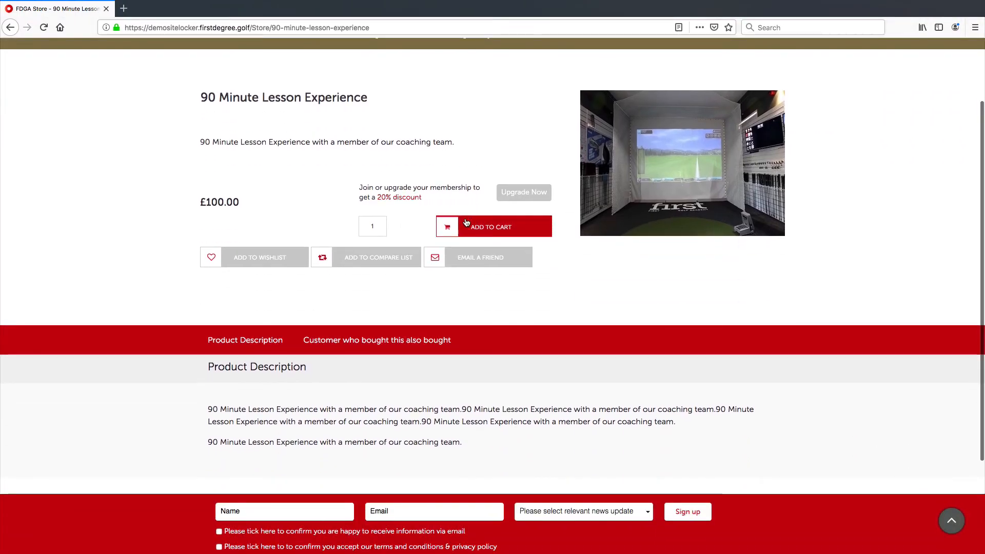
pyautogui.scroll(2, 374, 154)
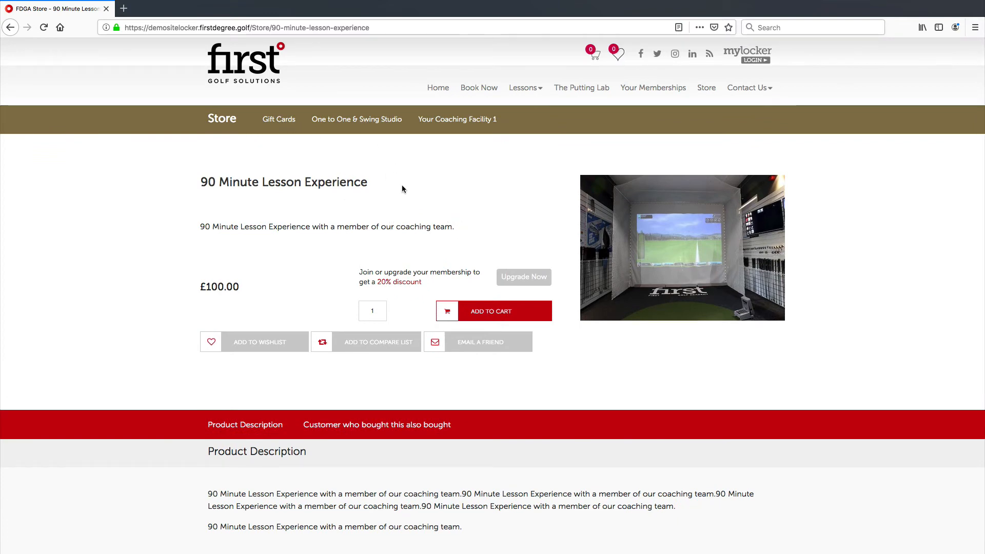
pyautogui.click(478, 311)
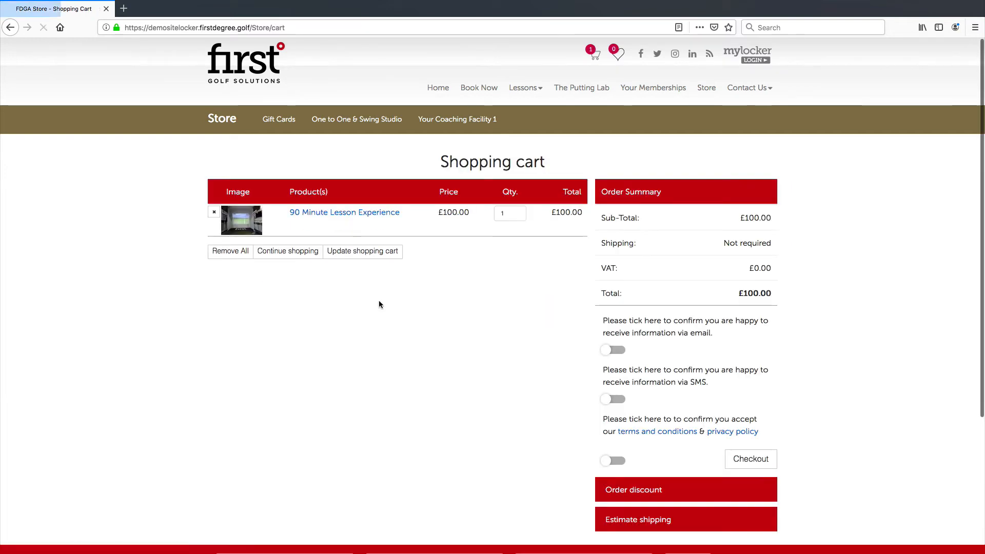
# Step: Paste the EXPERIENCE25 coupon into the cart's discount code field and apply it
pyautogui.scroll(-3, 506, 336)
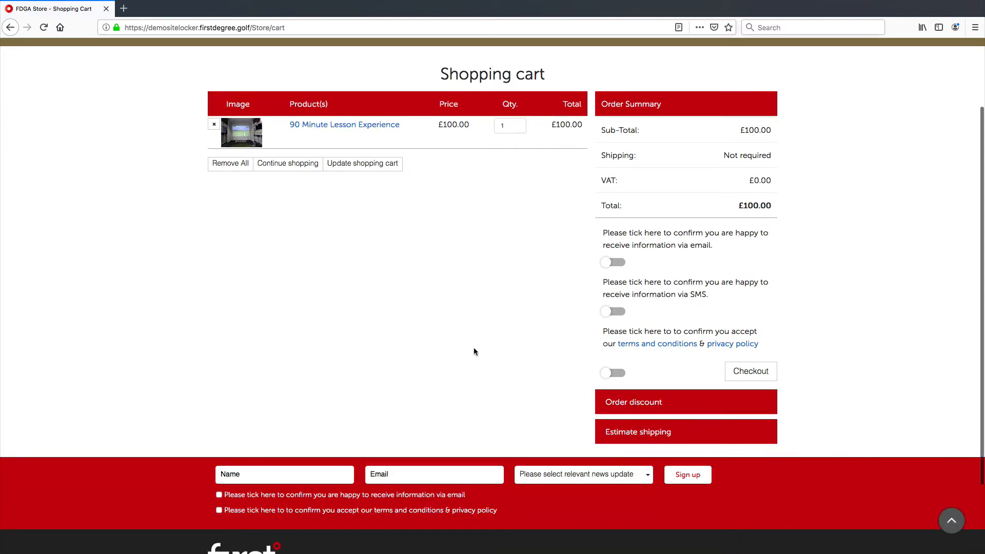
pyautogui.click(511, 125)
pyautogui.click(641, 403)
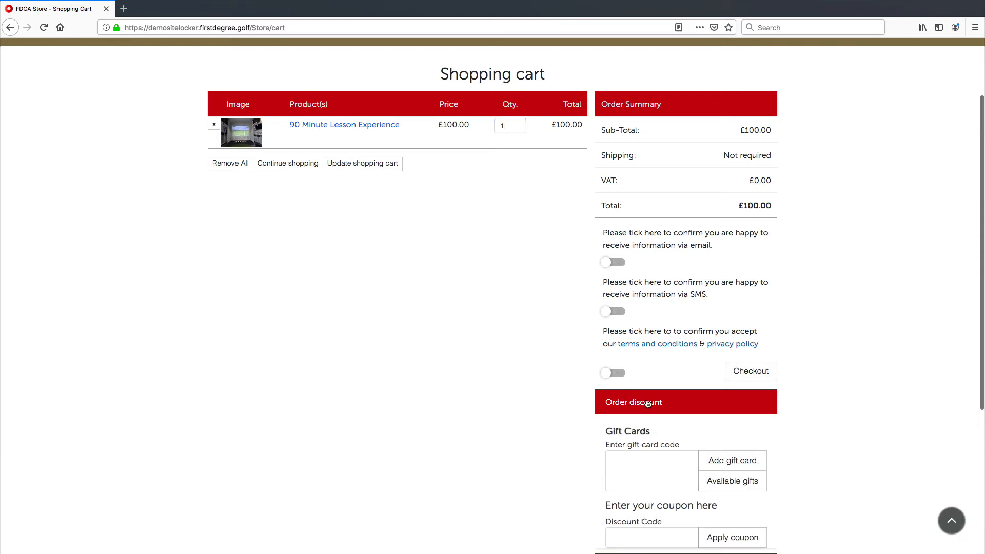
pyautogui.scroll(-3, 660, 389)
pyautogui.scroll(-2, 660, 389)
pyautogui.click(650, 407)
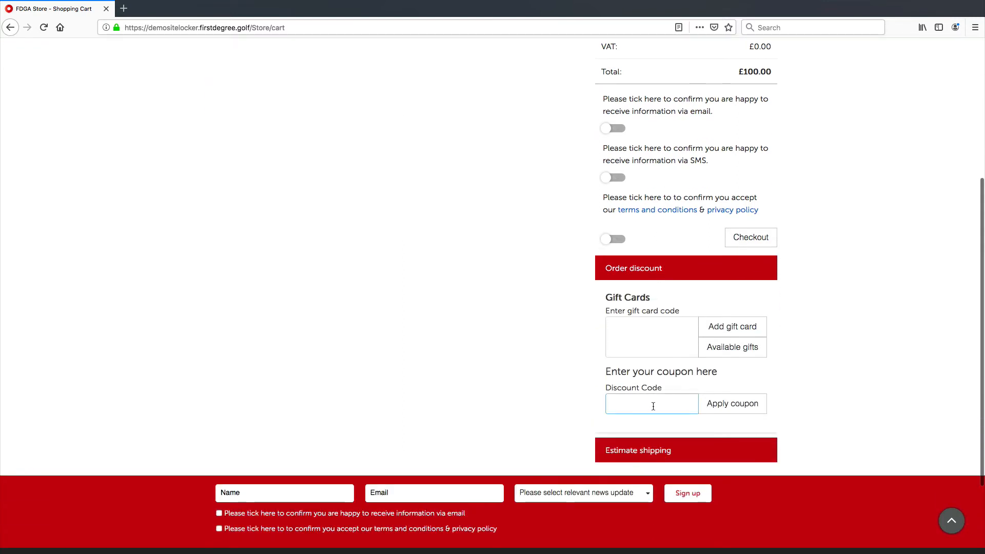
pyautogui.hotkey('ctrl', 'v')
pyautogui.click(725, 406)
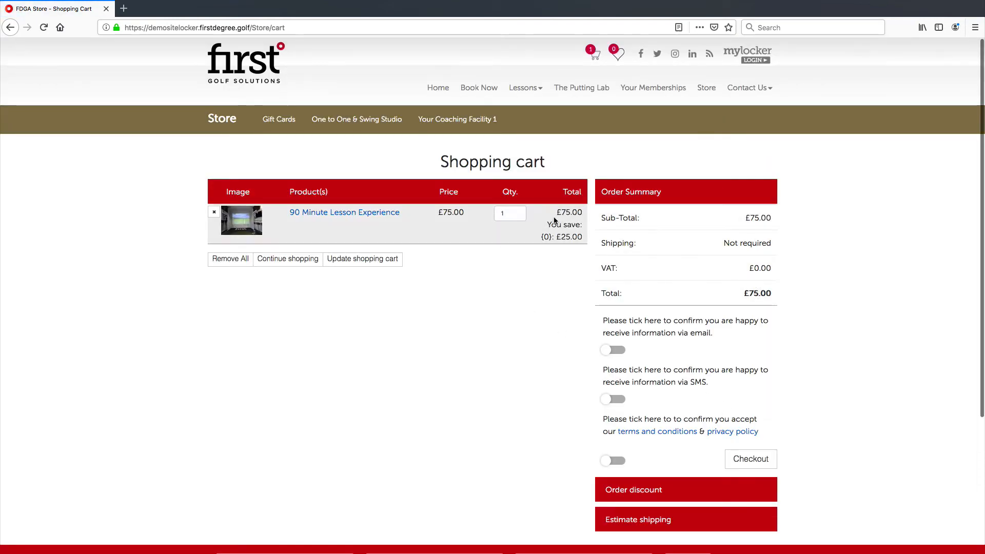
# Step: Change the 90 Minute Lesson Experience quantity in the cart to 2 and update the shopping cart
pyautogui.moveTo(558, 236)
pyautogui.mouseDown()
pyautogui.moveTo(590, 236)
pyautogui.moveTo(565, 236)
pyautogui.mouseUp()
pyautogui.click(566, 236)
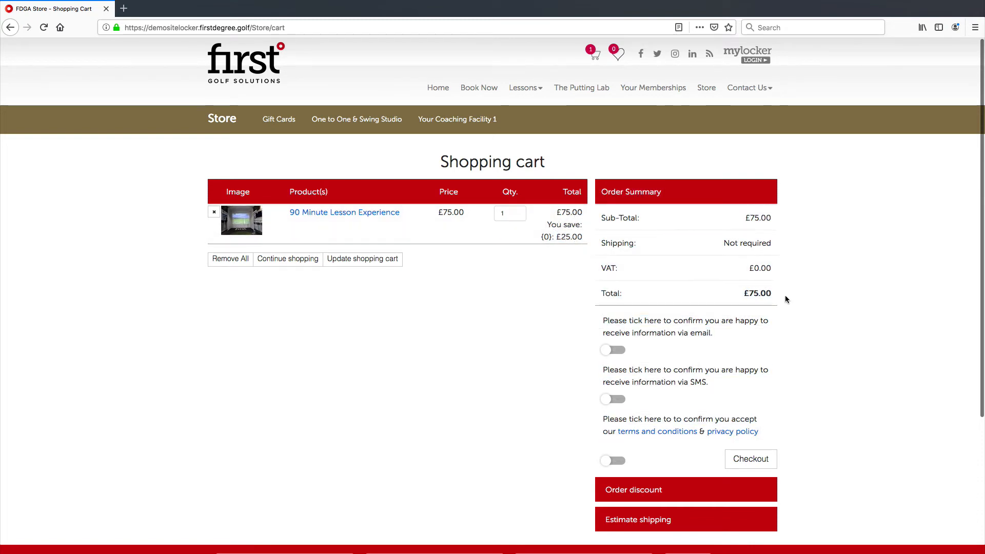
pyautogui.moveTo(785, 295); pyautogui.dragTo(716, 290)
pyautogui.click(823, 309)
pyautogui.scroll(-5, 654, 333)
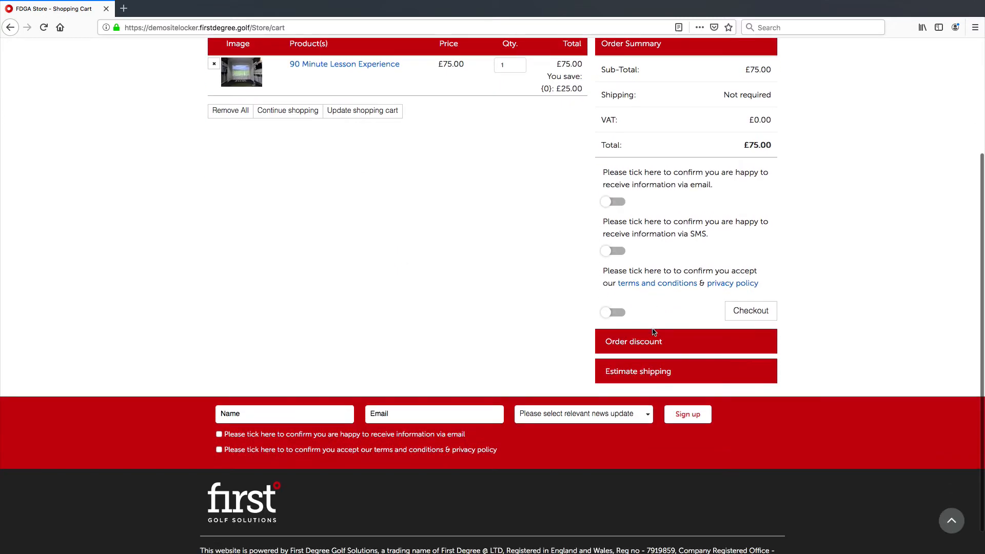
pyautogui.click(509, 64)
pyautogui.press('BackSpace')
pyautogui.write('2')
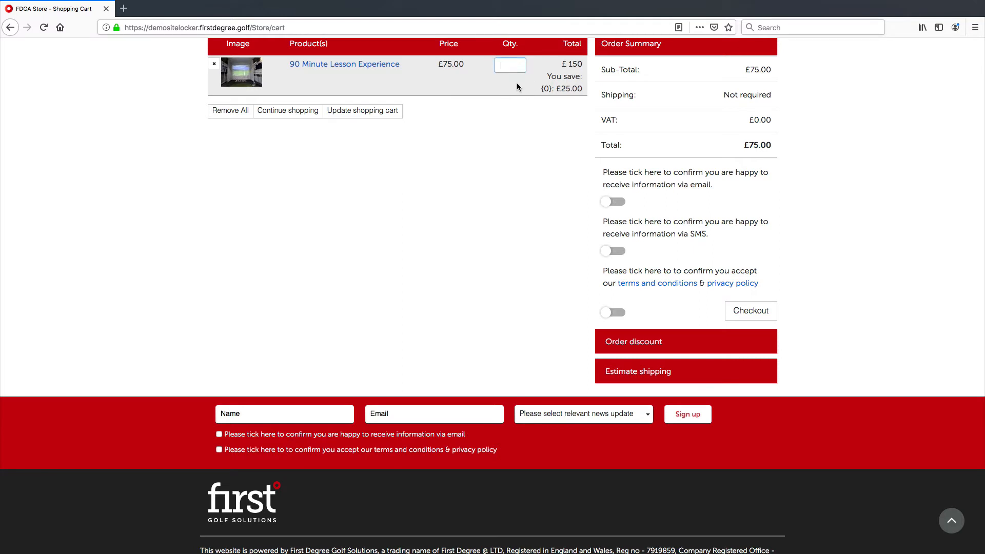
pyautogui.write('2')
pyautogui.click(541, 132)
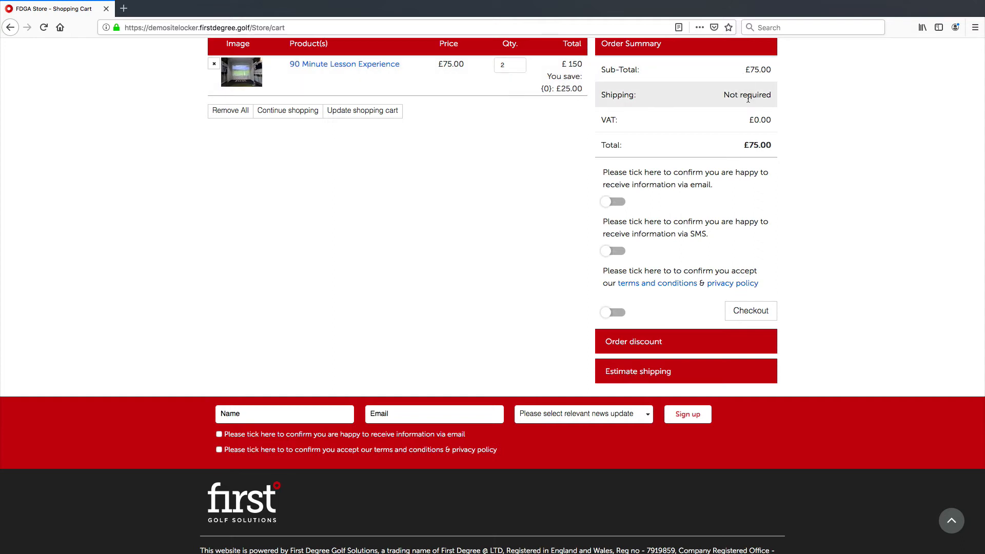
pyautogui.click(395, 113)
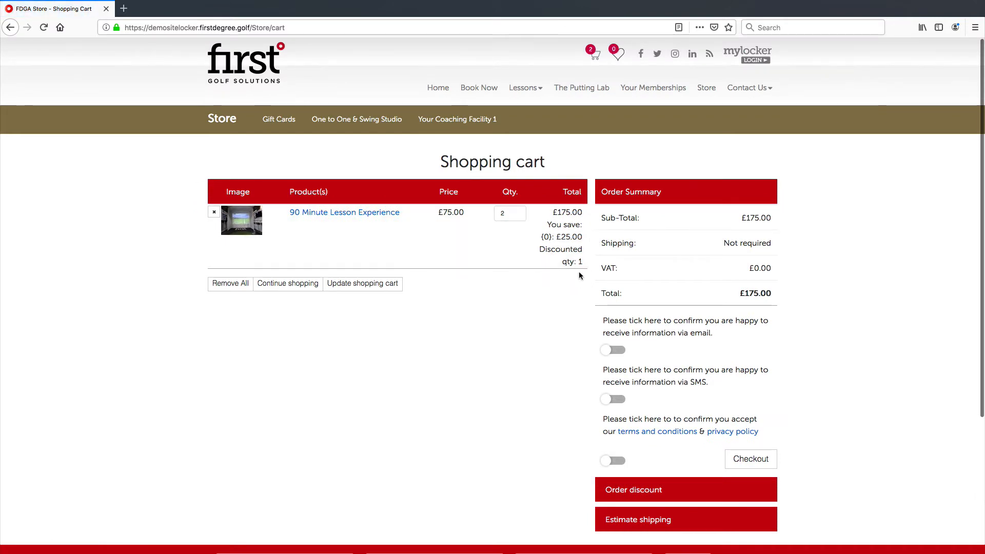
# Step: Browse the One to One & Swing Studio category and add 150 Credits with Joe to the cart, choosing its coach
pyautogui.click(511, 213)
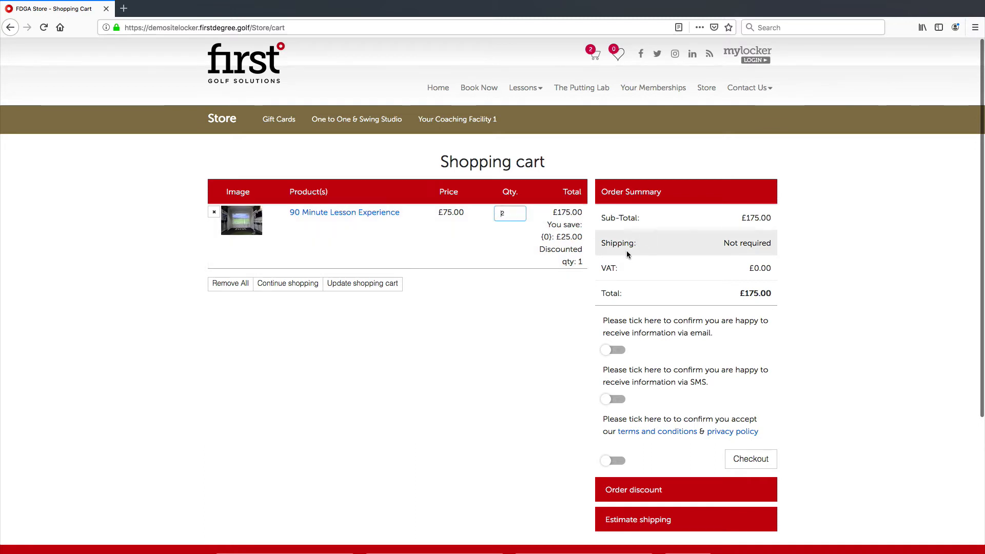
pyautogui.moveTo(560, 236); pyautogui.dragTo(571, 260)
pyautogui.click(568, 256)
pyautogui.click(567, 245)
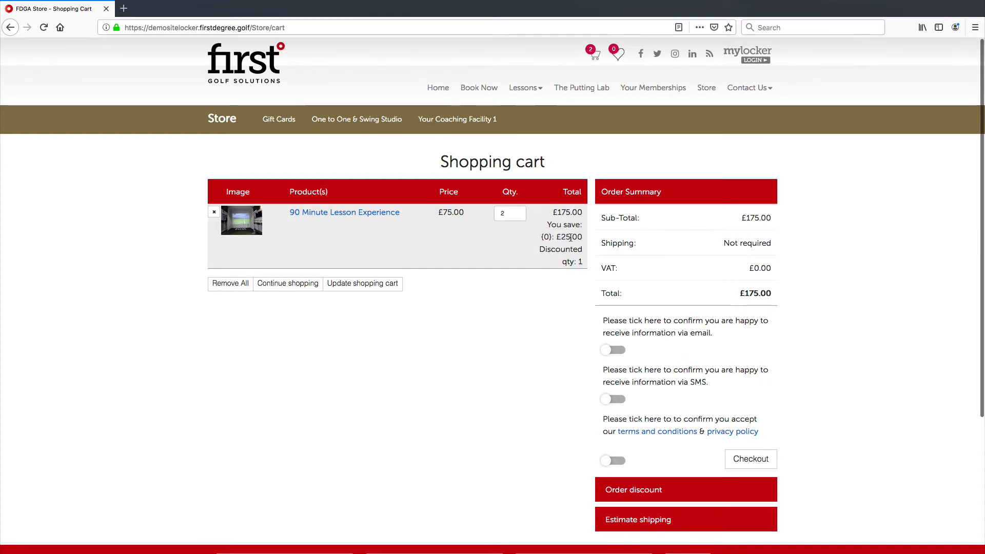
pyautogui.click(371, 124)
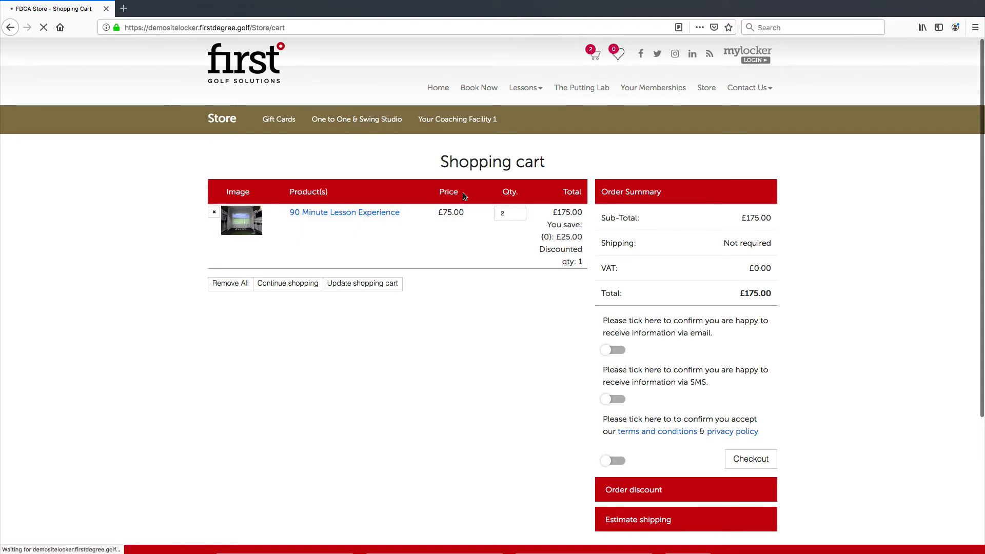
pyautogui.scroll(-3, 467, 201)
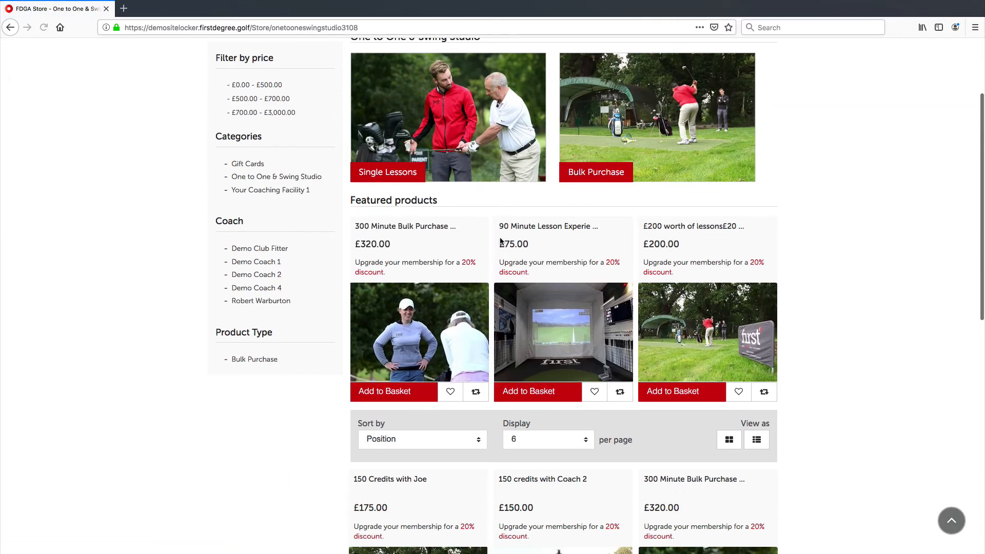
pyautogui.scroll(-5, 461, 282)
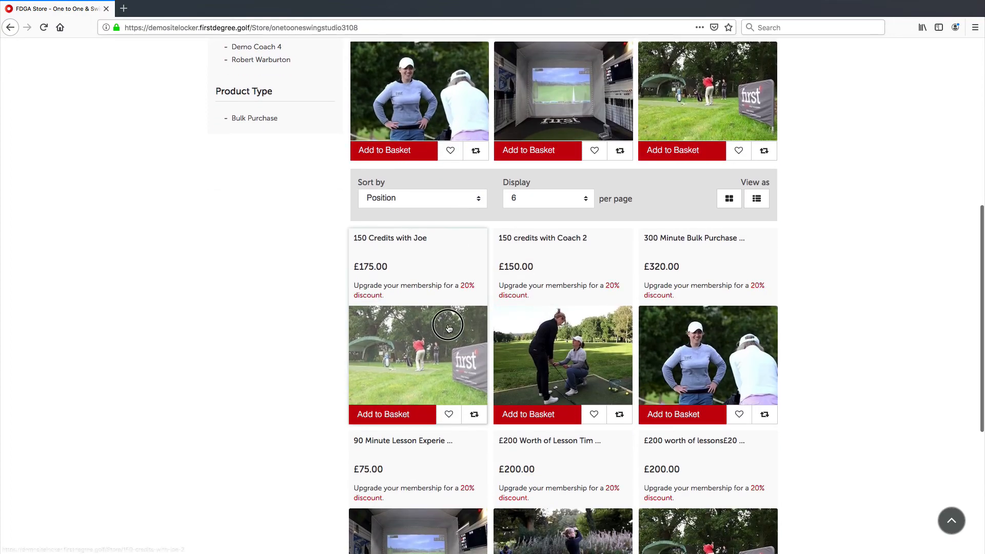
pyautogui.click(453, 325)
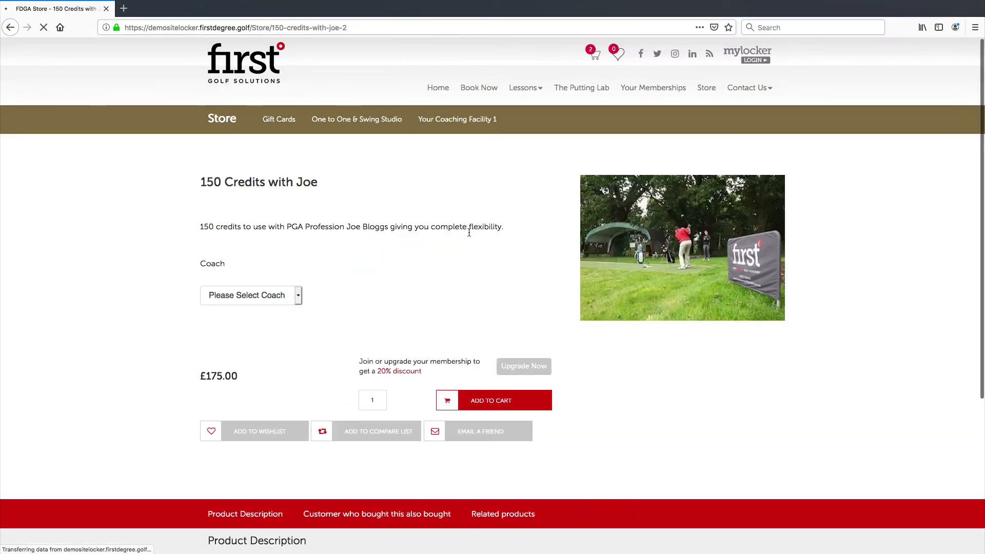
pyautogui.click(272, 295)
pyautogui.click(269, 303)
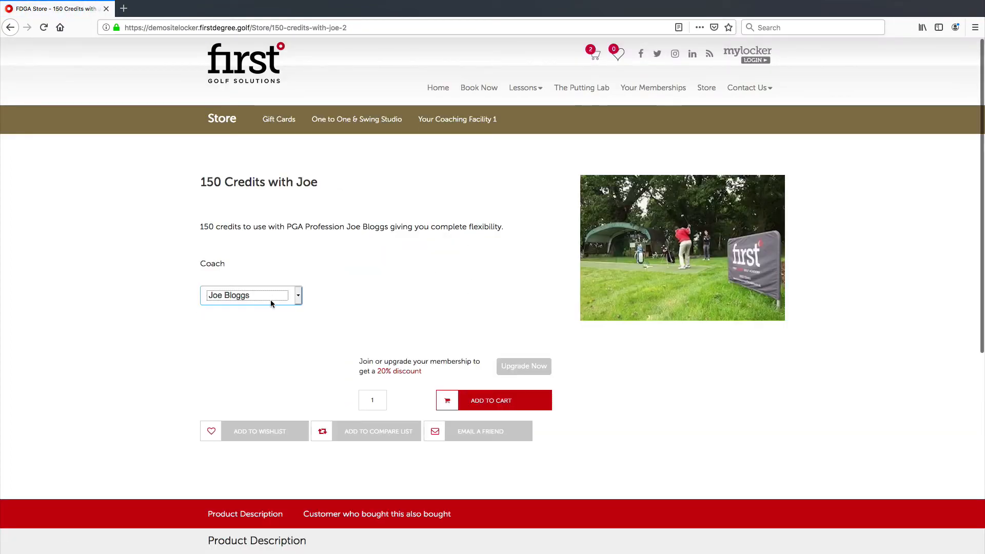
pyautogui.click(468, 392)
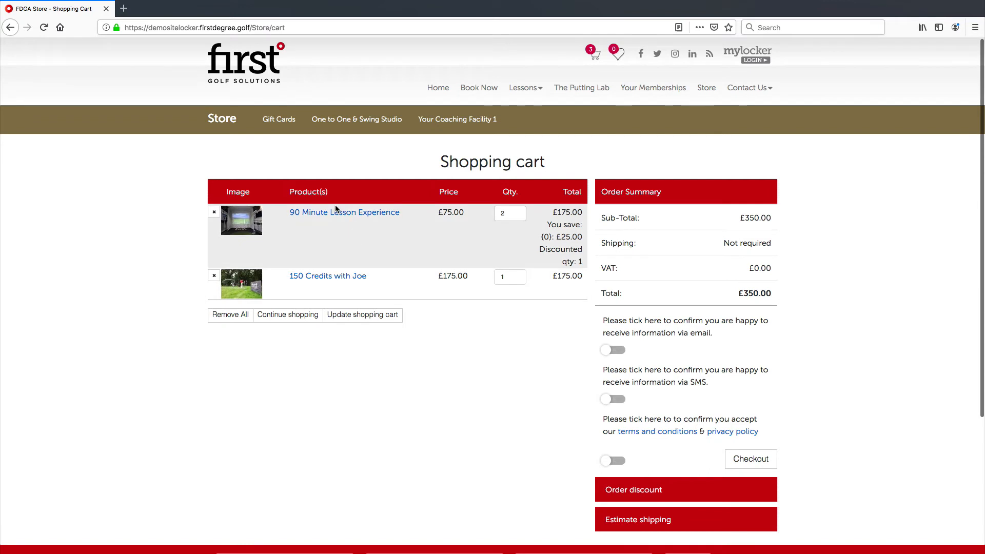
# Step: Examine the cart lines, savings and order summary totals for both products
pyautogui.click(511, 211)
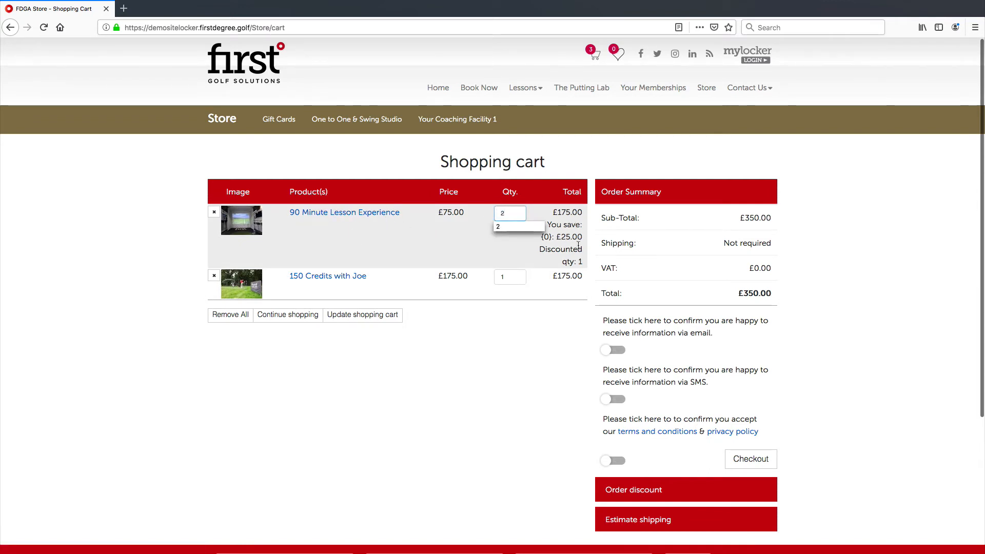
pyautogui.moveTo(583, 237); pyautogui.dragTo(559, 236)
pyautogui.click(560, 236)
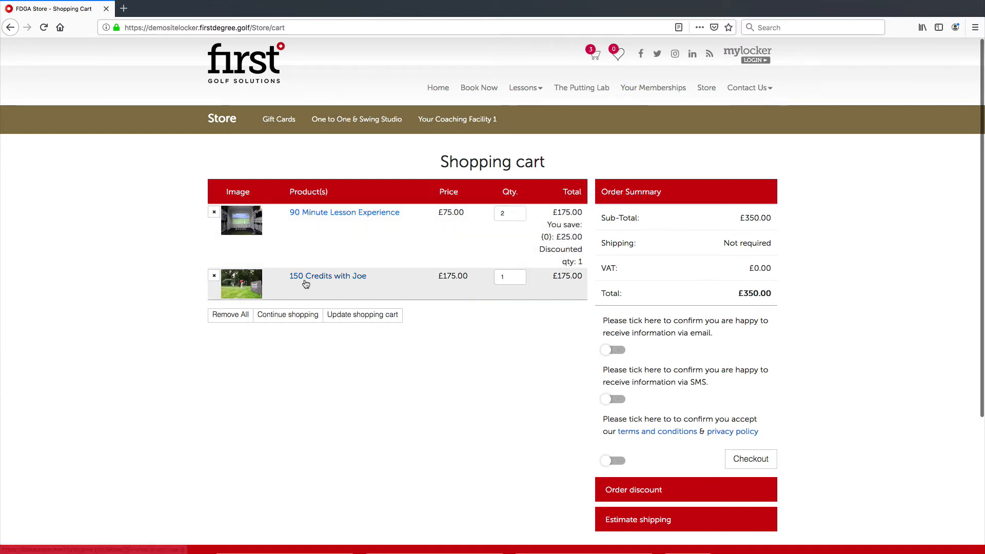
pyautogui.moveTo(583, 278); pyautogui.dragTo(547, 280)
pyautogui.click(566, 277)
pyautogui.click(549, 276)
pyautogui.click(548, 279)
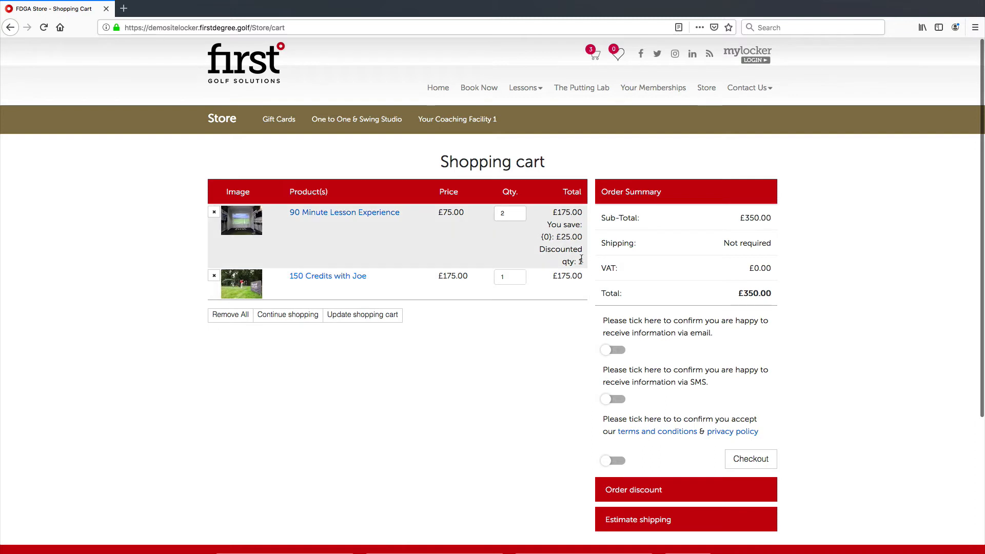
pyautogui.scroll(-1, 424, 210)
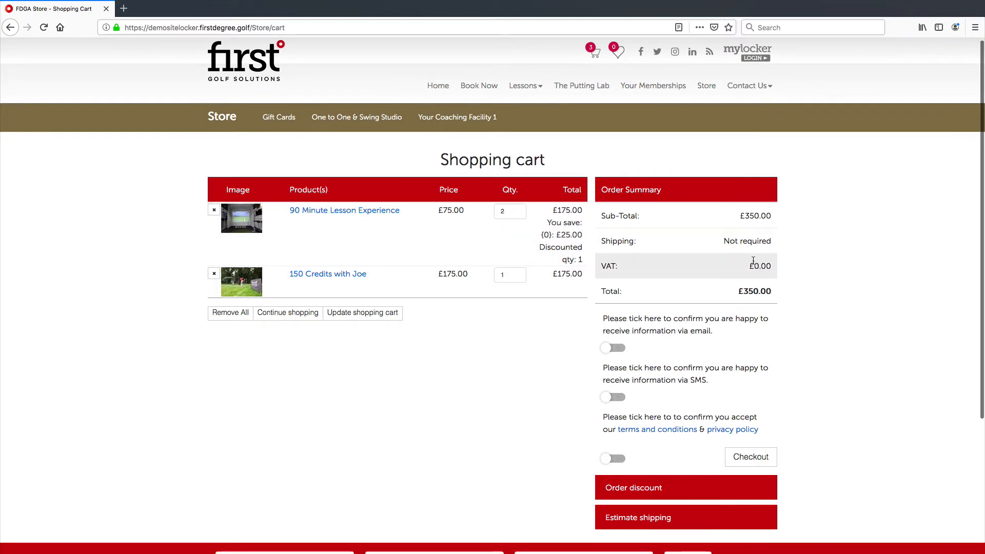
pyautogui.scroll(-3, 754, 261)
pyautogui.scroll(1, 747, 275)
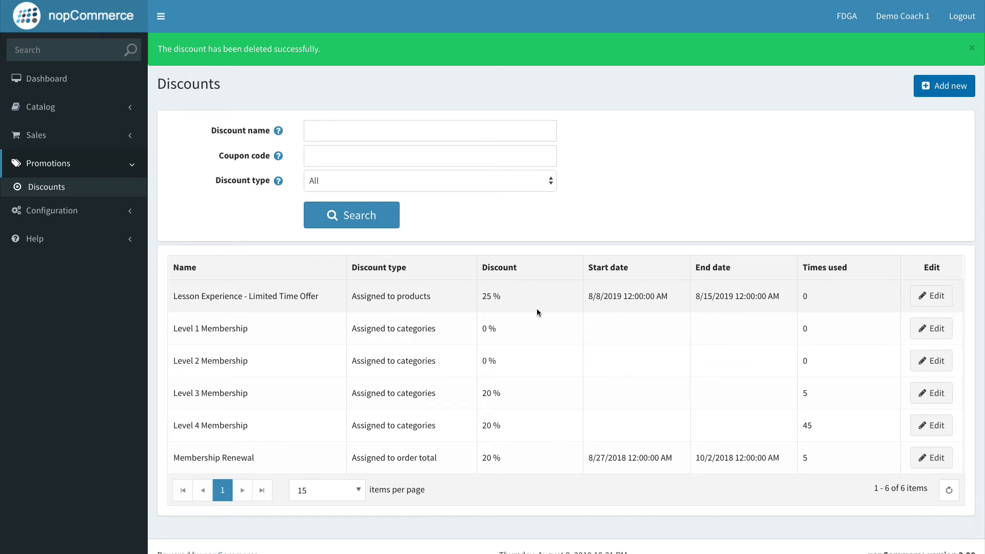
# Step: Switch to the admin and start a new discount named £10 OFF ORDER TOTAL, assigned to order total, with amount 10
pyautogui.click(933, 91)
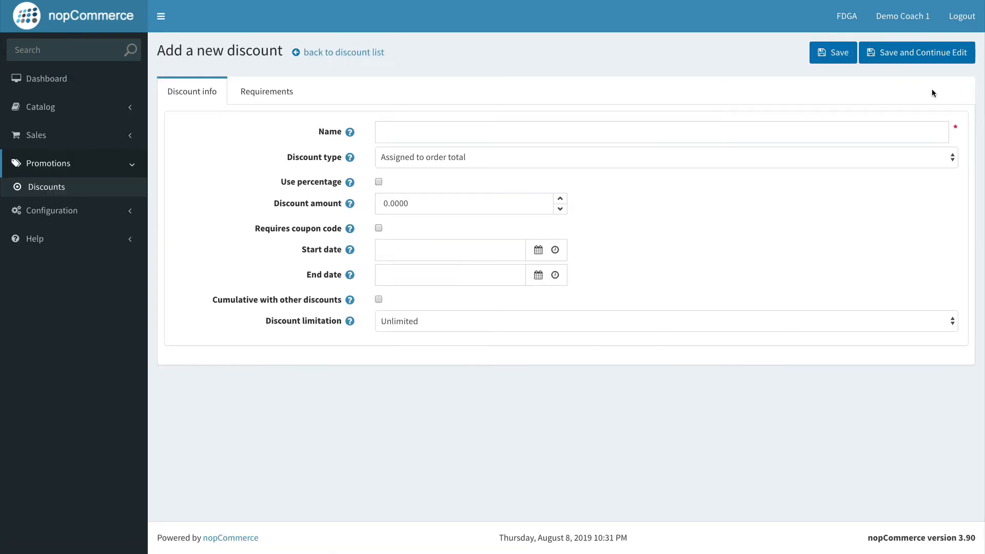
pyautogui.click(467, 131)
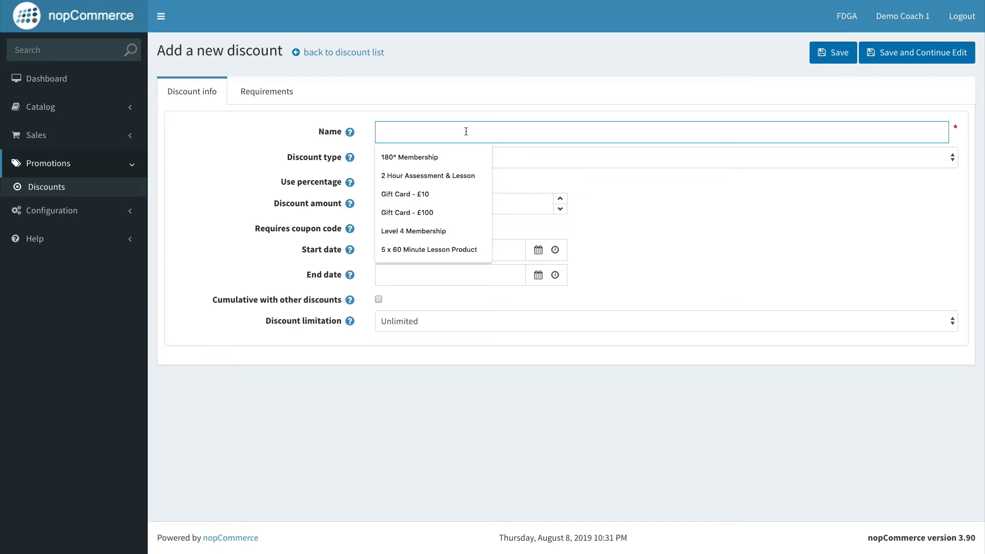
pyautogui.write('£1')
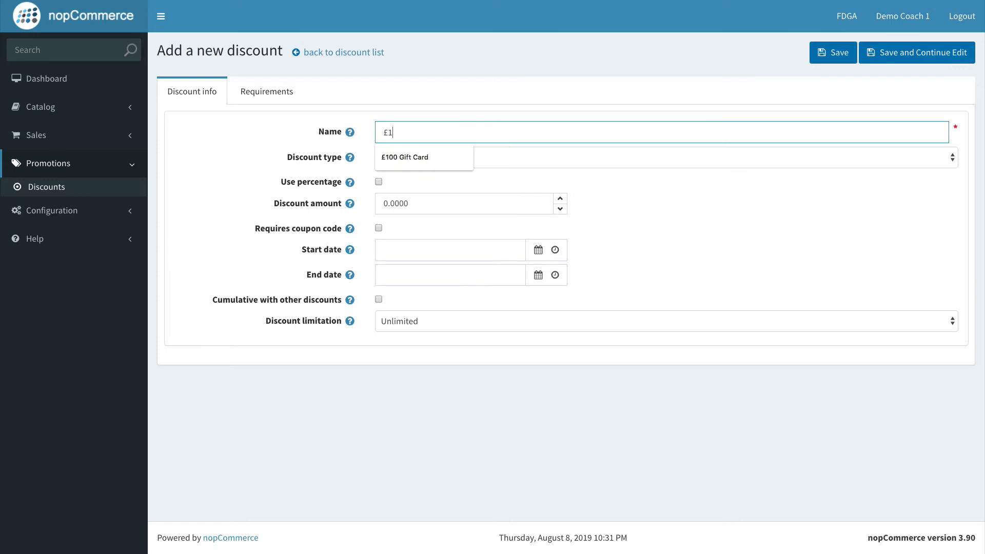
pyautogui.write('0 ')
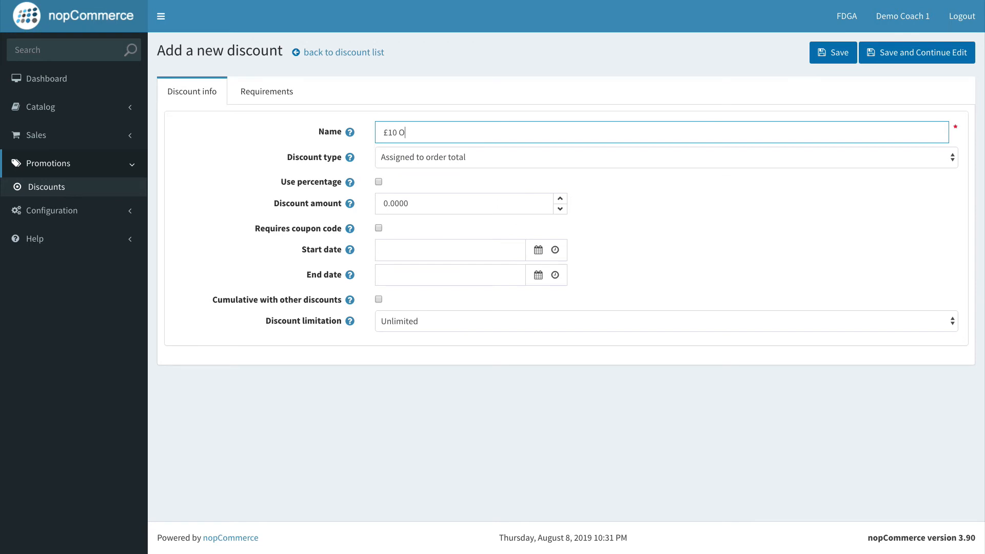
pyautogui.write('OFF ORDER TOTAL')
pyautogui.click(609, 180)
pyautogui.click(540, 162)
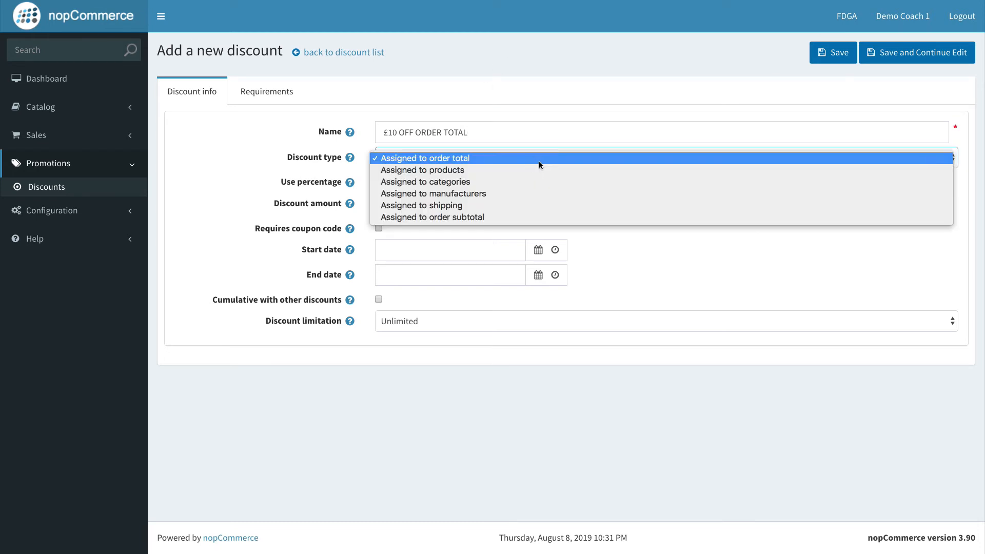
pyautogui.click(281, 149)
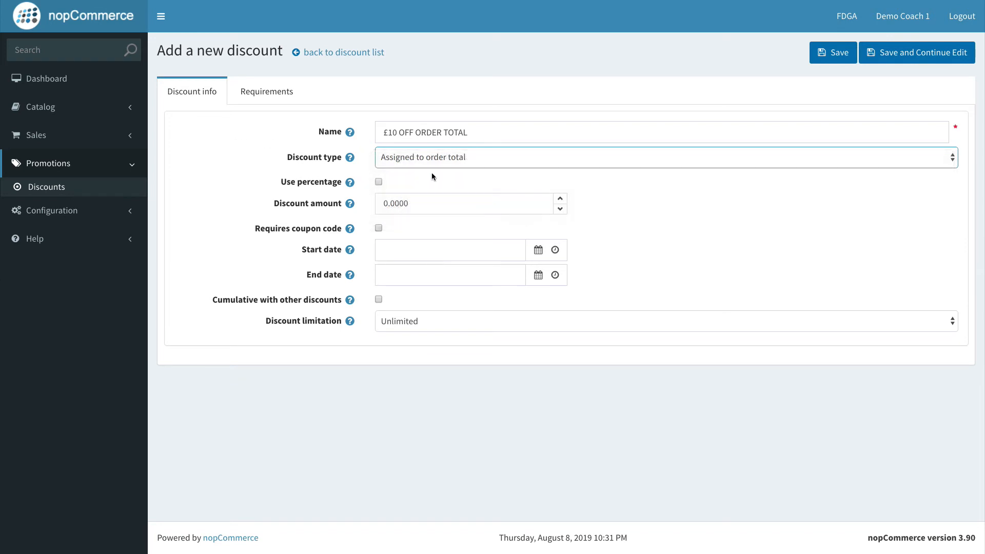
pyautogui.click(439, 163)
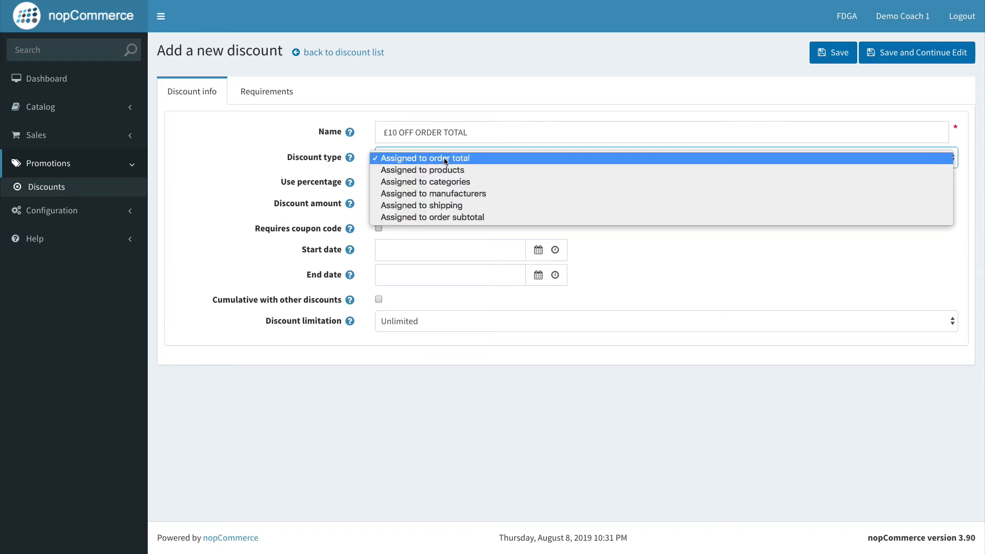
pyautogui.click(444, 161)
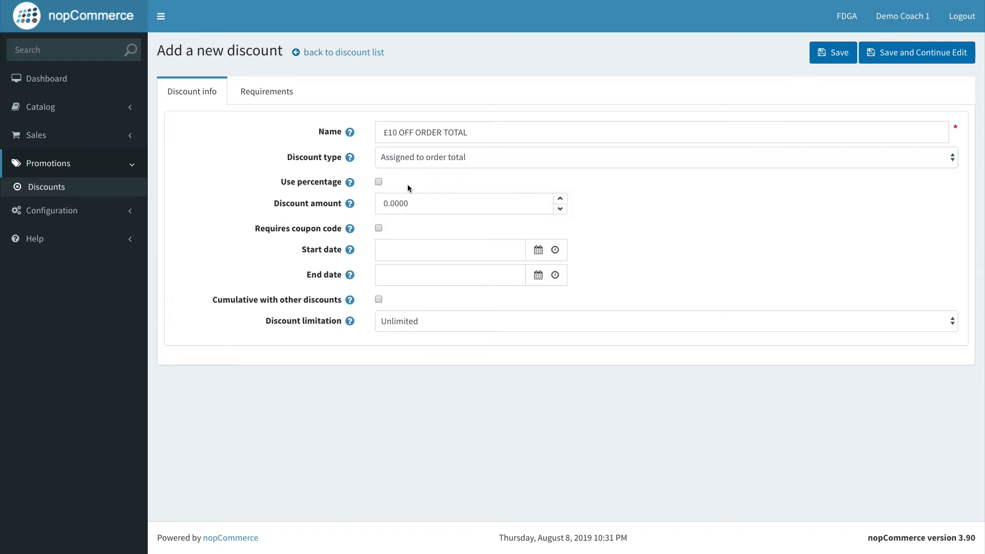
pyautogui.click(382, 204)
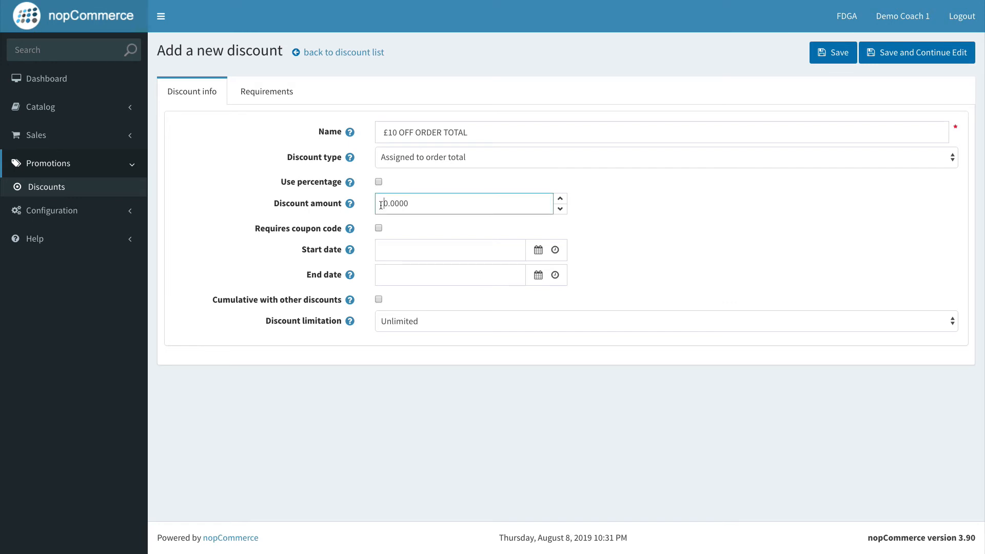
pyautogui.write('1')
# Step: Require a coupon code for the discount and set the code to £10OFF
pyautogui.click(416, 229)
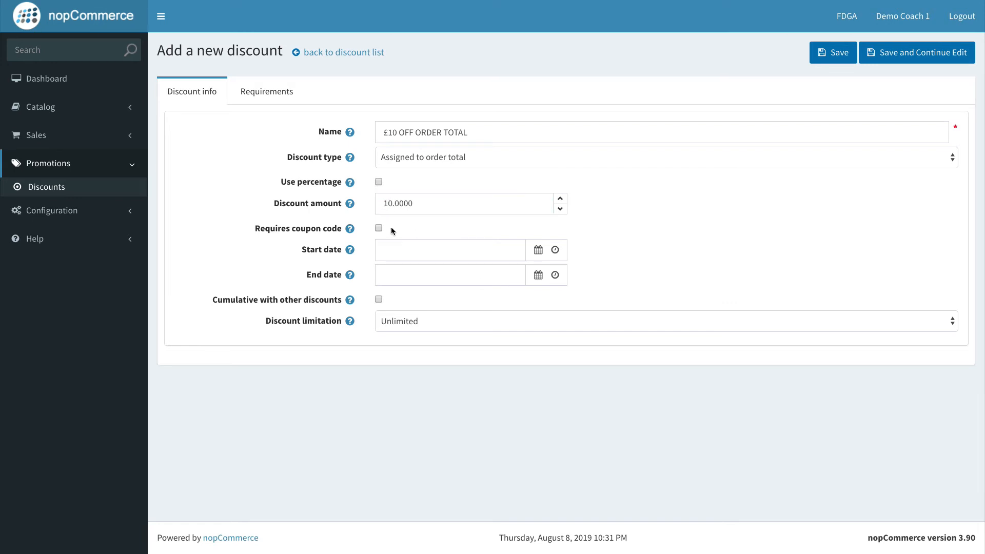
pyautogui.click(380, 228)
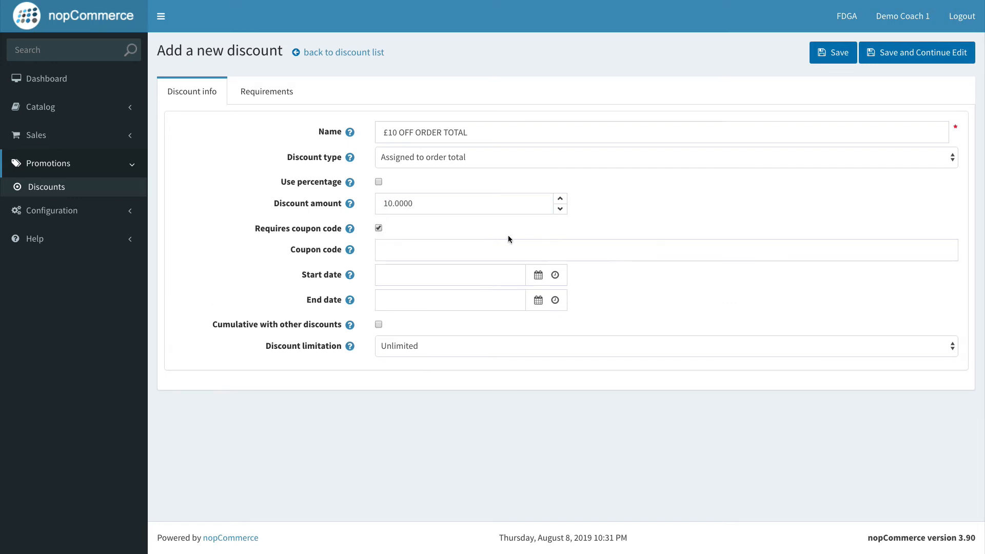
pyautogui.click(471, 253)
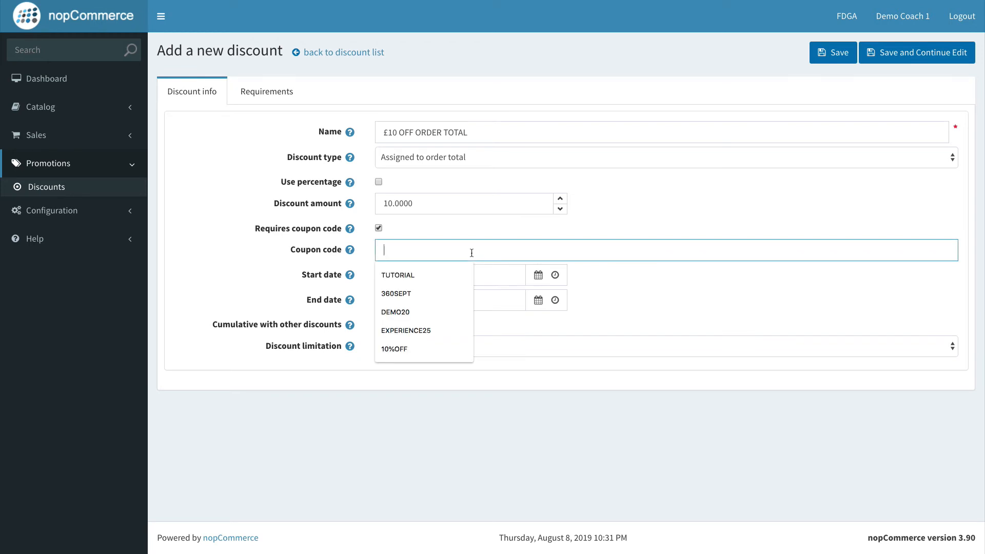
pyautogui.write('£10L')
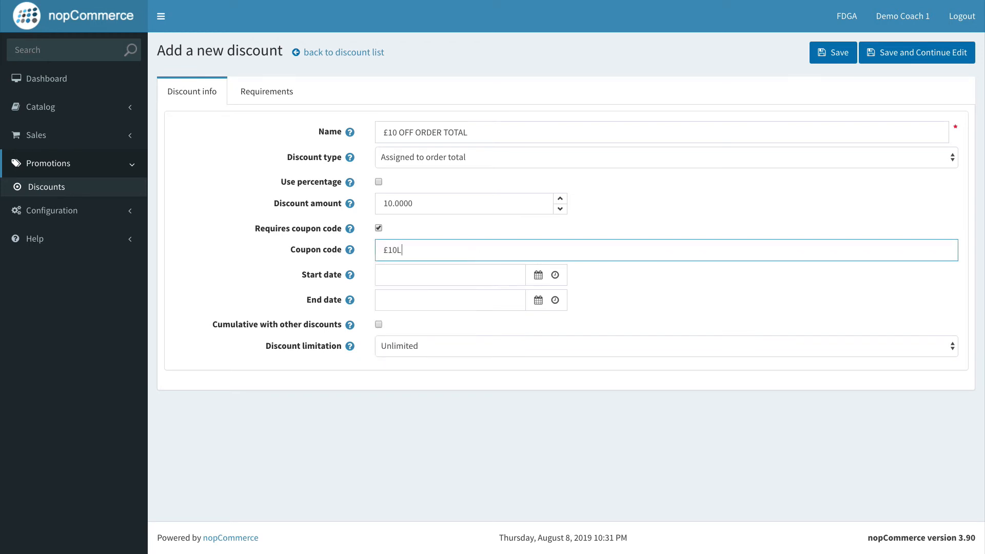
pyautogui.write('FFOFF')
# Step: Set the discount's start date to 8/8/2019 and its end date to 8/10/2019 using the date pickers
pyautogui.click(545, 280)
pyautogui.click(513, 156)
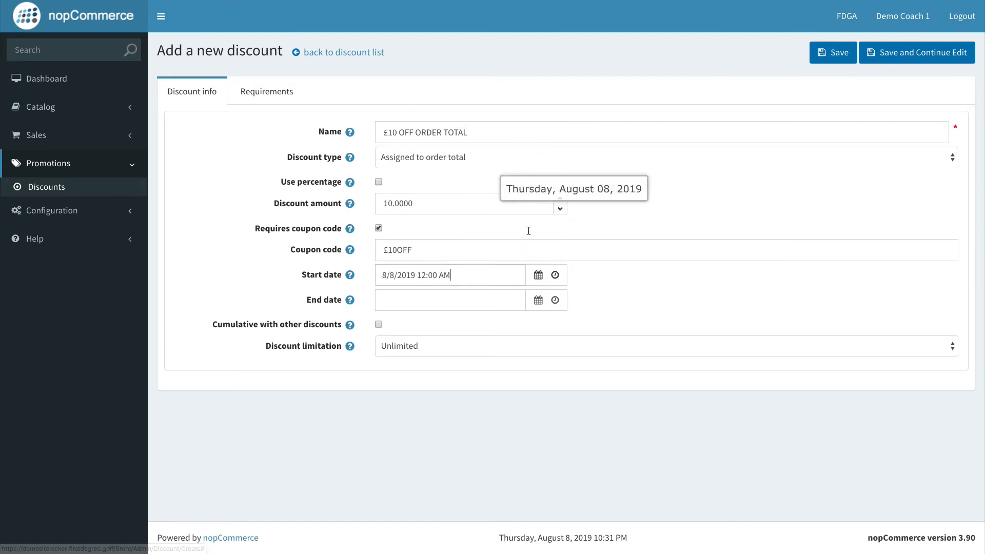
pyautogui.click(538, 300)
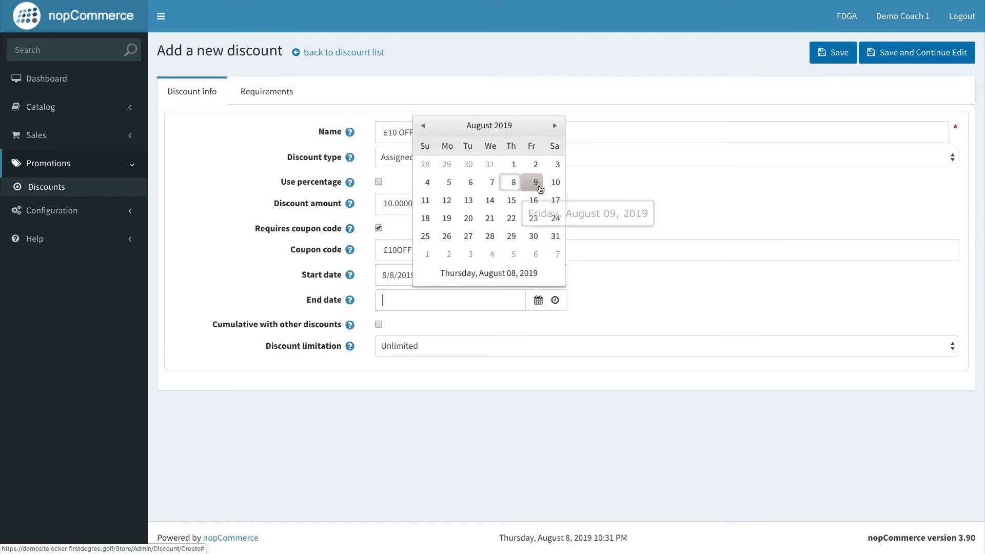
pyautogui.click(535, 182)
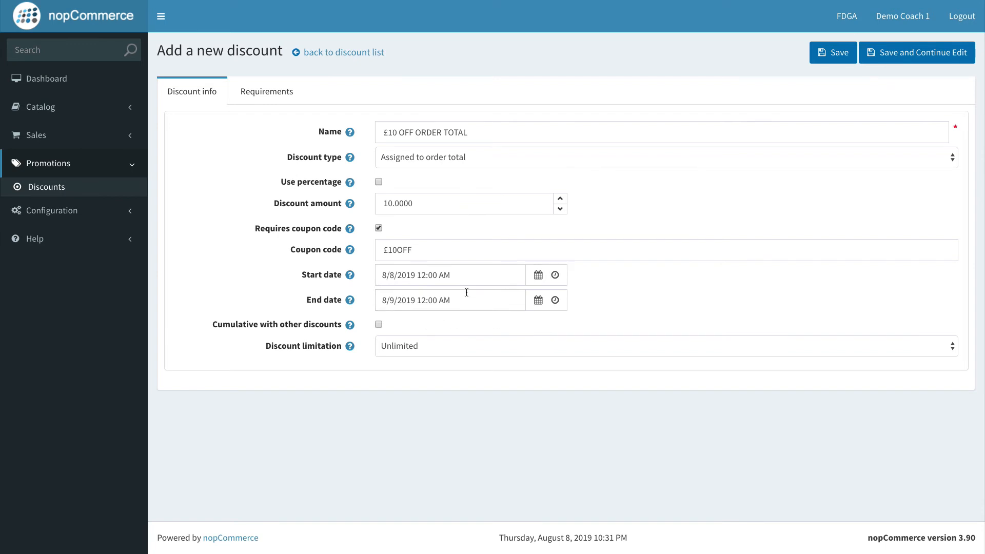
pyautogui.click(538, 301)
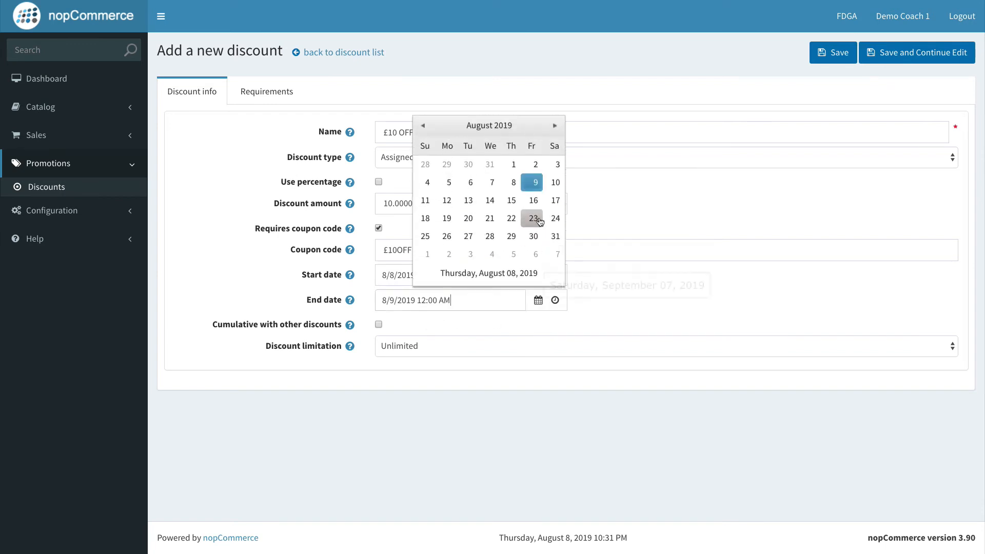
pyautogui.click(555, 182)
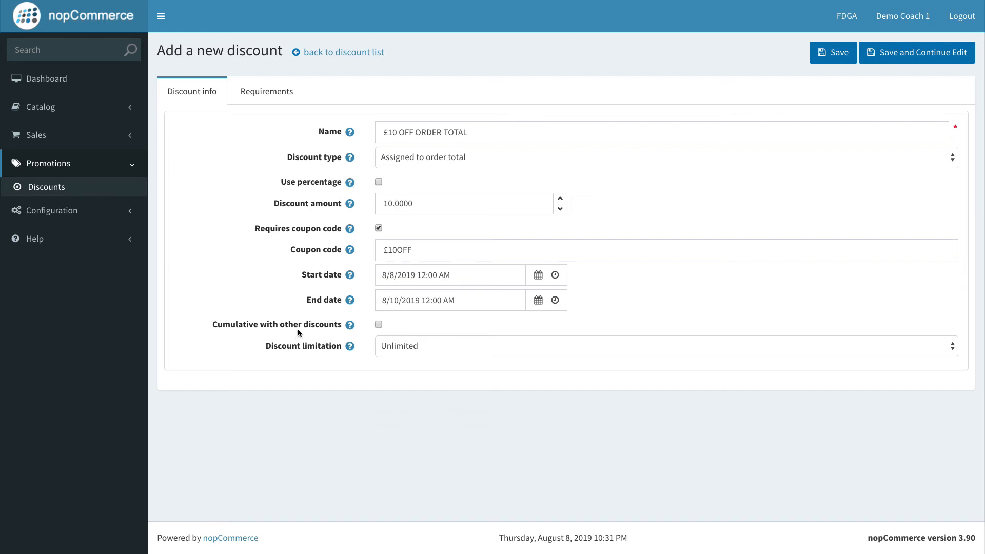
# Step: Limit the discount to N times only and save the discount while continuing to edit
pyautogui.click(426, 346)
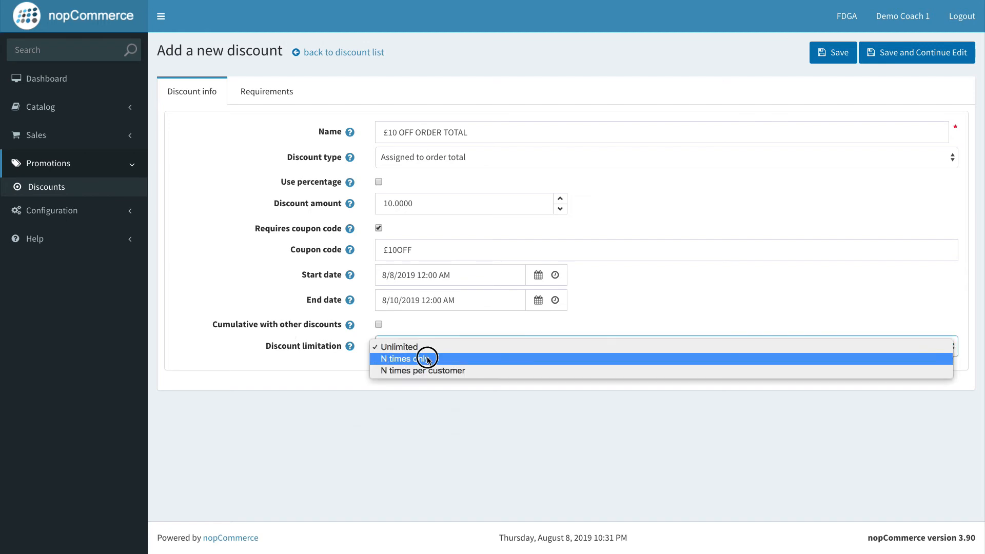
pyautogui.click(427, 358)
pyautogui.click(615, 387)
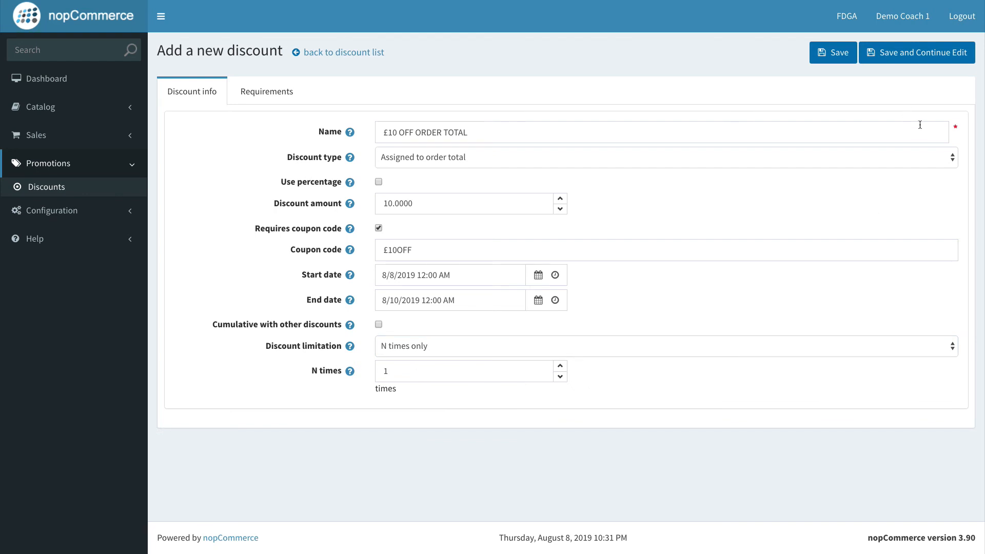
pyautogui.click(903, 57)
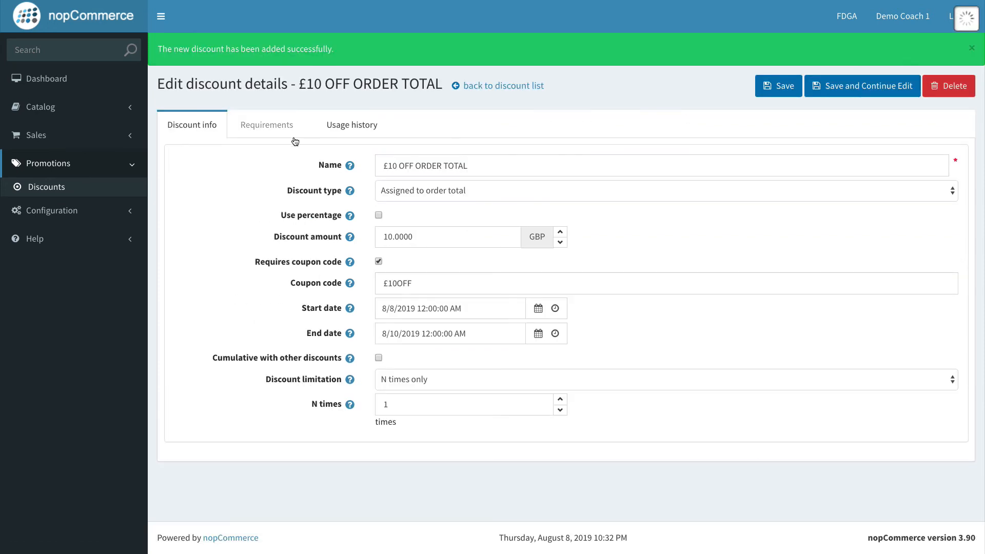
# Step: Review the saved discount's Usage history and Requirements tabs and its coupon code
pyautogui.click(341, 128)
pyautogui.click(257, 131)
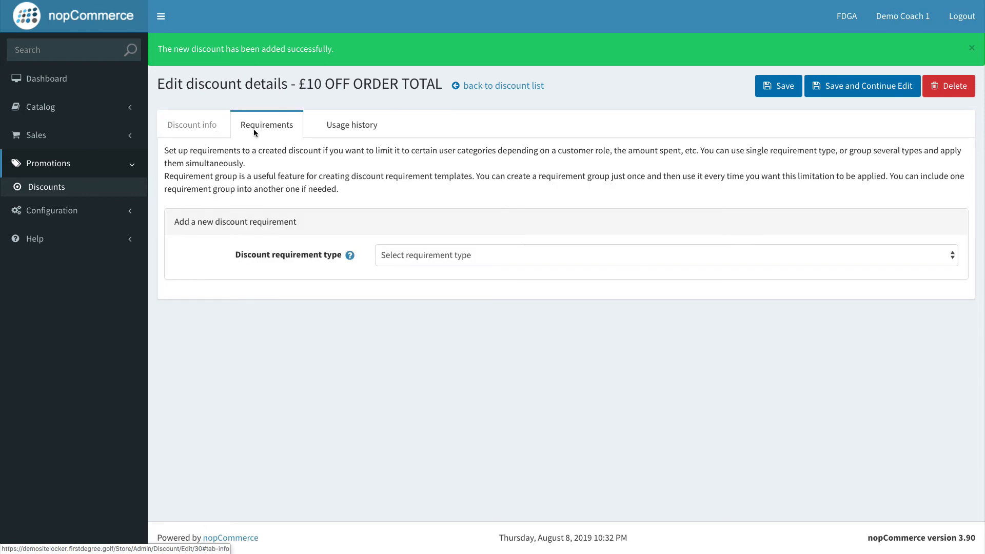
pyautogui.click(171, 128)
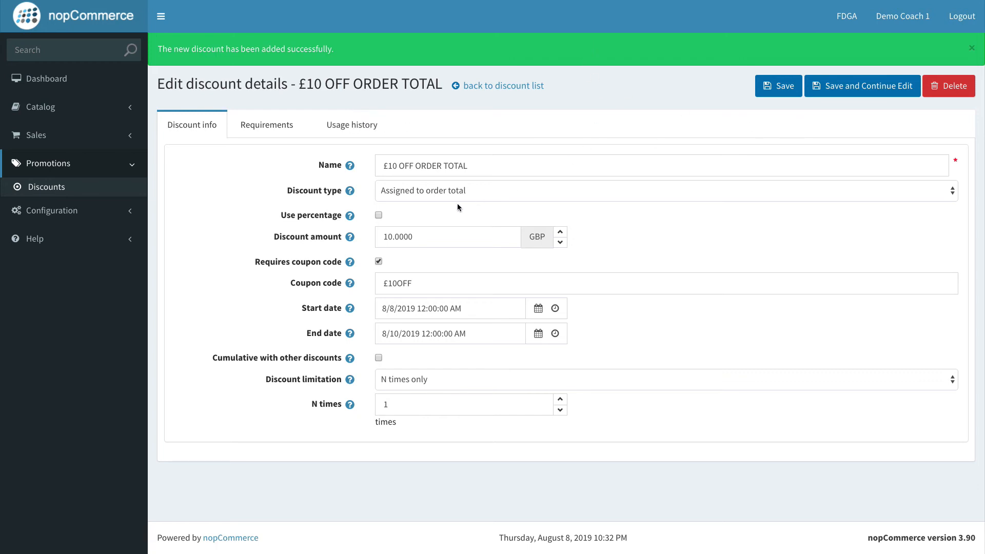
pyautogui.moveTo(473, 280); pyautogui.dragTo(382, 281)
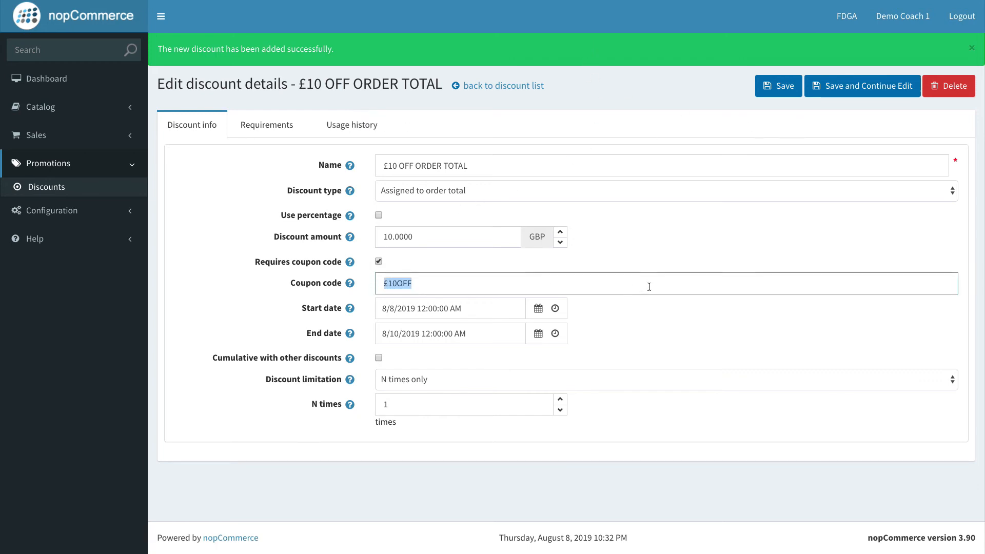
pyautogui.click(657, 263)
# Step: Switch to the storefront shopping cart and apply the coupon code £10OFF in the order discount section
pyautogui.hotkey('ctrl', 'Right')
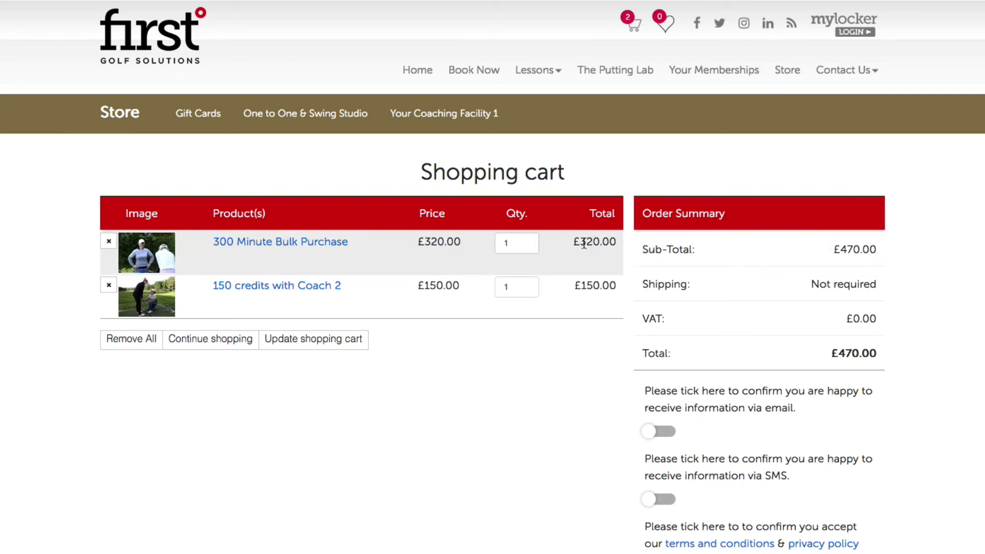
pyautogui.moveTo(588, 242); pyautogui.dragTo(615, 244)
pyautogui.click(616, 280)
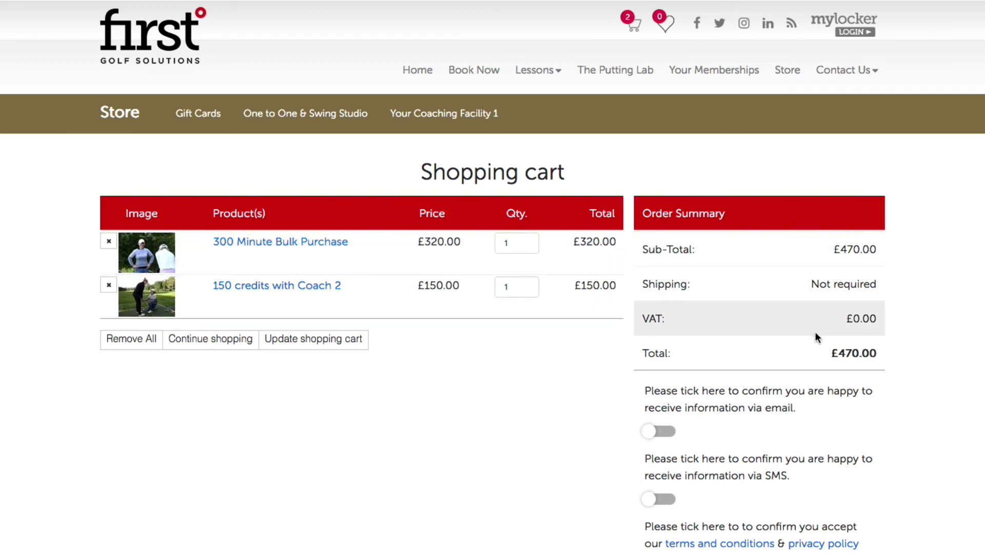
pyautogui.moveTo(837, 345); pyautogui.dragTo(897, 347)
pyautogui.click(886, 344)
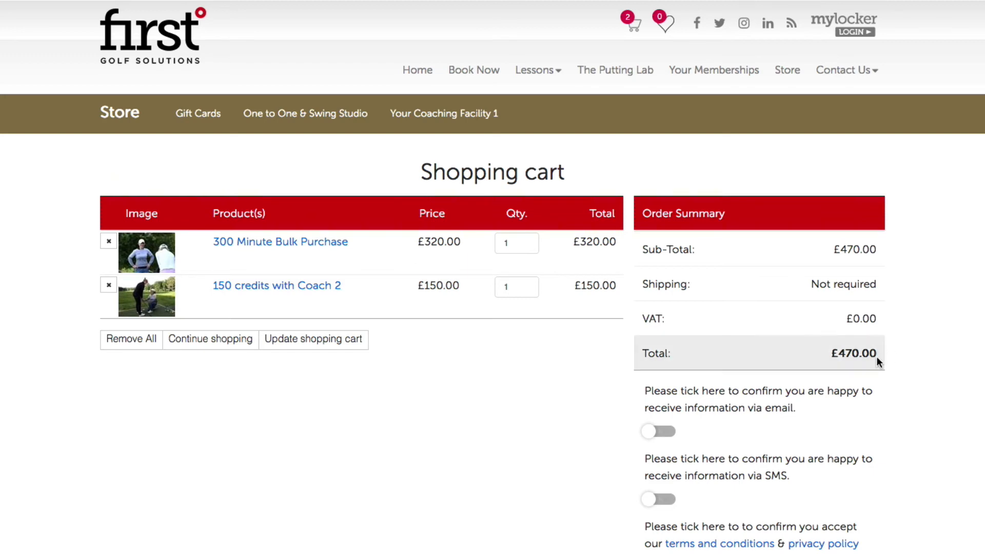
pyautogui.scroll(-5, 878, 423)
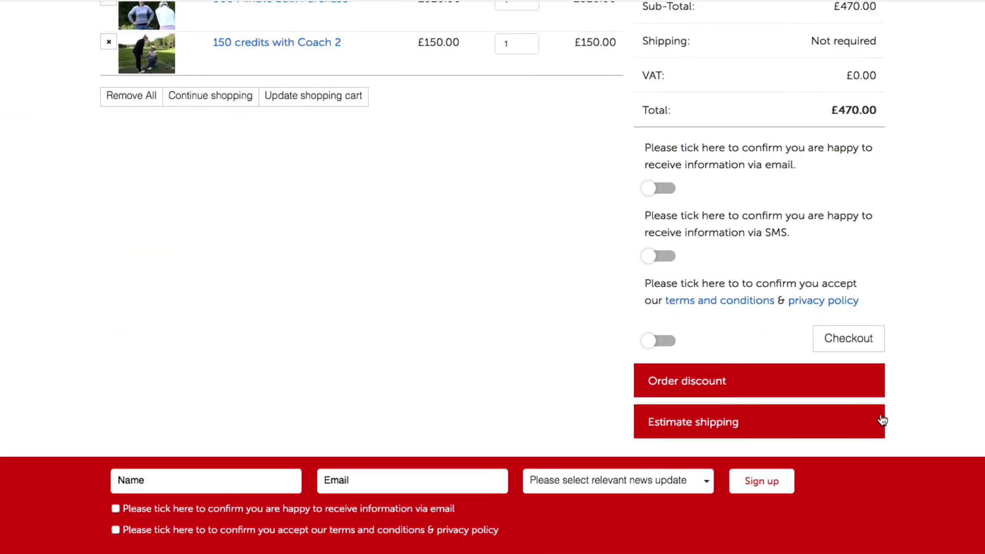
pyautogui.click(711, 398)
pyautogui.scroll(-4, 711, 399)
pyautogui.click(709, 377)
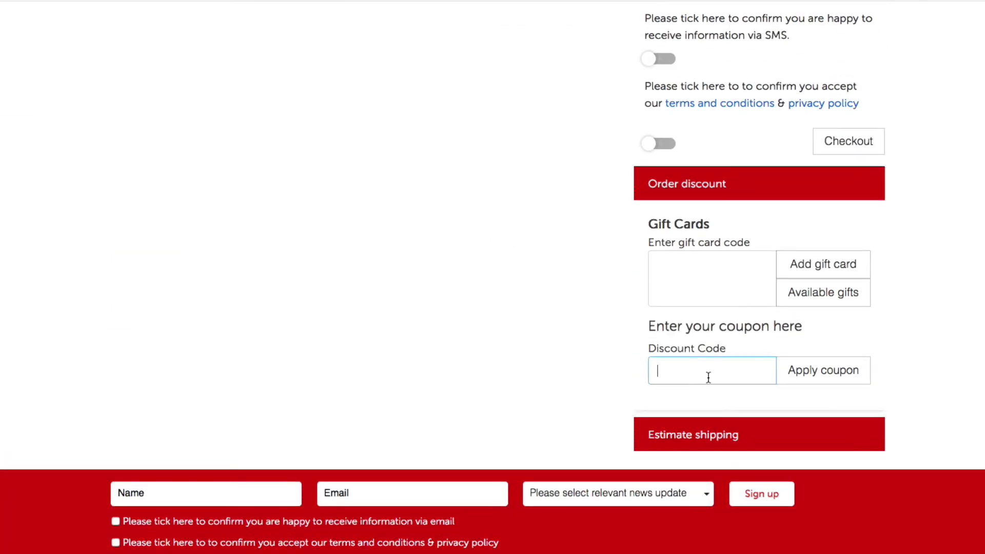
pyautogui.write('£10OFF')
pyautogui.click(816, 370)
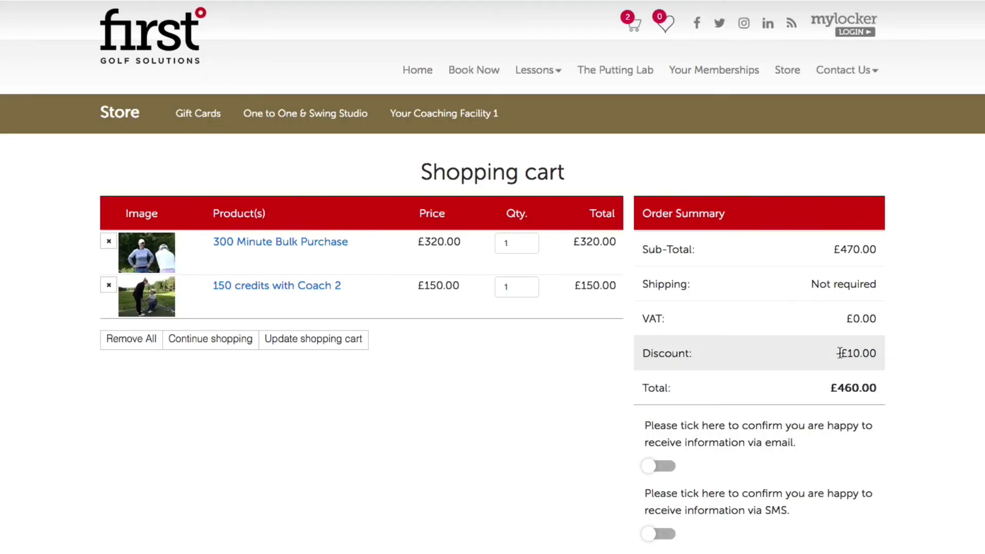
pyautogui.moveTo(838, 353); pyautogui.dragTo(881, 353)
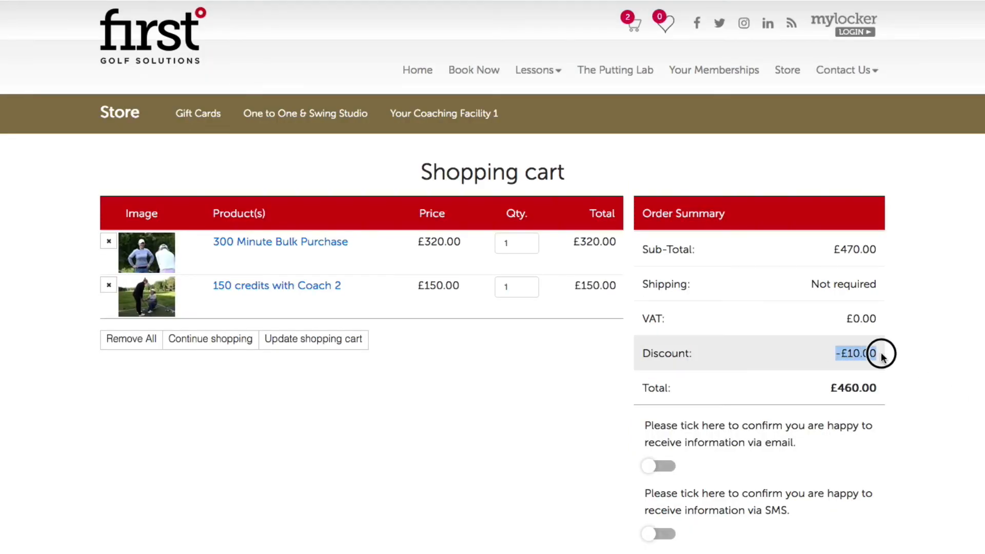
pyautogui.click(906, 351)
pyautogui.click(847, 353)
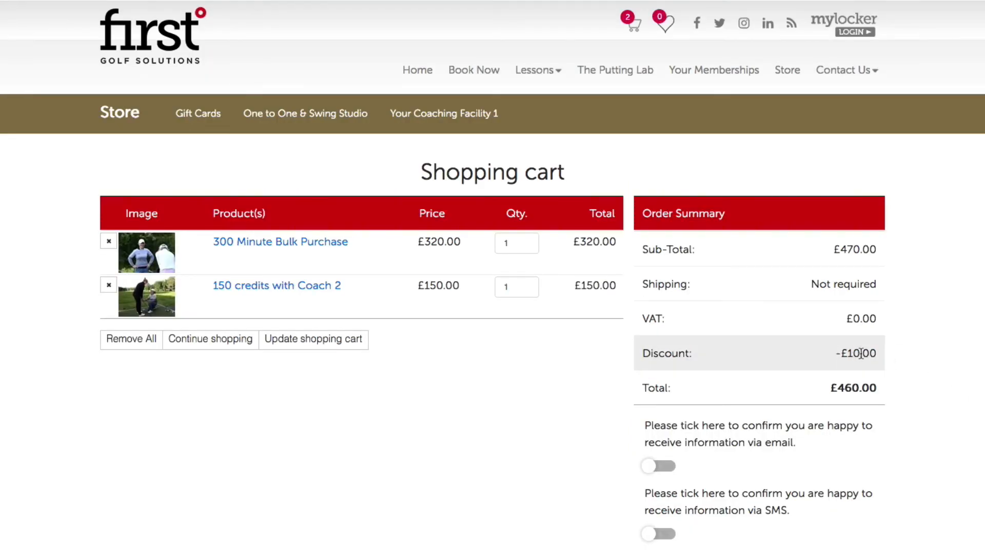
pyautogui.click(829, 354)
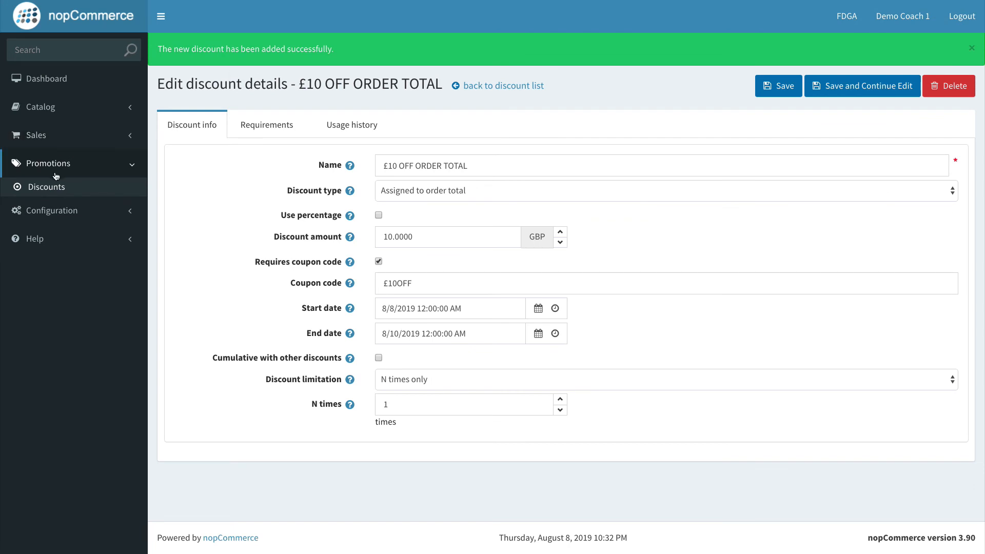
# Step: Return to the admin discount list and start a new discount named £25.00 OFF COACHING FACILITY PRODUCTS
pyautogui.click(55, 187)
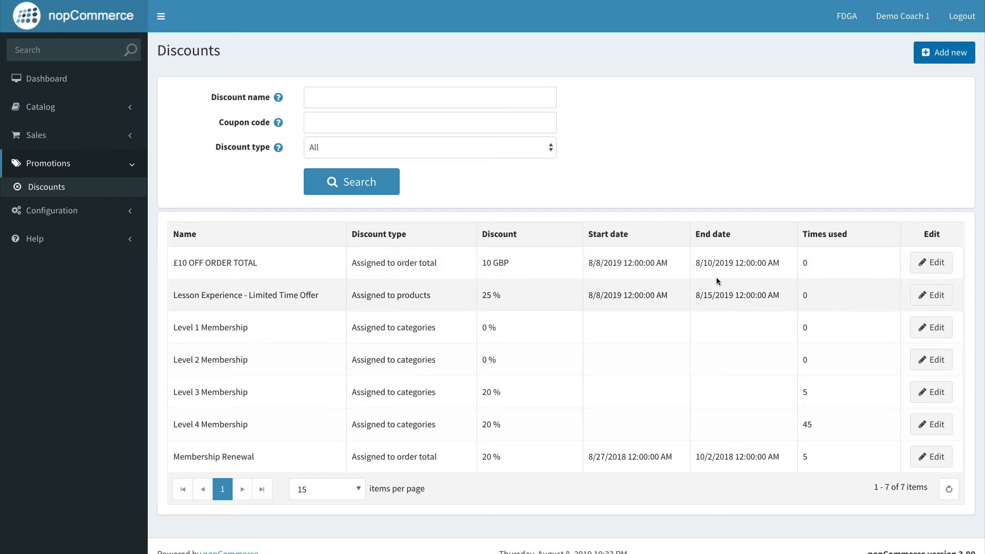
pyautogui.click(937, 54)
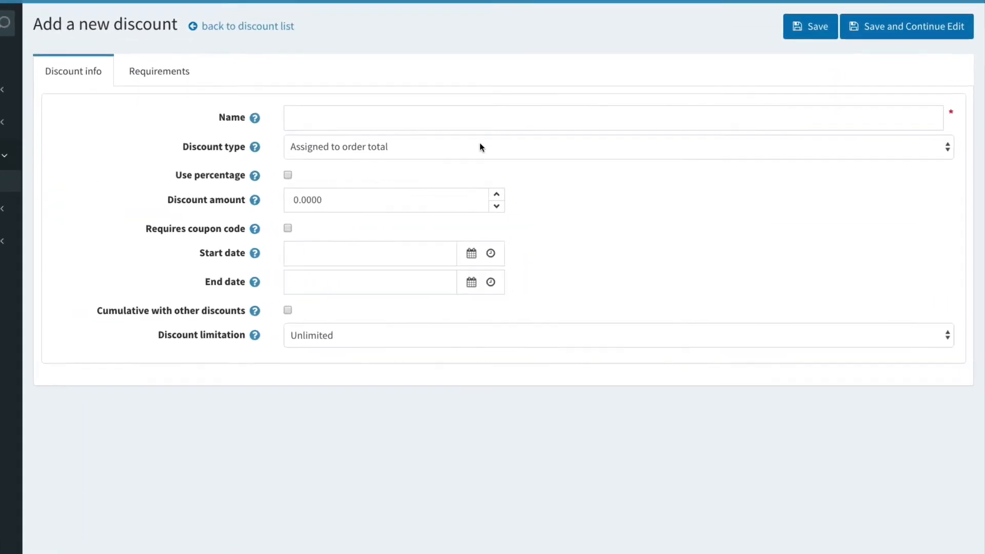
pyautogui.click(410, 119)
pyautogui.click(606, 160)
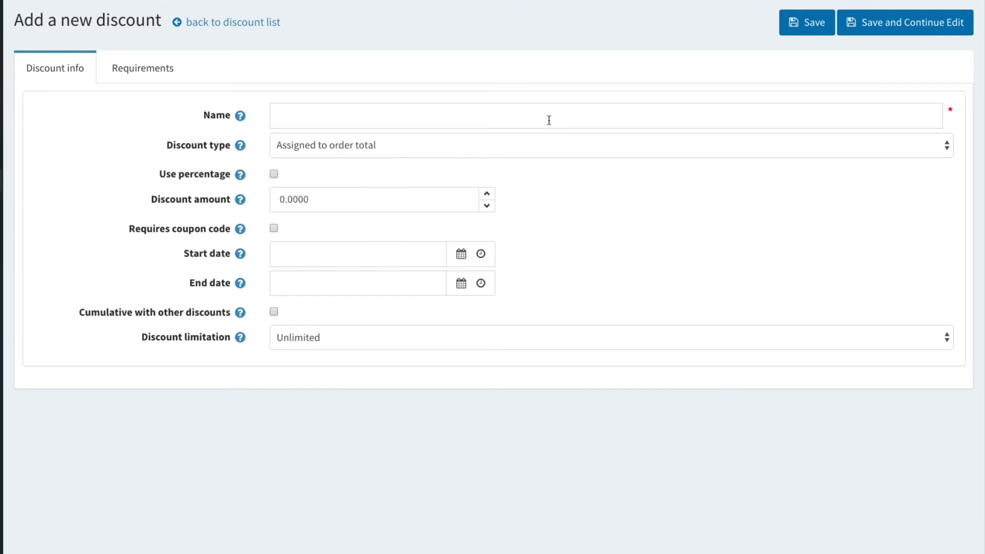
pyautogui.click(414, 118)
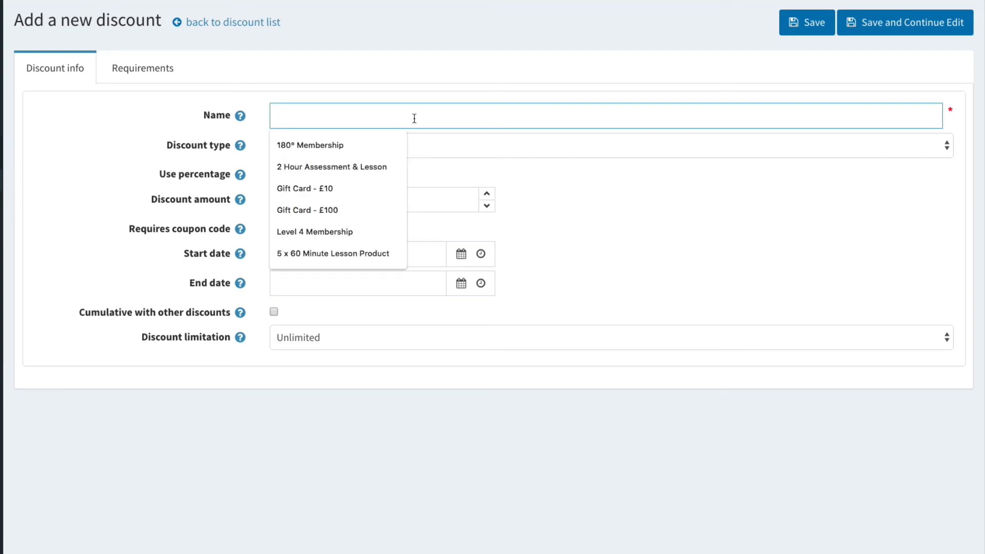
pyautogui.write('2')
pyautogui.press('BackSpace')
pyautogui.write('£2')
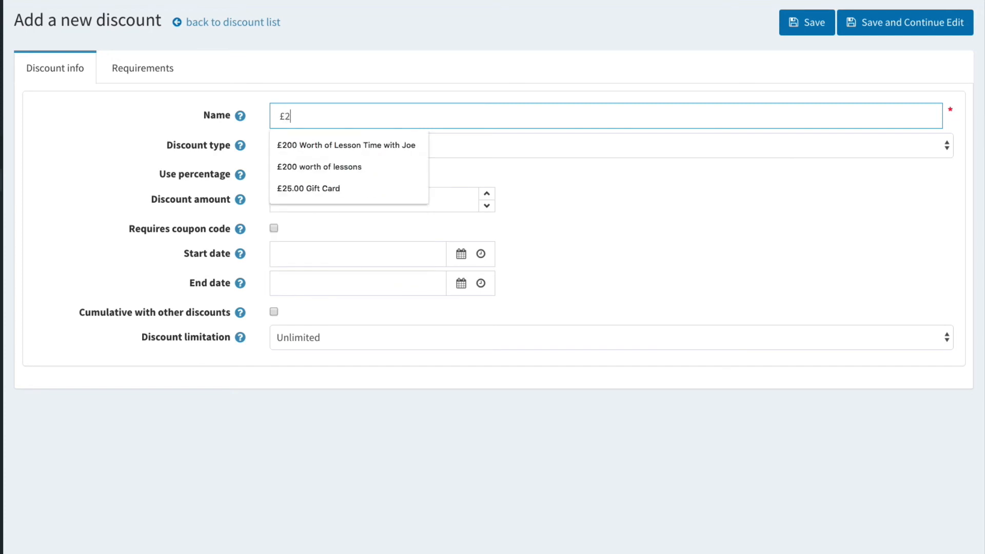
pyautogui.write('5.00 ')
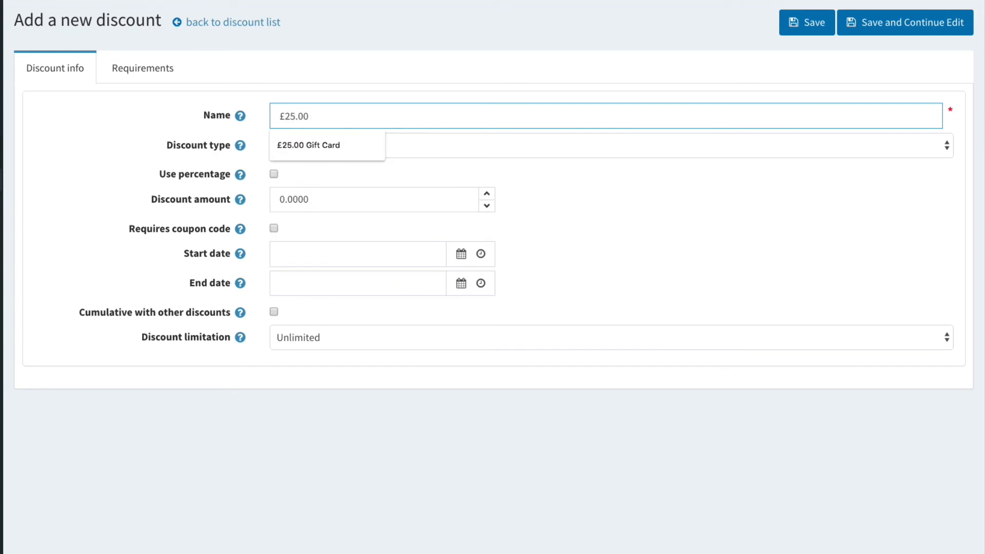
pyautogui.write('off')
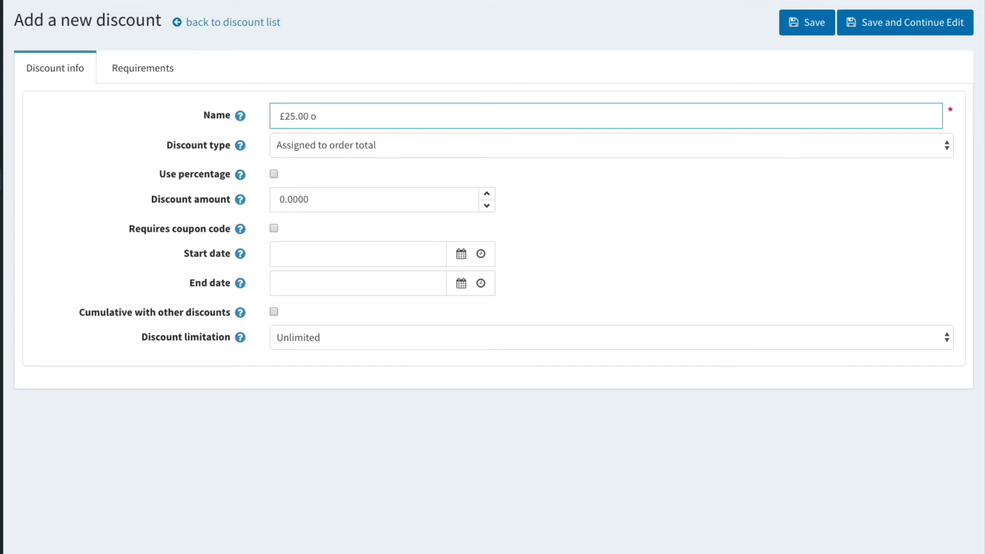
pyautogui.press('BackSpace')
pyautogui.write('OFF COACHING FACILITY P')
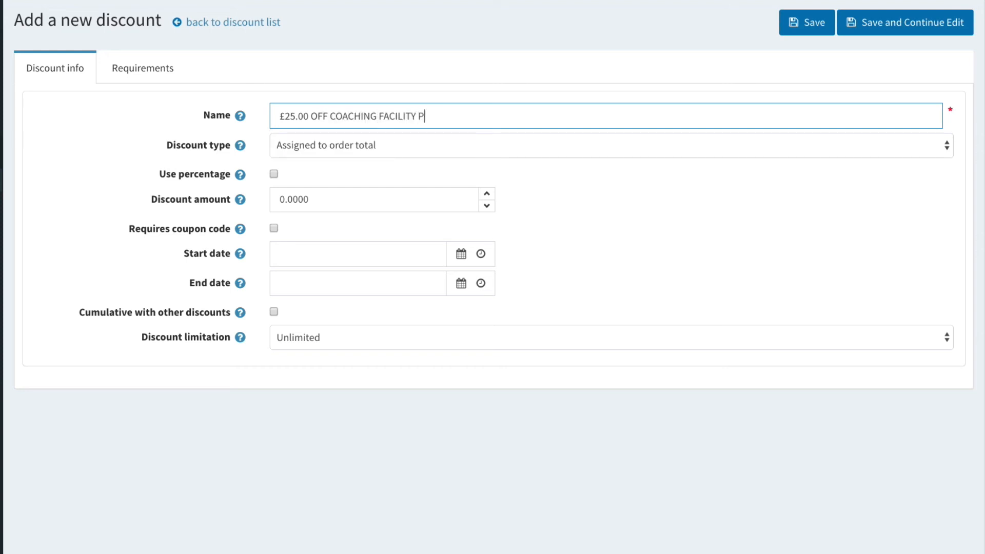
pyautogui.write('RODUCTS')
pyautogui.click(428, 149)
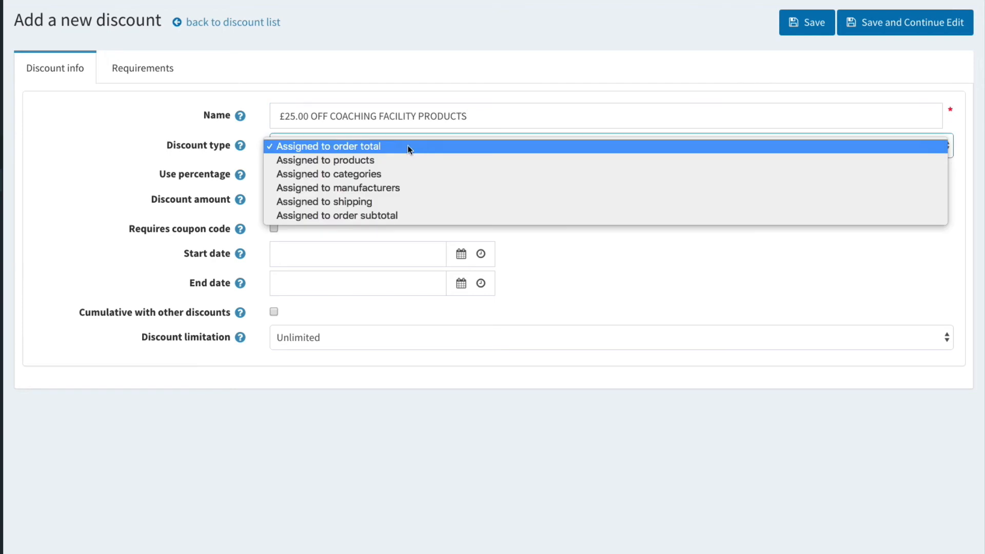
pyautogui.click(380, 97)
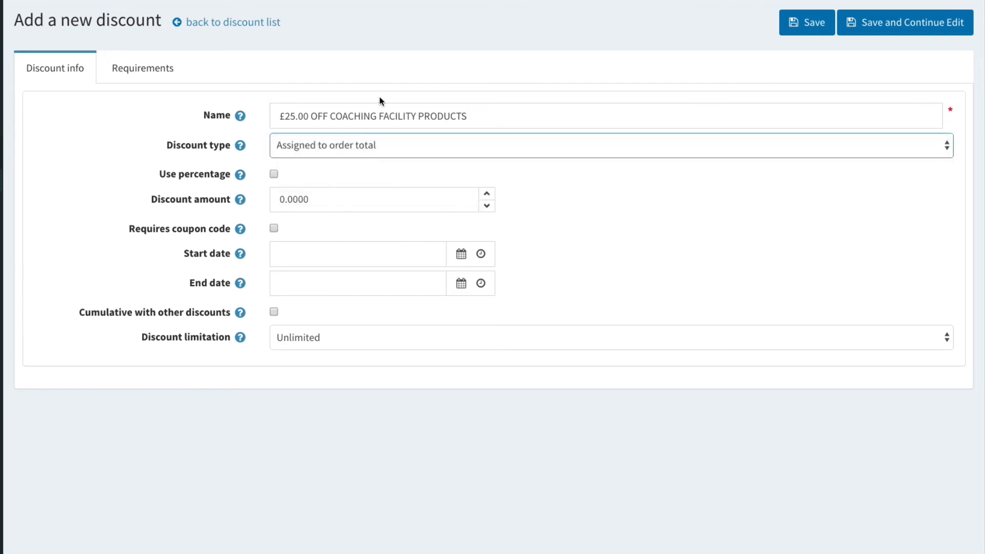
pyautogui.click(485, 116)
pyautogui.click(482, 98)
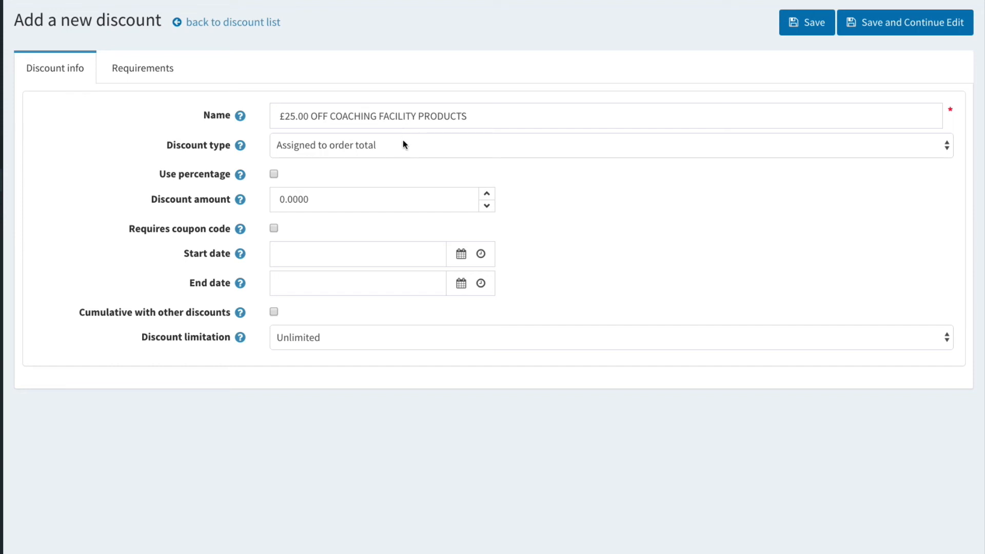
# Step: Set the discount type to Assigned to categories
pyautogui.click(383, 146)
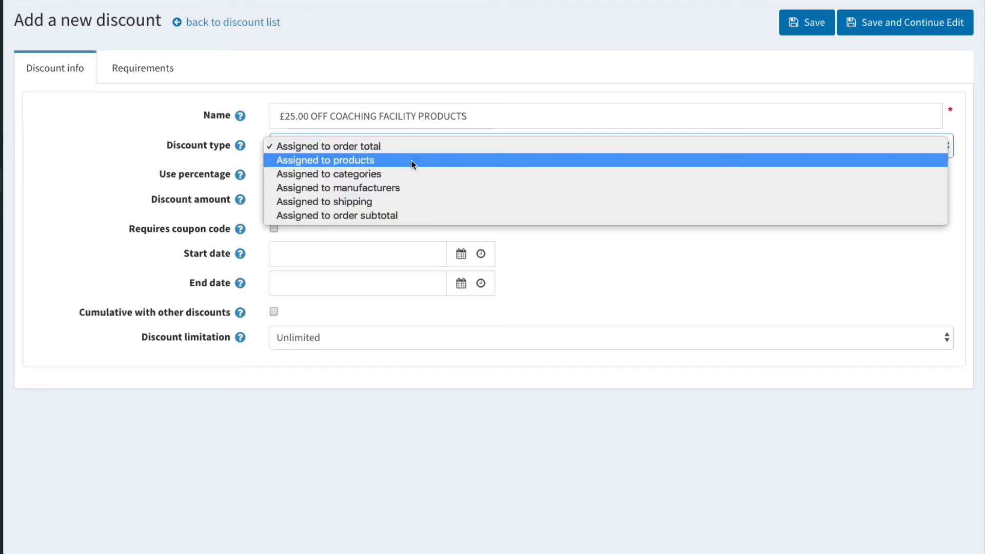
pyautogui.click(350, 174)
pyautogui.click(321, 186)
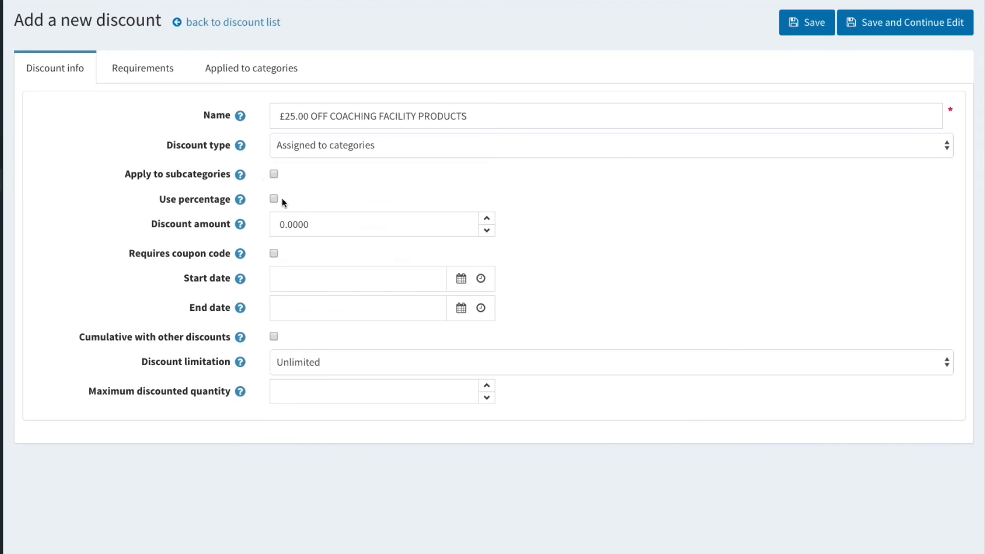
# Step: Set the discount amount to 25
pyautogui.click(282, 225)
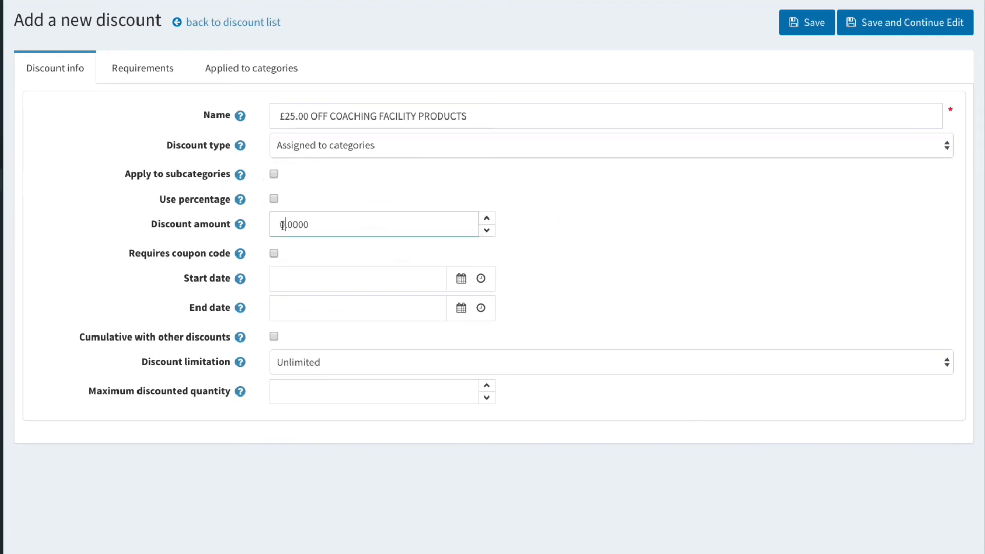
pyautogui.press('BackSpace')
pyautogui.write('25')
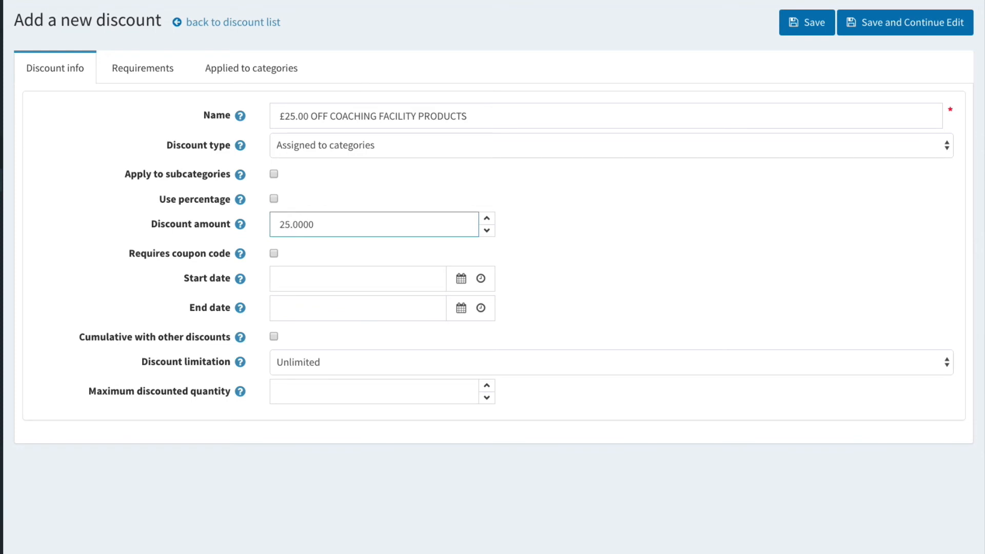
# Step: Require a coupon code and enter FACILITYPROMO as the coupon code
pyautogui.click(326, 259)
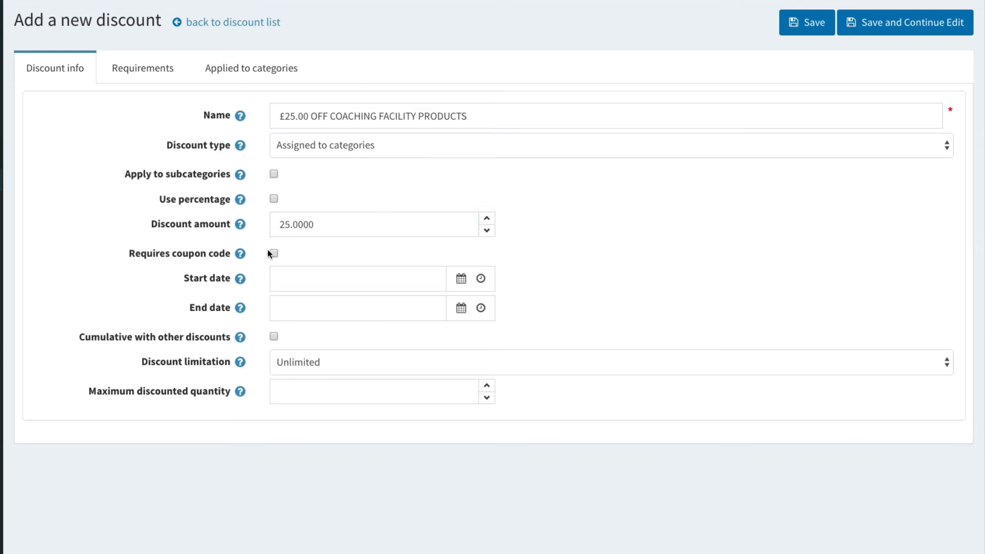
pyautogui.click(274, 253)
pyautogui.click(302, 274)
pyautogui.write('FACILITY')
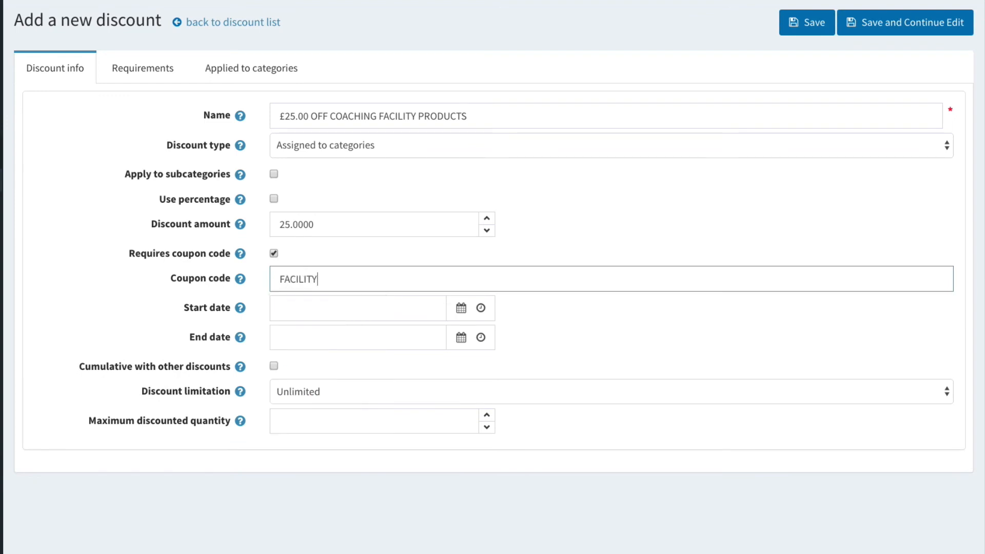
pyautogui.write('PROMO')
# Step: Set the start date to 8/8/2019 and the end date to 8/31/2019 using the date pickers
pyautogui.click(462, 308)
pyautogui.click(429, 169)
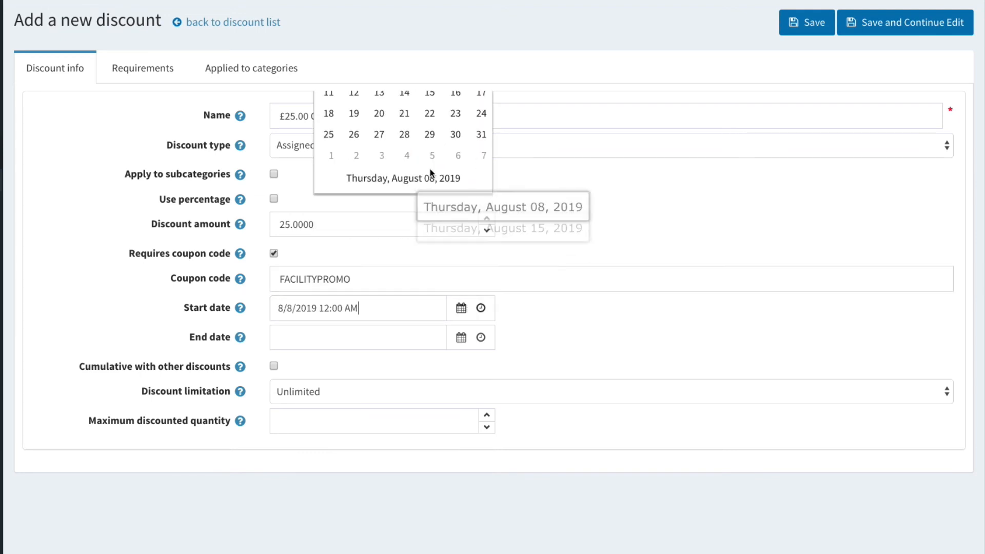
pyautogui.click(461, 337)
pyautogui.click(478, 263)
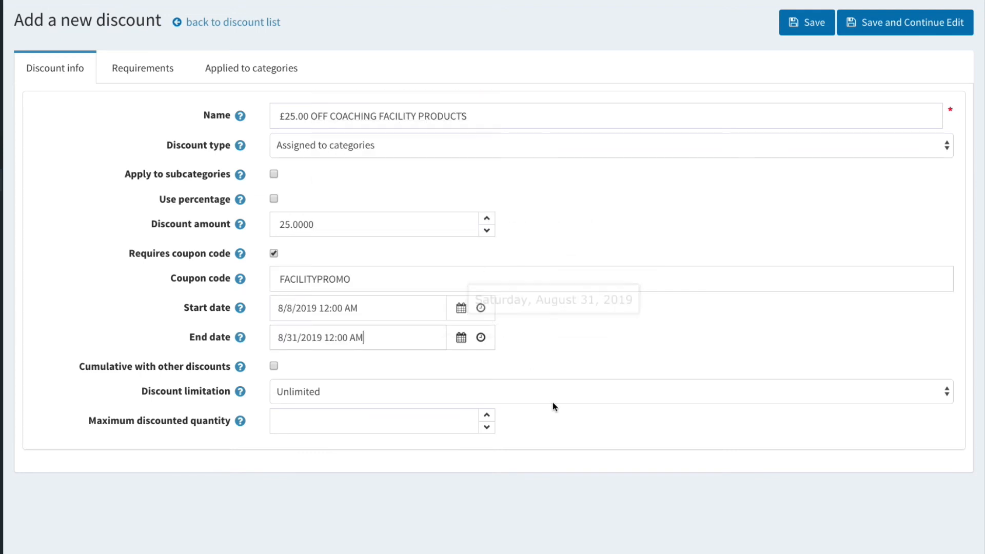
pyautogui.doubleClick(358, 277)
pyautogui.click(130, 356)
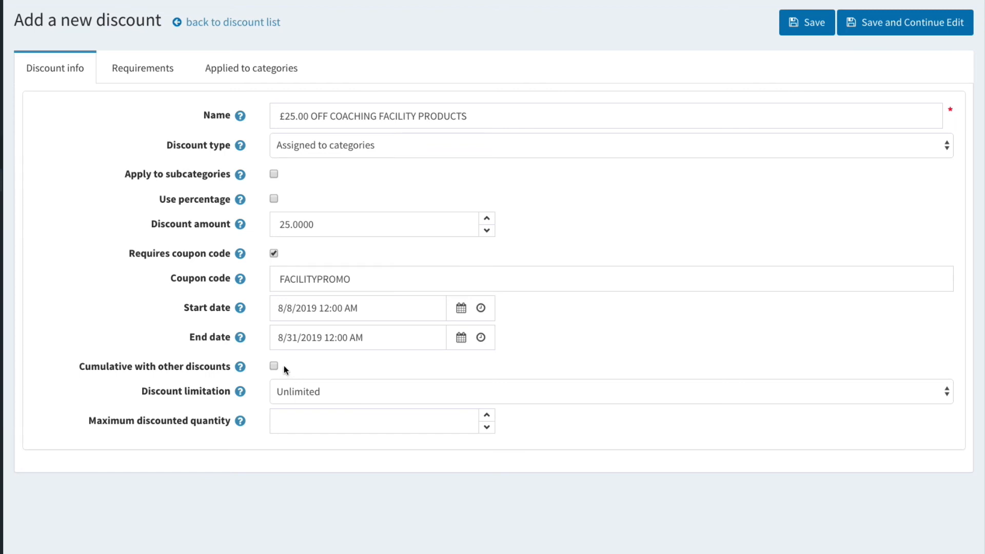
# Step: Keep the discount limitation as Unlimited and save the discount while continuing to edit
pyautogui.click(355, 394)
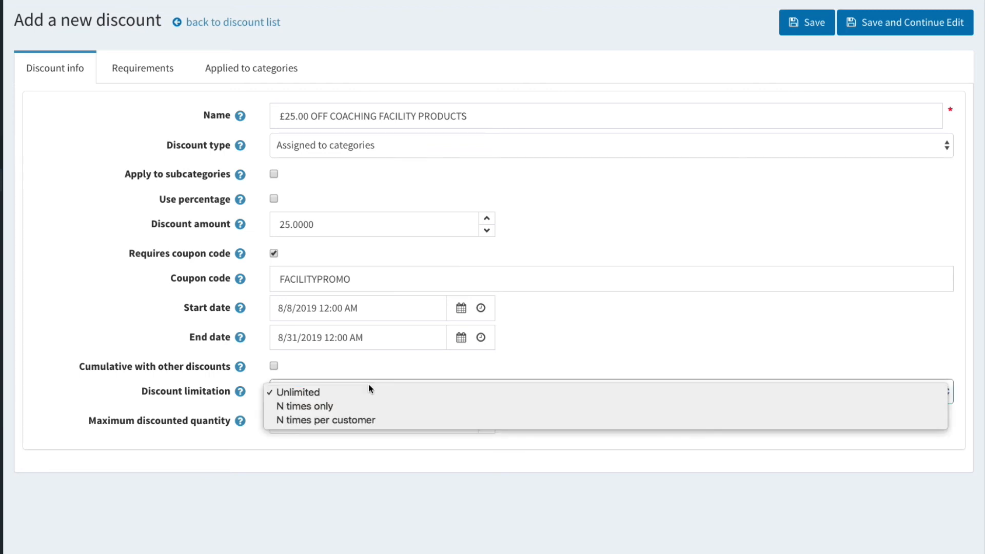
pyautogui.click(378, 370)
pyautogui.click(341, 393)
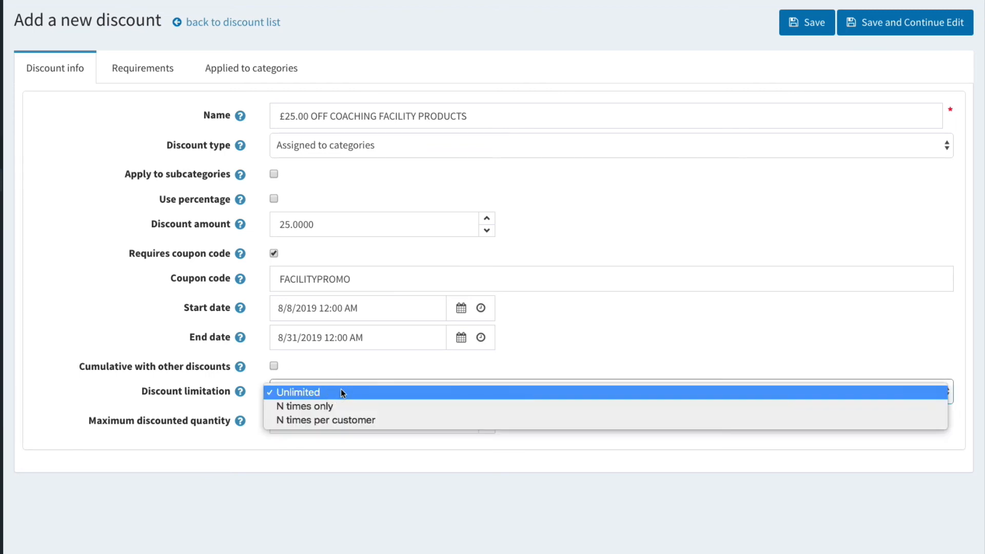
pyautogui.click(202, 395)
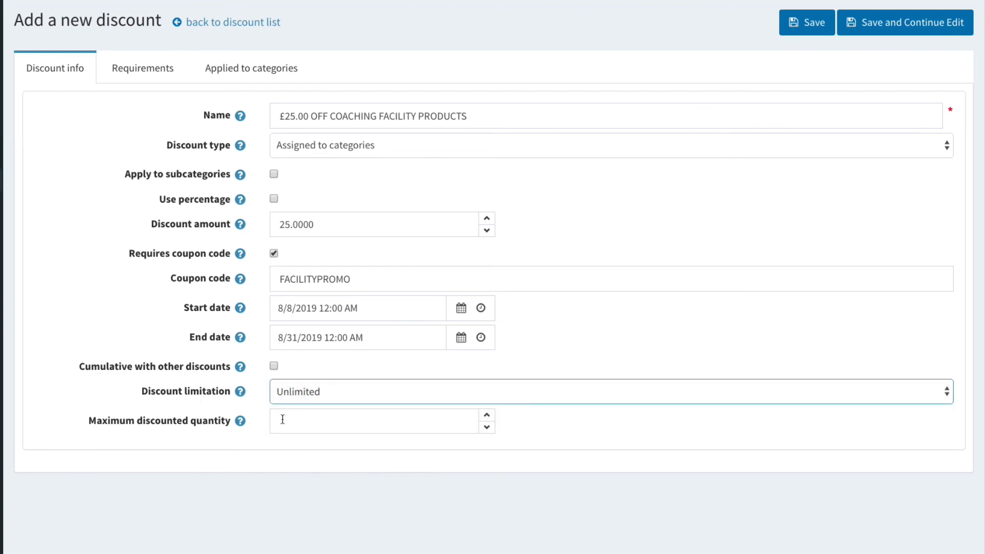
pyautogui.click(615, 424)
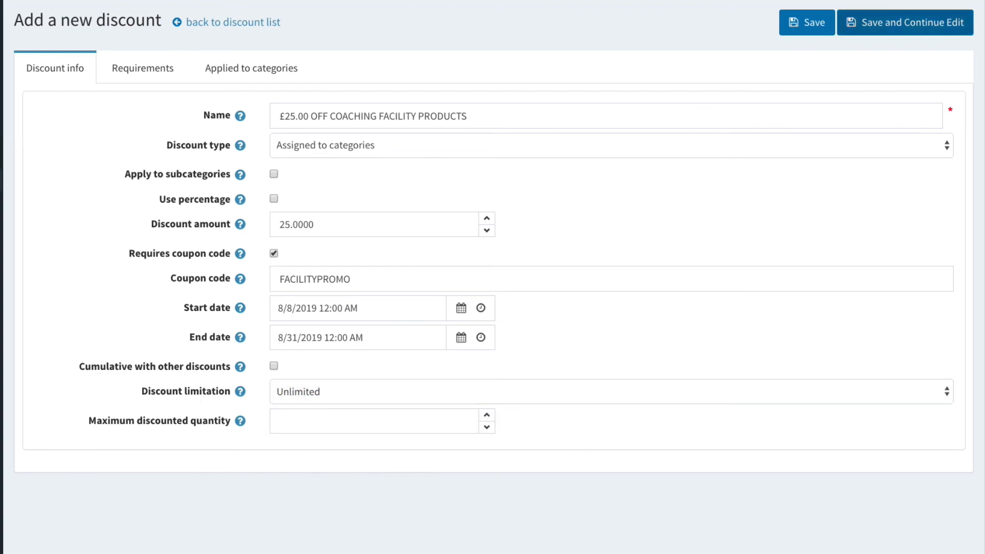
pyautogui.click(898, 23)
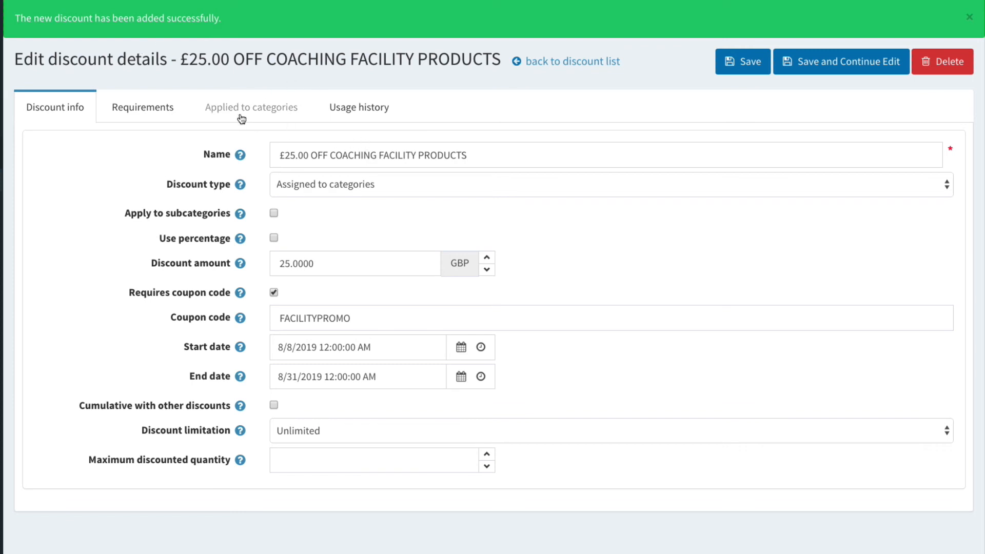
# Step: Apply the discount to the Your Coaching Facility 1 category and save the category selection
pyautogui.click(263, 102)
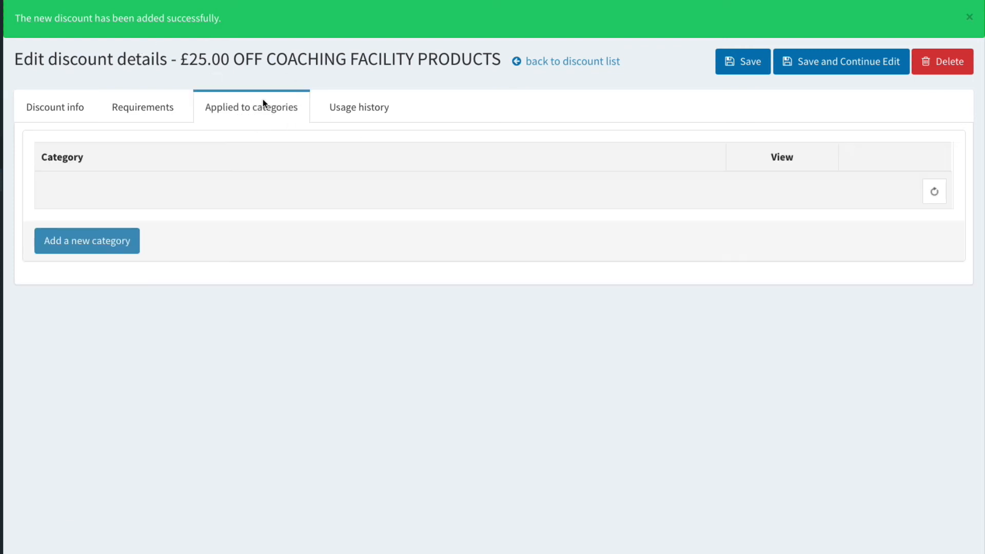
pyautogui.click(108, 242)
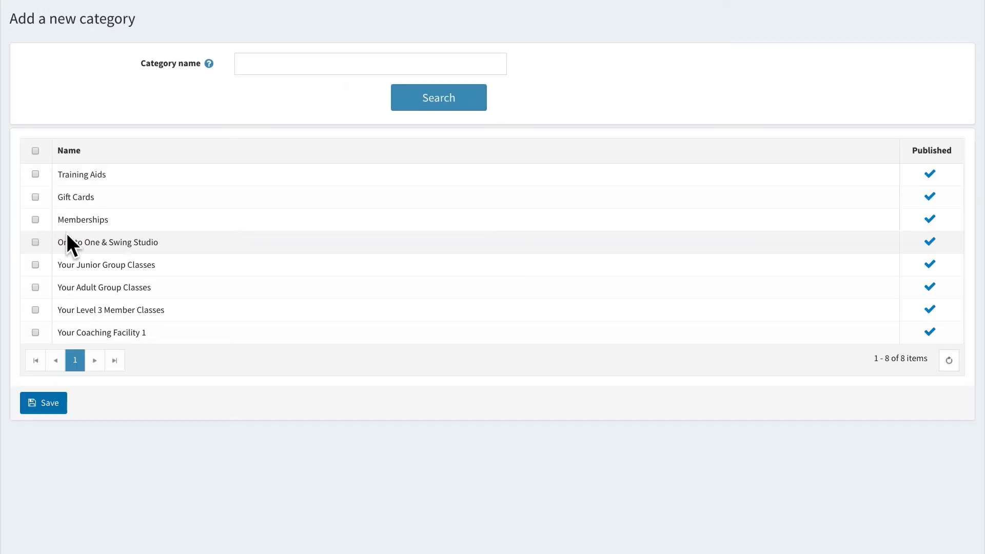
pyautogui.click(35, 333)
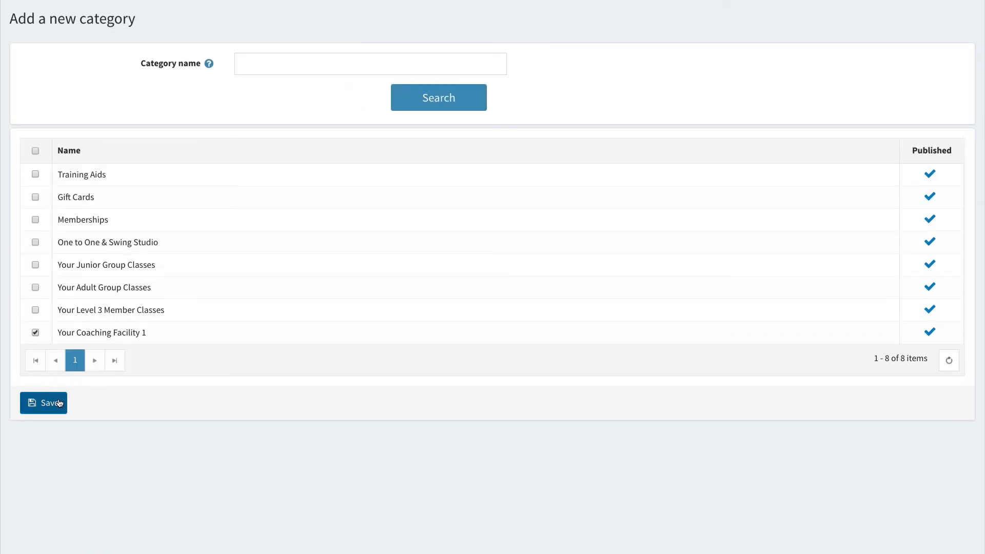
pyautogui.click(57, 404)
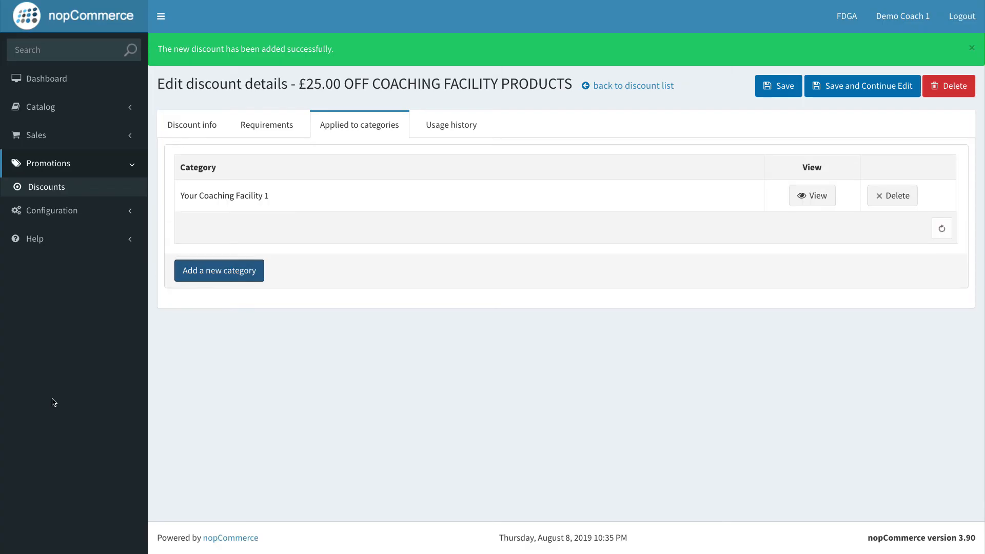
# Step: Save the discount again and select the FACILITYPROMO coupon code on the discount info tab
pyautogui.click(826, 88)
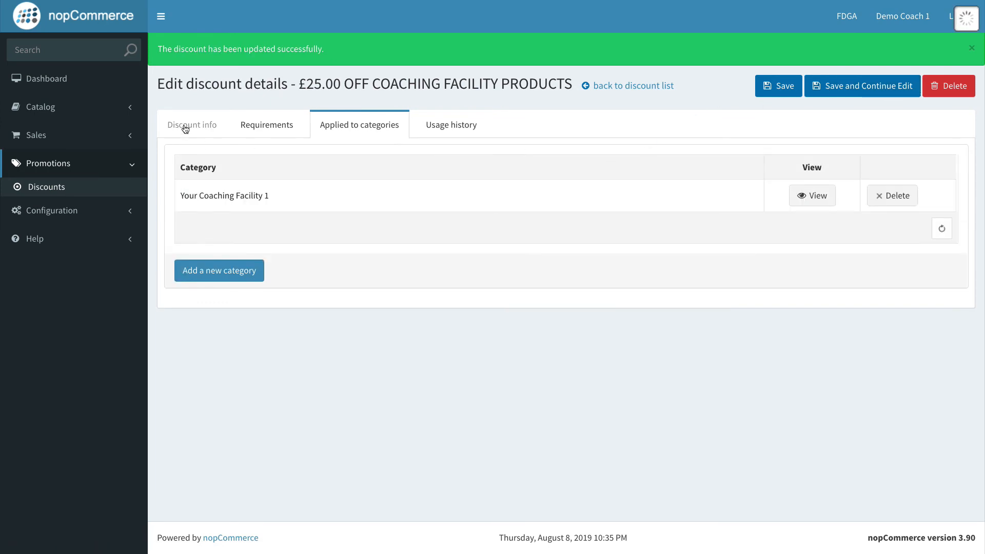
pyautogui.click(185, 126)
pyautogui.doubleClick(428, 304)
pyautogui.press('super+c')
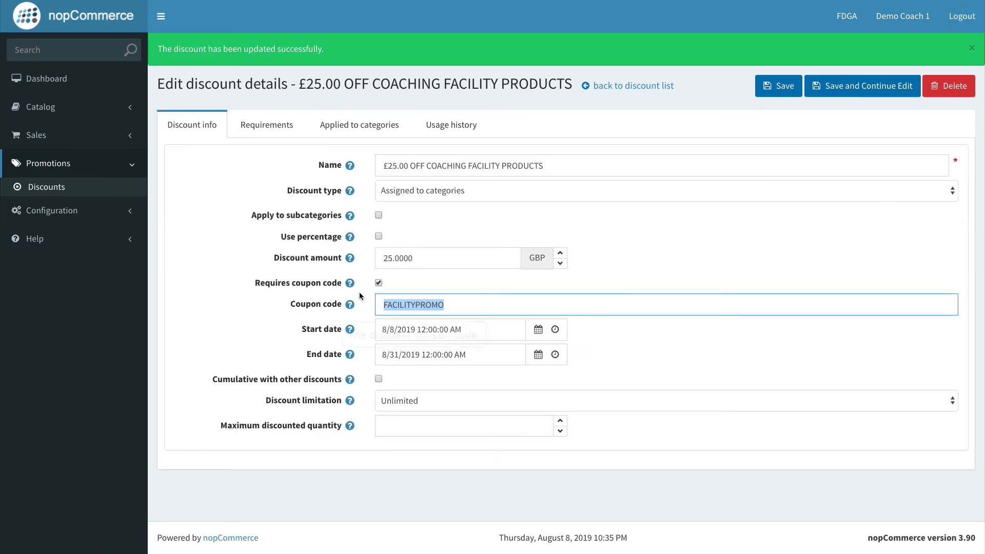
pyautogui.click(712, 273)
# Step: Switch to the storefront shopping cart and remove all items from it
pyautogui.hotkey('ctrl', 'Right')
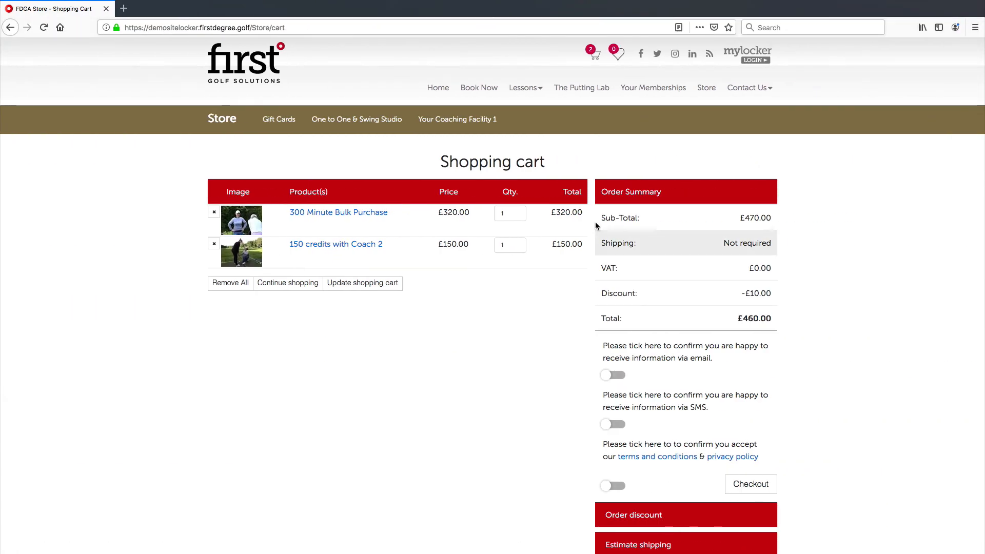
pyautogui.click(230, 284)
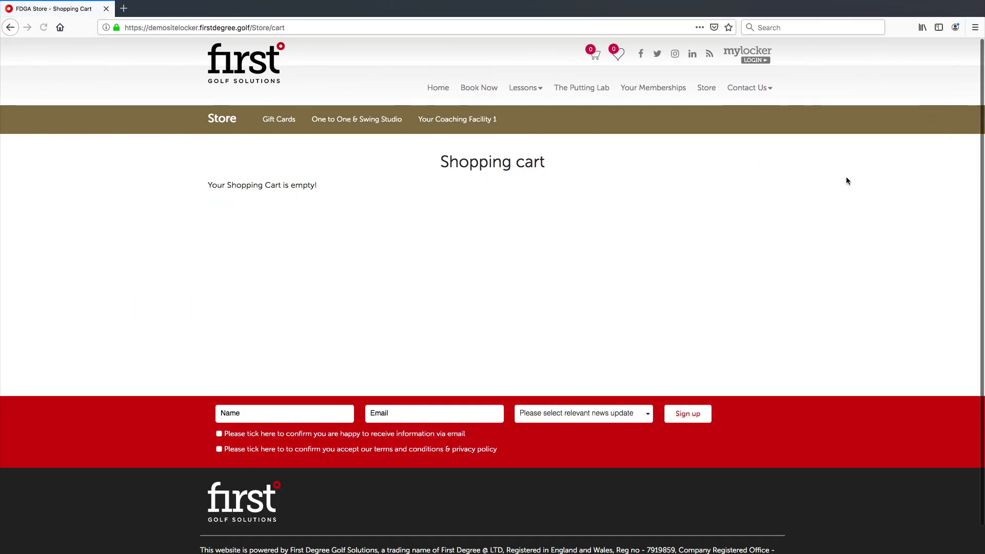
# Step: Open the Your Coaching Facility 1 store category and add 10 x 60 Minute Lessons with Coach Number 2 to the cart
pyautogui.click(223, 122)
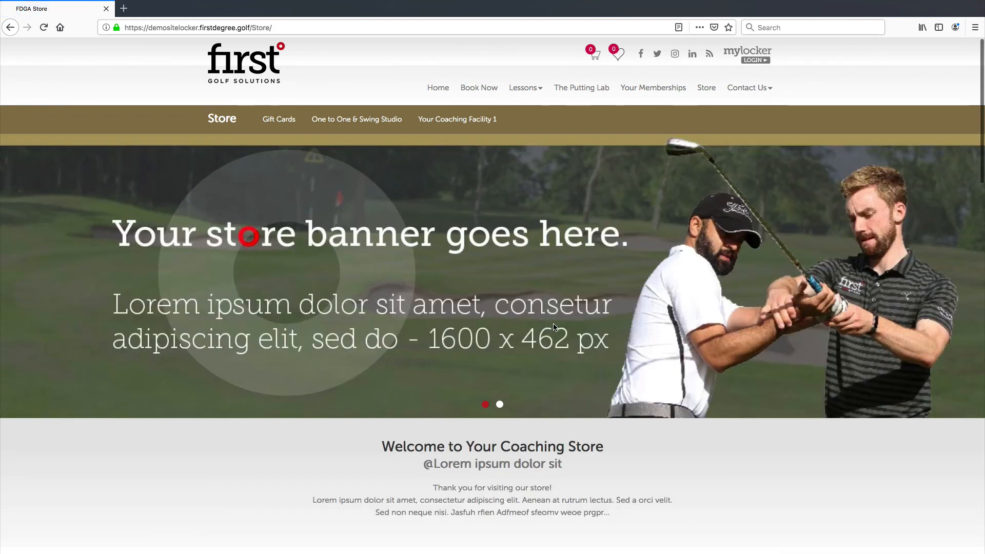
pyautogui.scroll(-2, 555, 326)
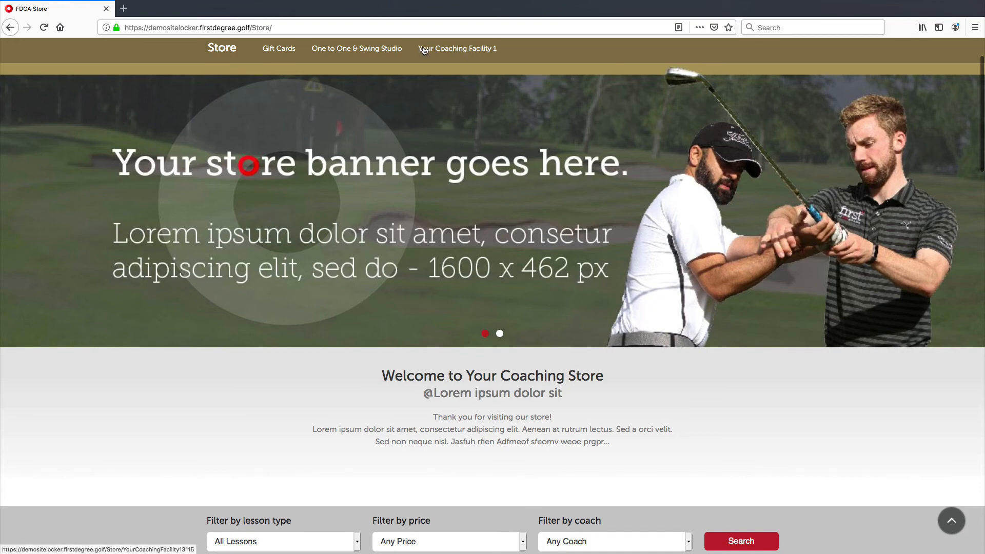
pyautogui.scroll(3, 458, 129)
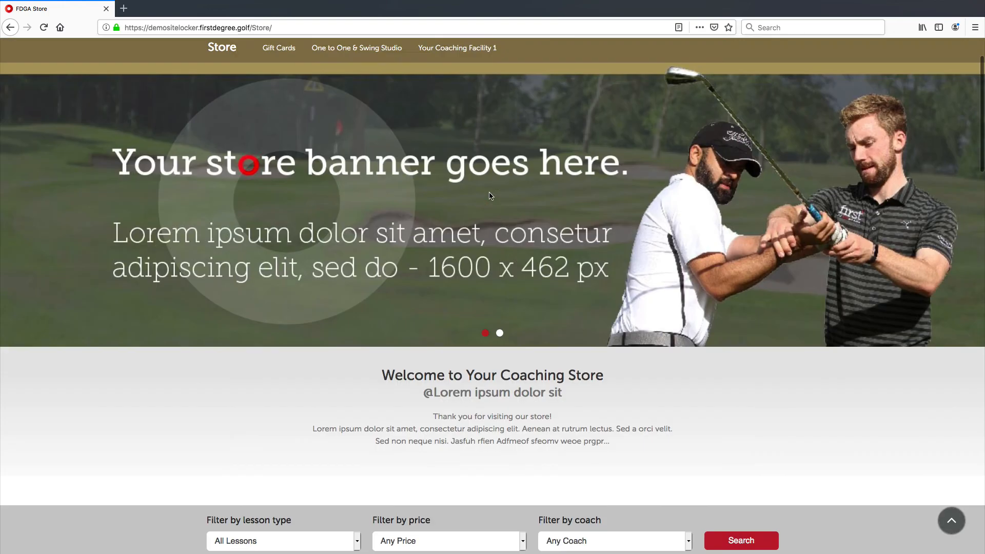
pyautogui.click(458, 119)
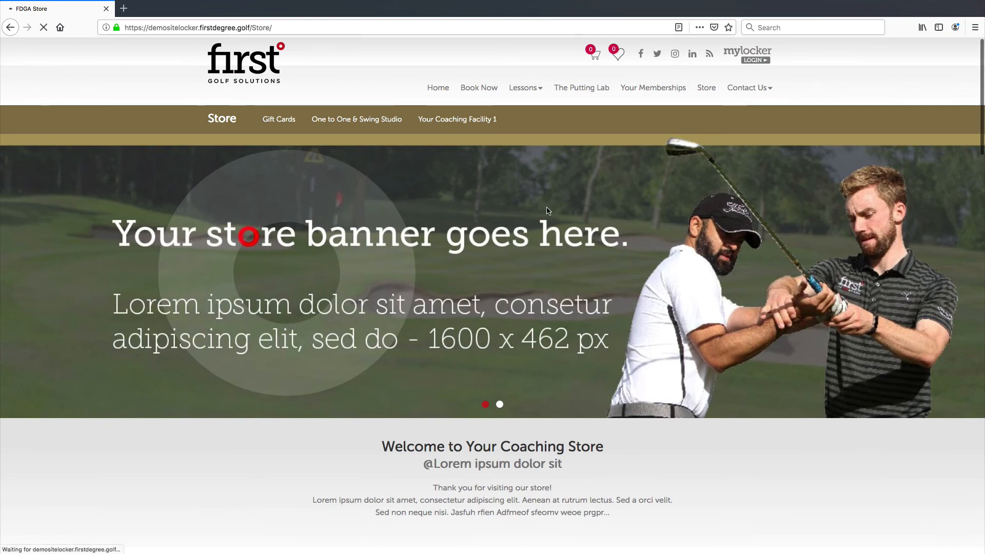
pyautogui.scroll(-5, 549, 207)
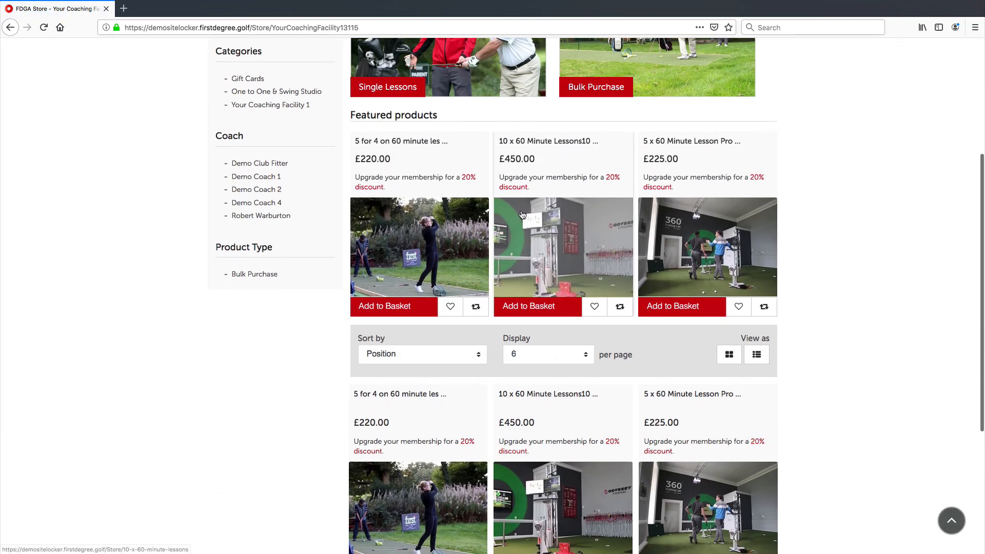
pyautogui.scroll(-4, 522, 214)
pyautogui.click(544, 291)
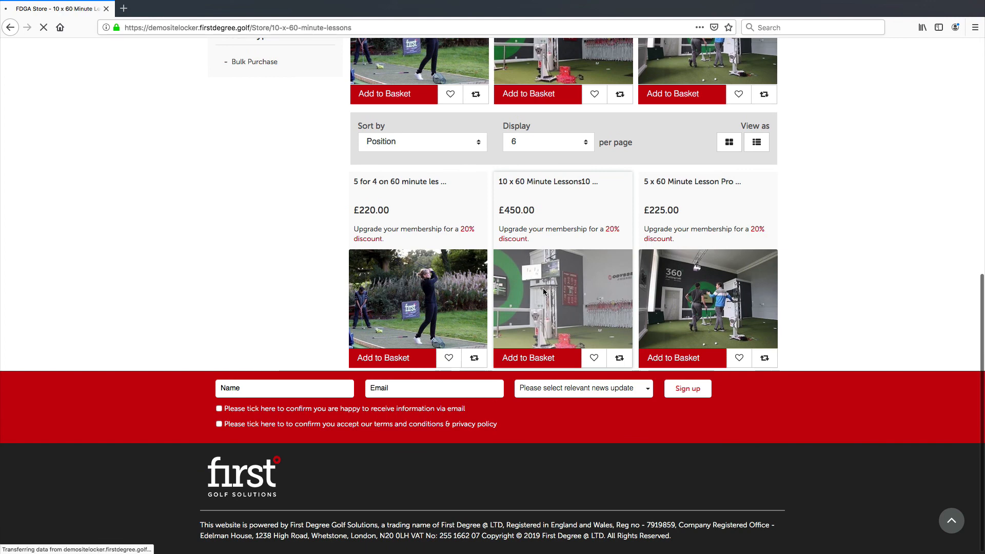
pyautogui.click(239, 293)
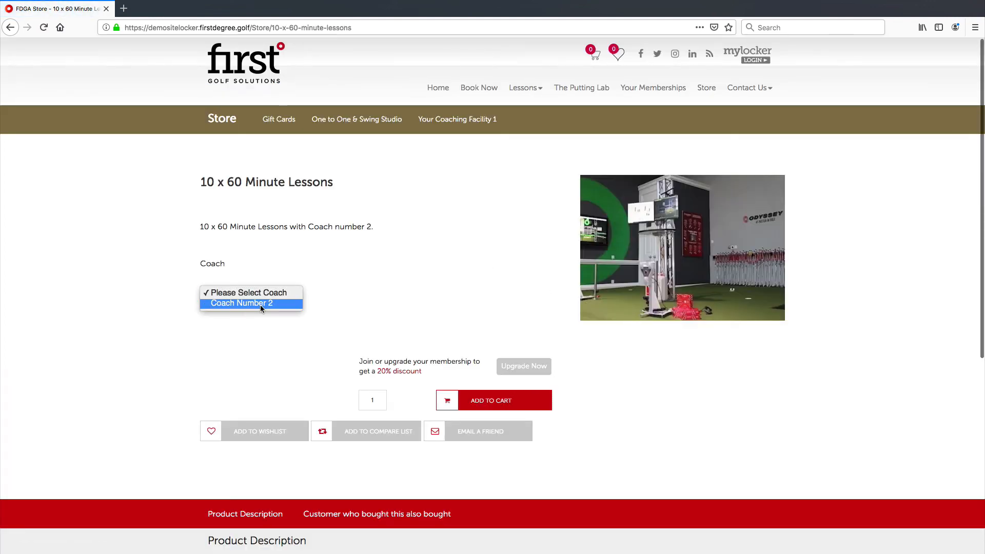
pyautogui.click(260, 304)
pyautogui.click(477, 396)
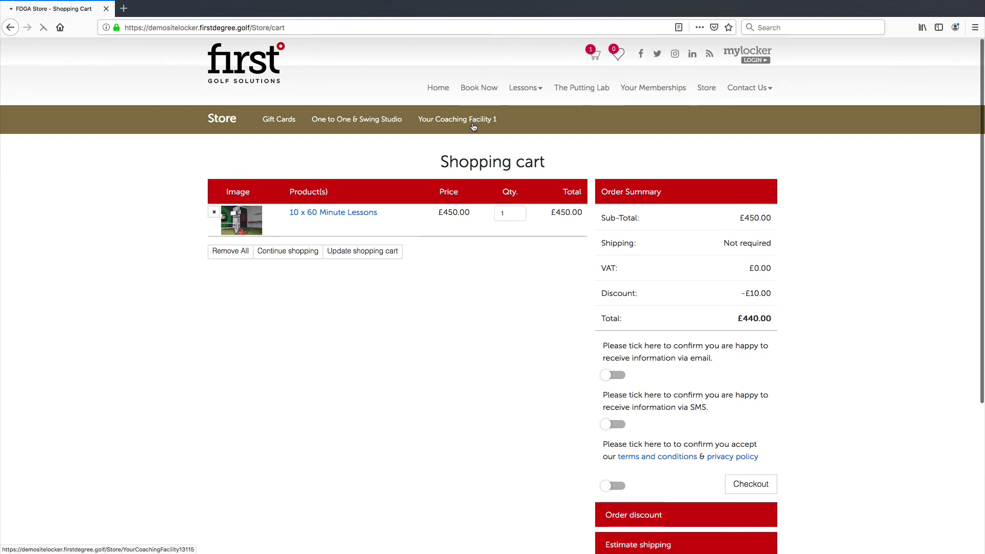
# Step: Return to Your Coaching Facility 1 and add 5 for 4 on 60 minute lessons with a selected coach to the cart
pyautogui.scroll(-5, 561, 339)
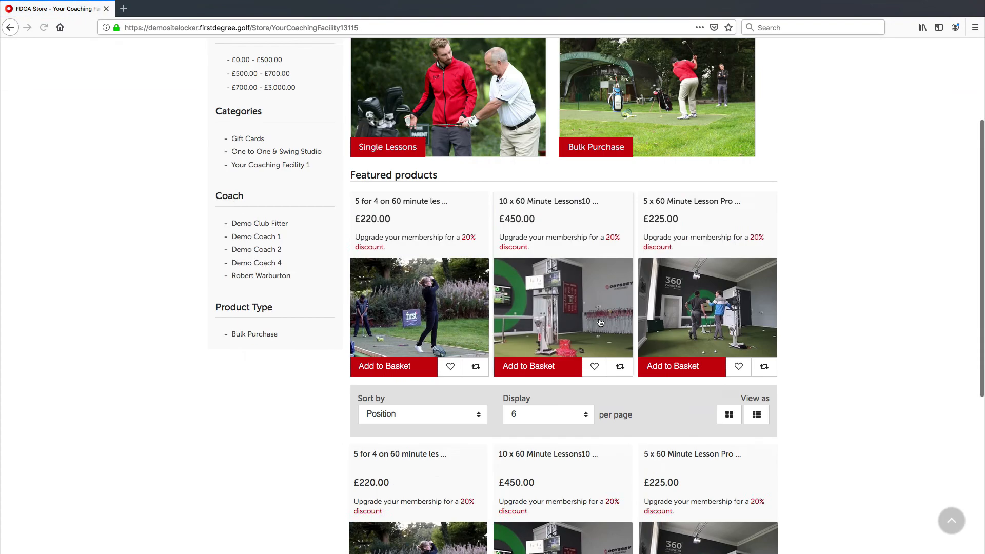
pyautogui.scroll(-3, 561, 339)
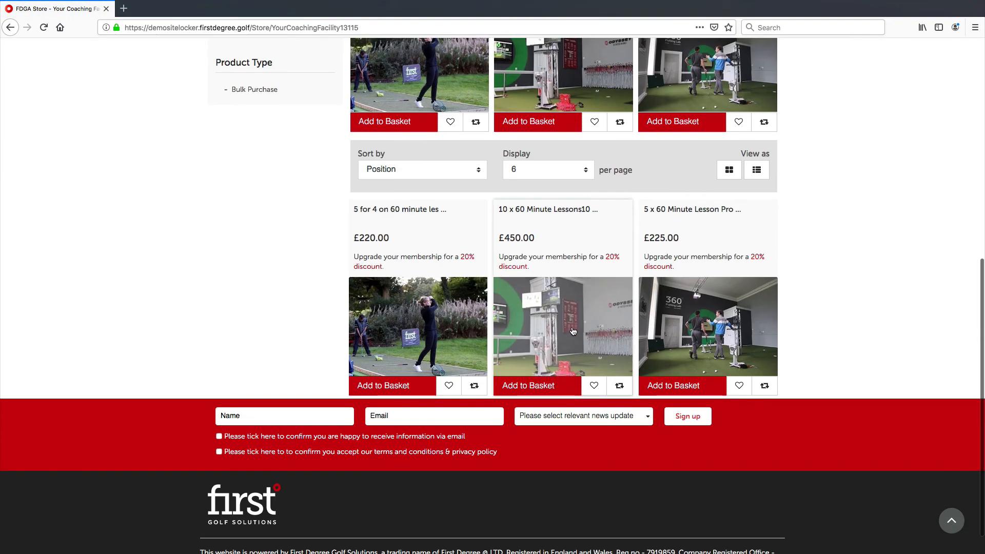
pyautogui.click(488, 327)
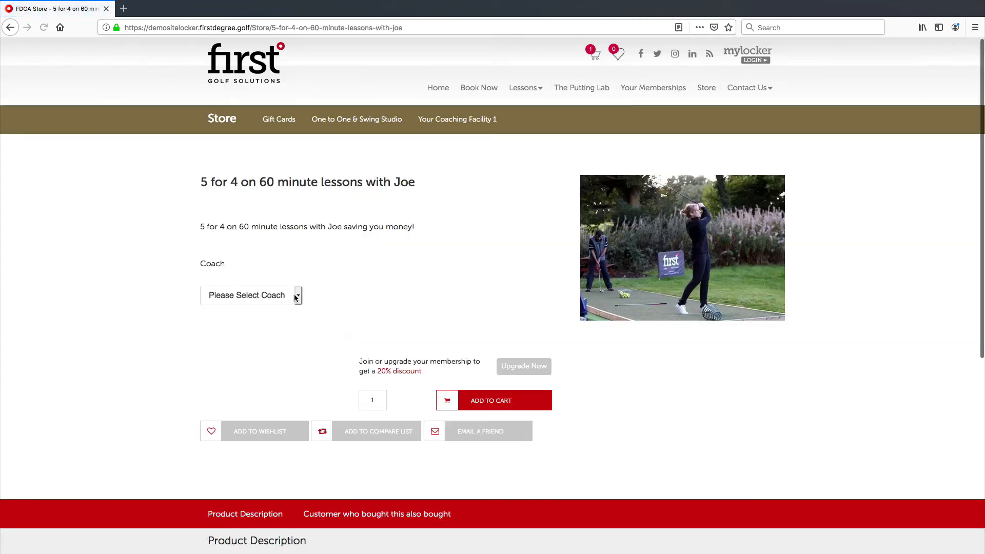
pyautogui.click(280, 302)
pyautogui.click(277, 302)
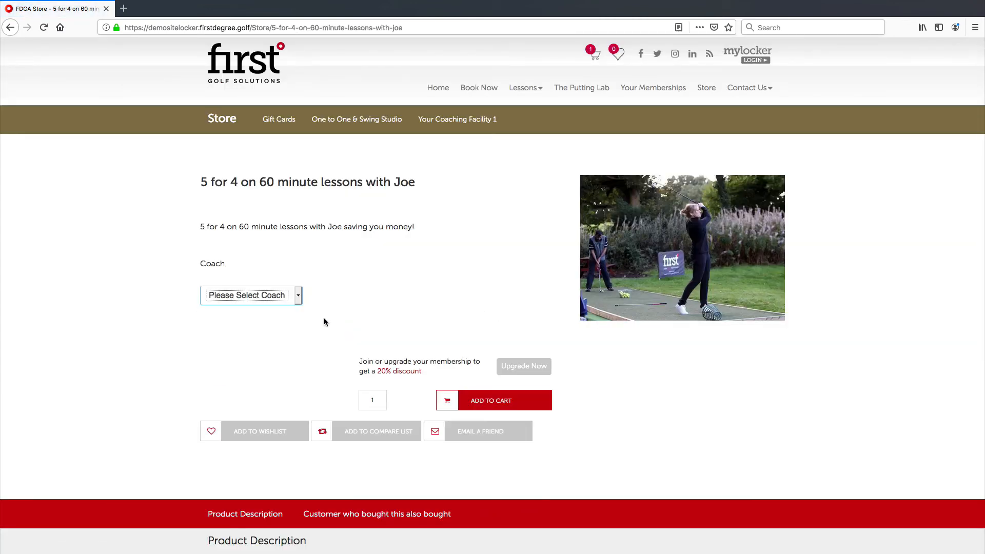
pyautogui.click(484, 400)
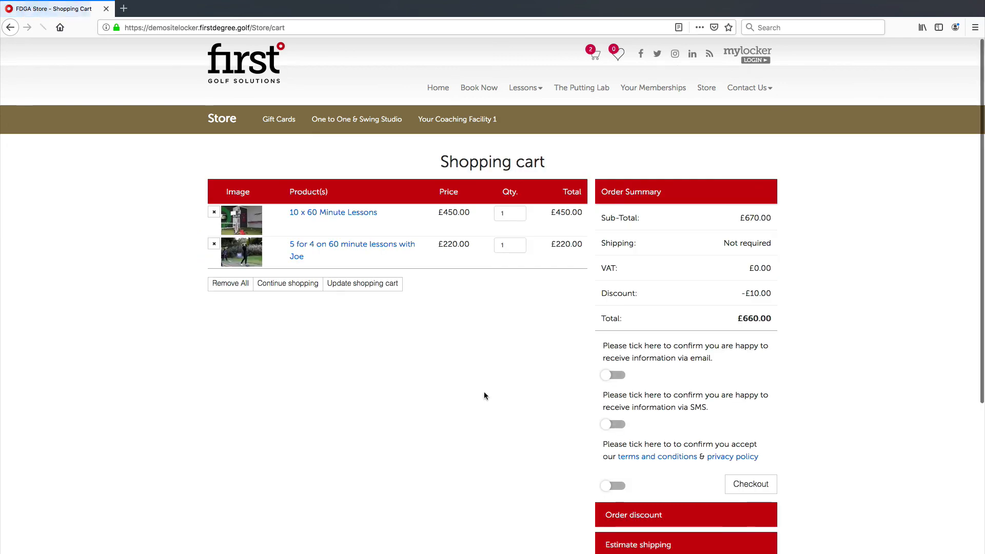
# Step: Remove the previously entered £10OFF coupon from the cart's order discount section
pyautogui.scroll(-3, 492, 348)
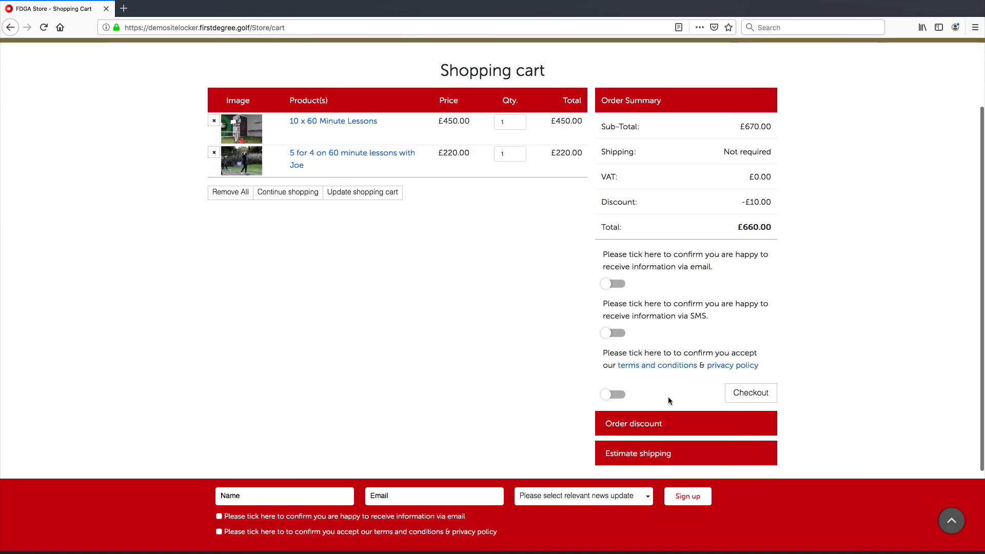
pyautogui.click(667, 435)
pyautogui.scroll(-5, 660, 462)
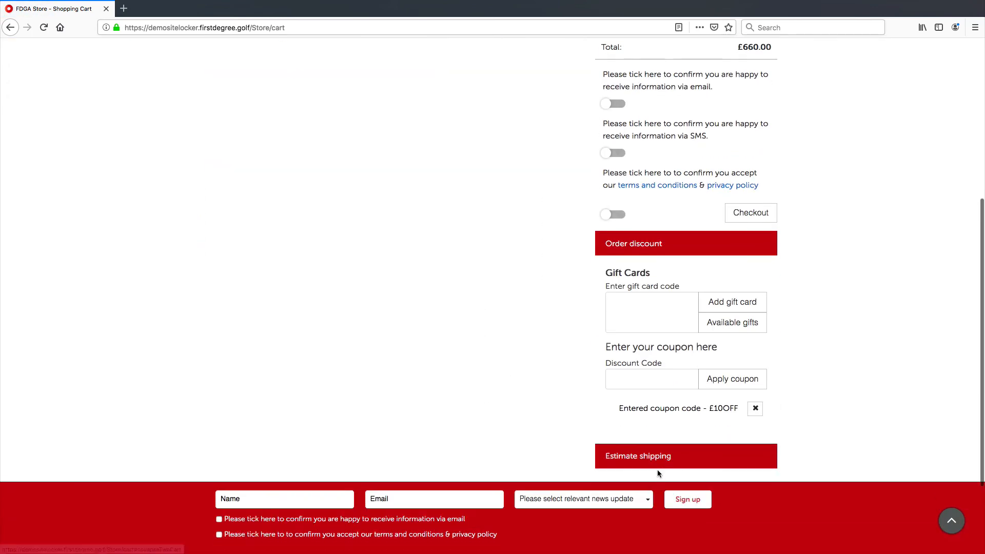
pyautogui.click(756, 408)
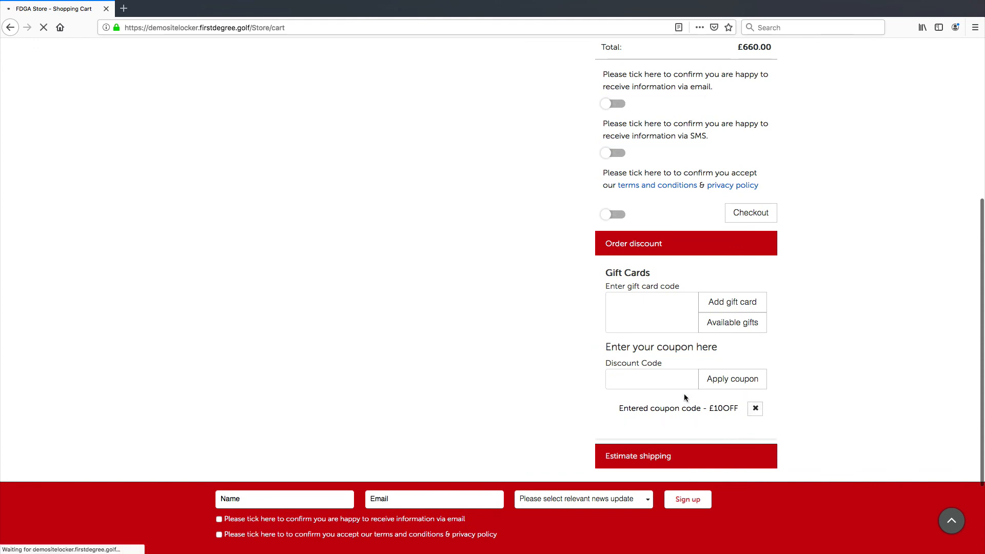
# Step: Paste the FACILITYPROMO coupon code into the cart's discount code field and apply it
pyautogui.scroll(-3, 661, 434)
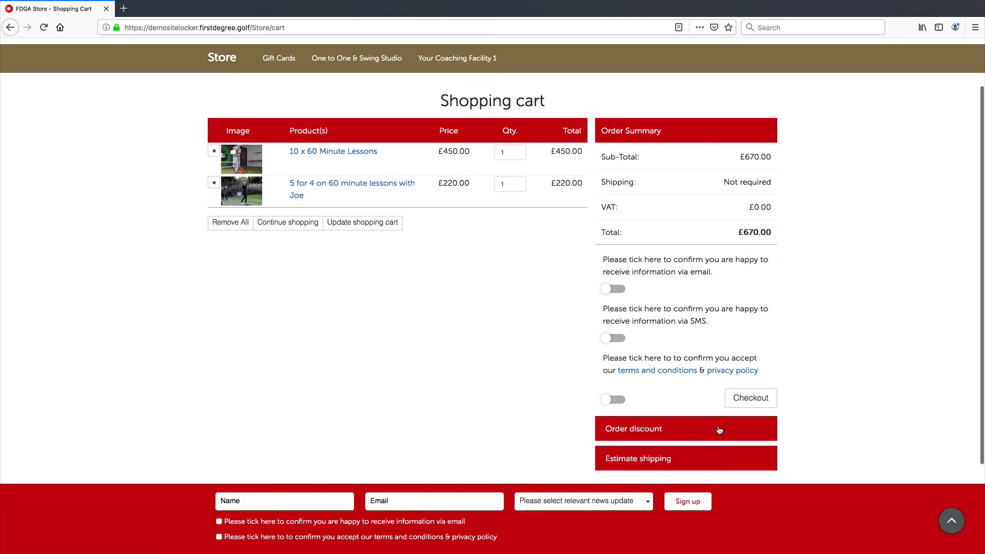
pyautogui.scroll(-3, 624, 470)
pyautogui.click(637, 472)
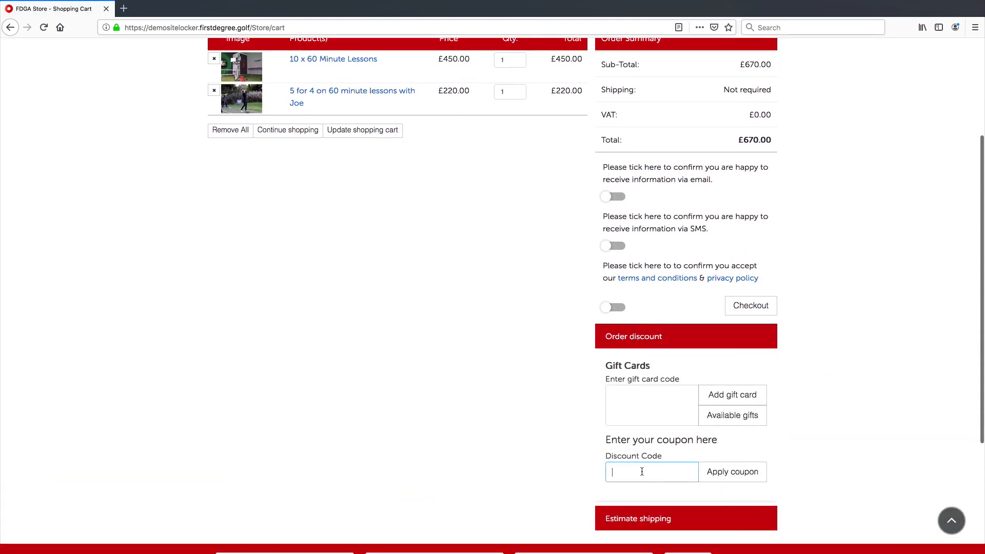
pyautogui.press('super+v')
pyautogui.click(733, 472)
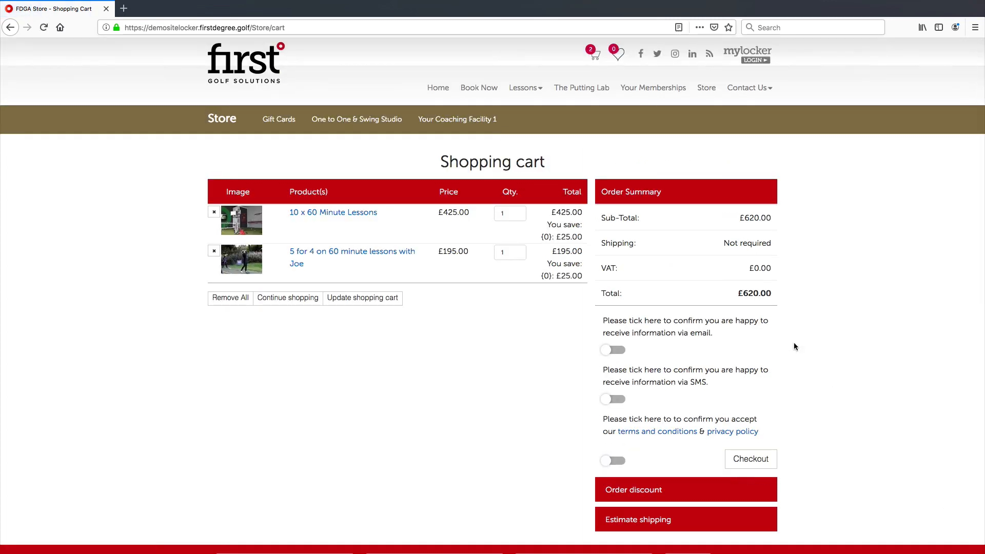
# Step: Examine the savings shown under each coaching facility item's total in the cart
pyautogui.scroll(-1, 582, 331)
pyautogui.moveTo(555, 203); pyautogui.dragTo(587, 204)
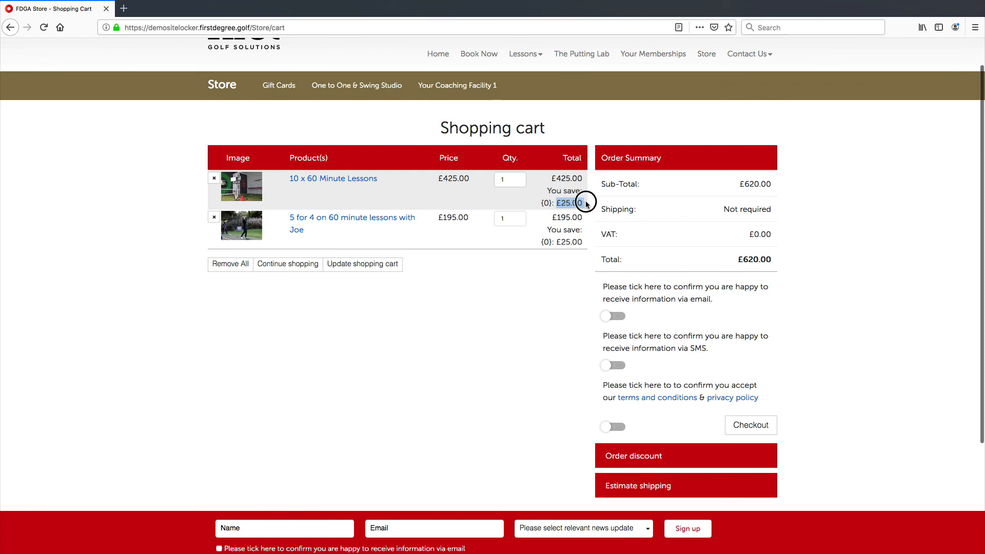
pyautogui.click(565, 191)
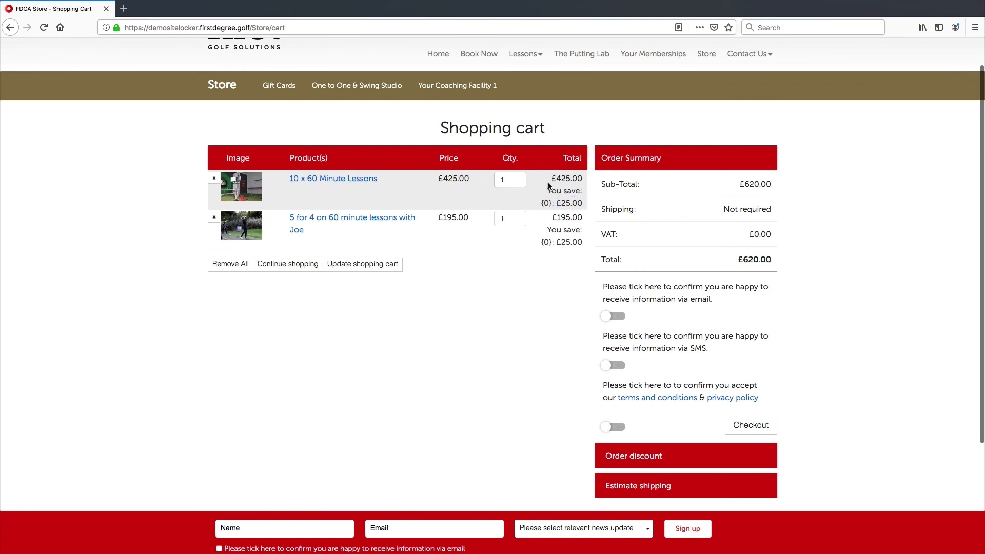
pyautogui.moveTo(557, 229); pyautogui.dragTo(561, 218)
pyautogui.click(564, 203)
pyautogui.click(566, 198)
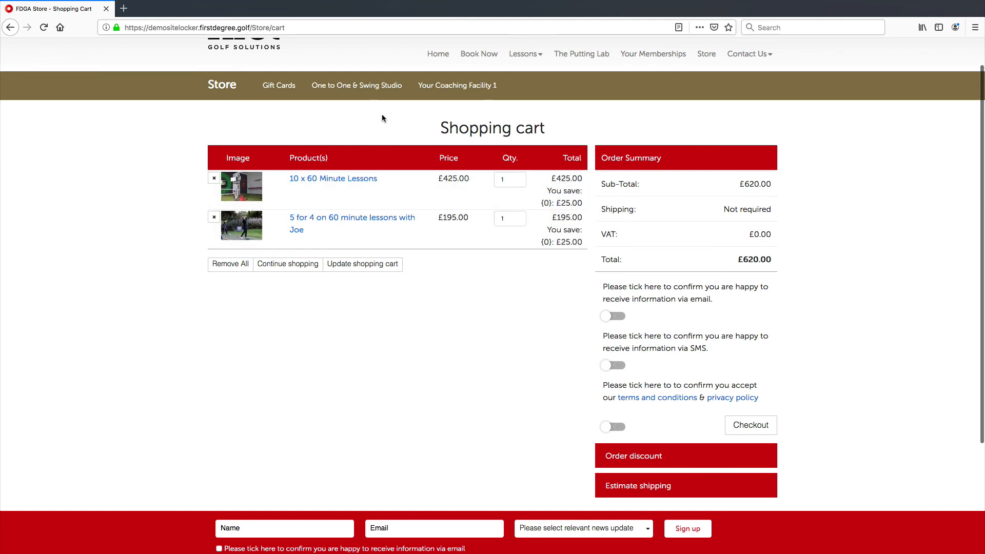
# Step: Open the One to One & Swing Studio category and add 150 Credits with Joe, coach Joe Bloggs, to the cart
pyautogui.click(385, 91)
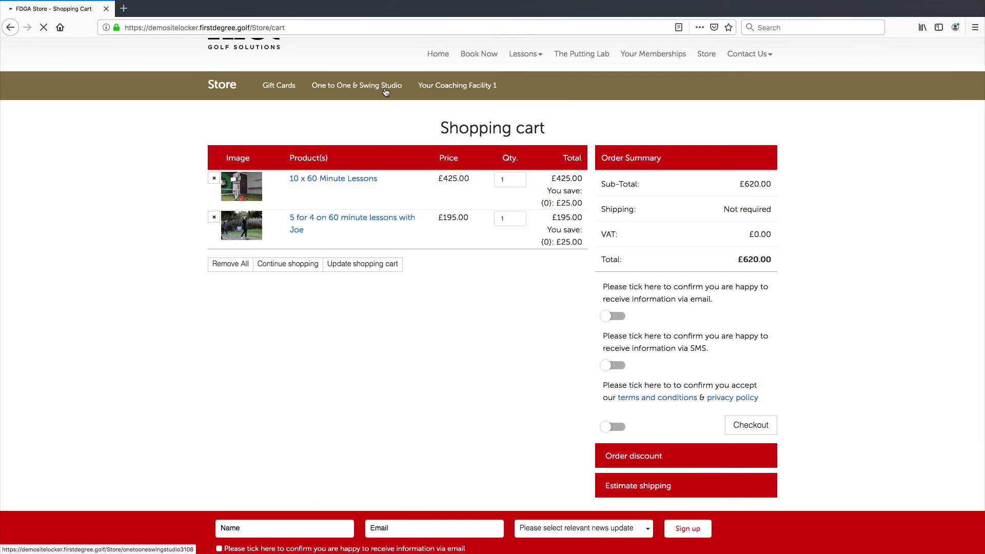
pyautogui.scroll(-5, 447, 292)
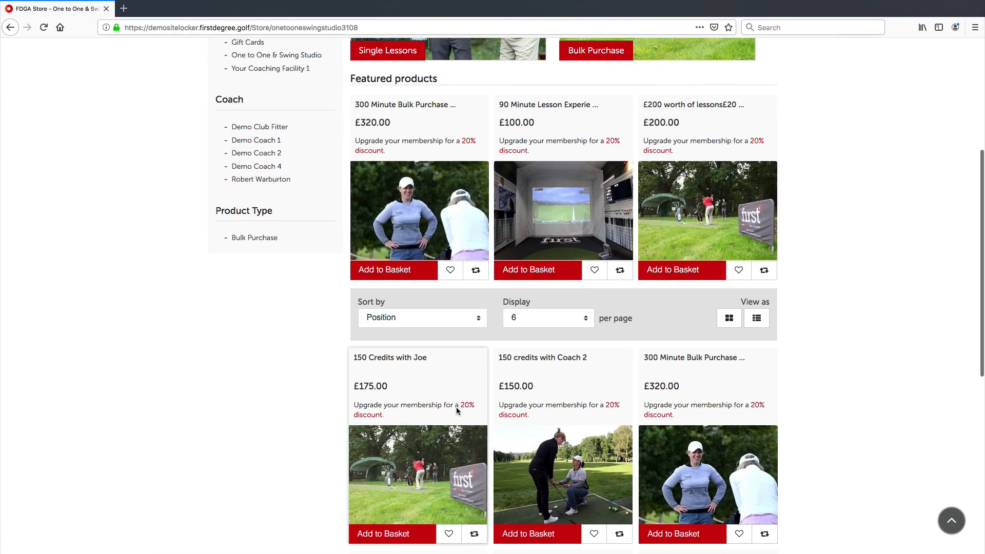
pyautogui.click(419, 457)
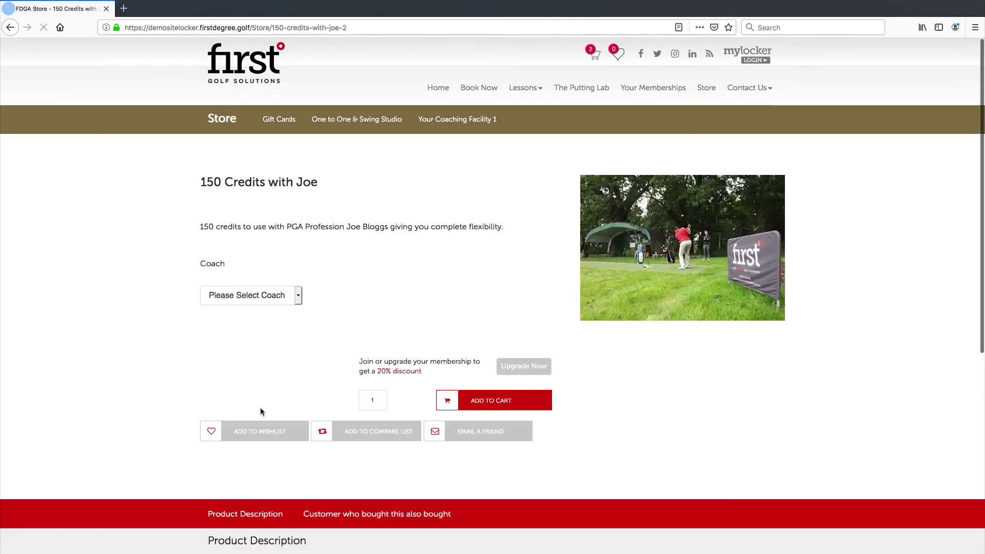
pyautogui.click(254, 296)
pyautogui.click(250, 304)
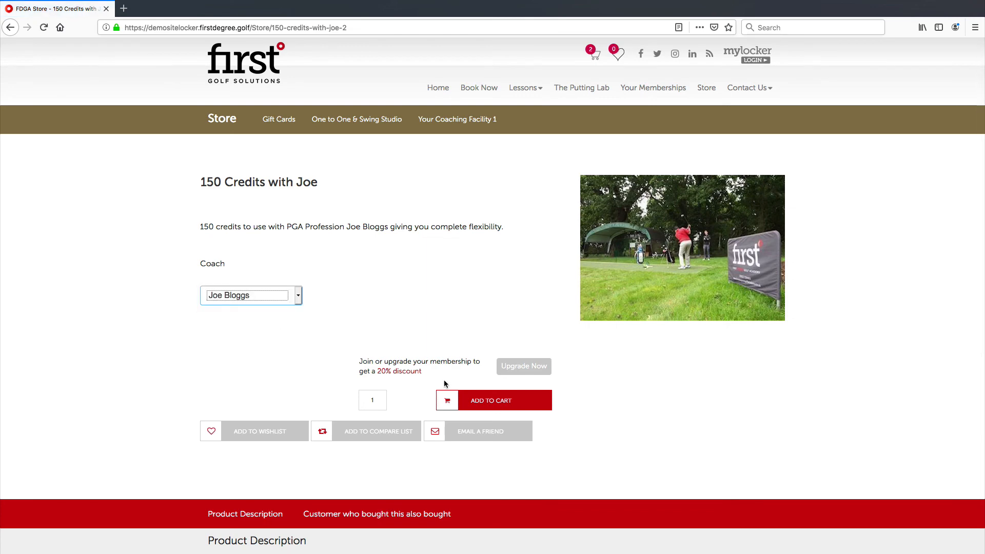
pyautogui.click(483, 400)
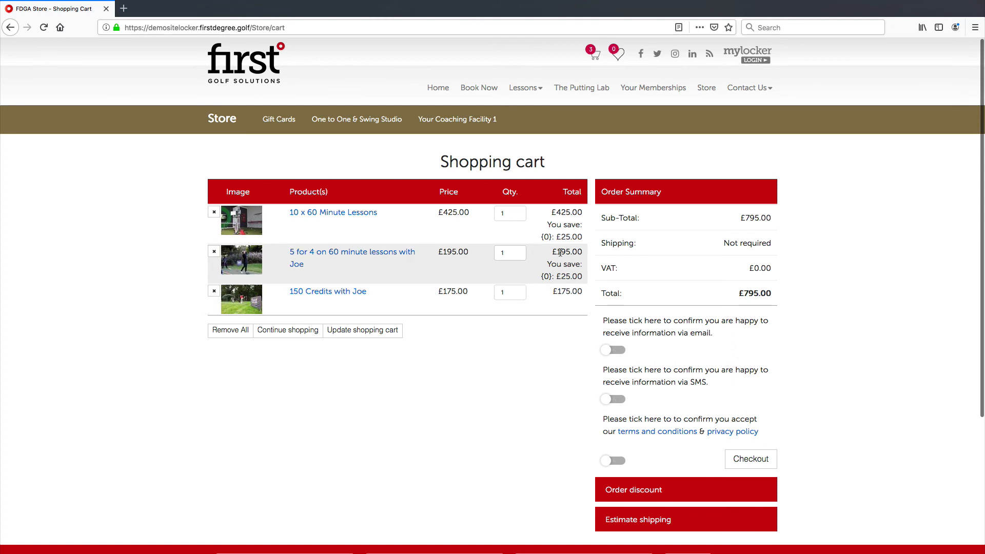
# Step: Compare the totals of the discounted lesson items with the 150 Credits with Joe item in the cart
pyautogui.click(569, 222)
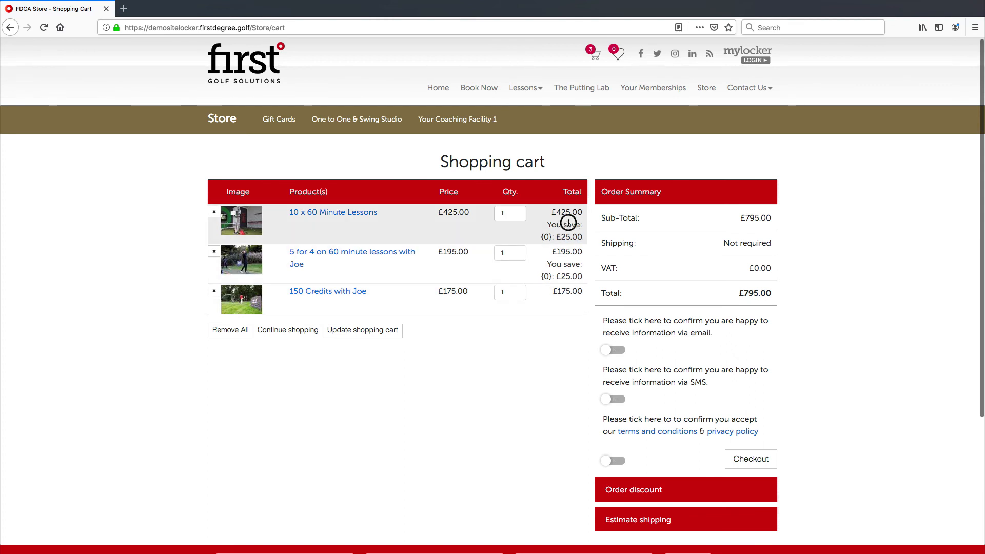
pyautogui.moveTo(570, 253); pyautogui.dragTo(566, 252)
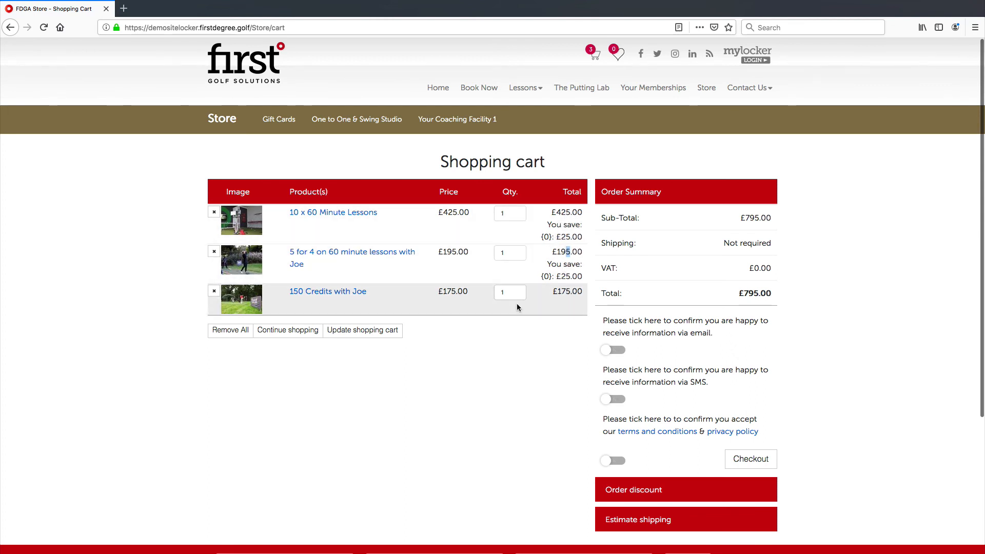
pyautogui.click(563, 292)
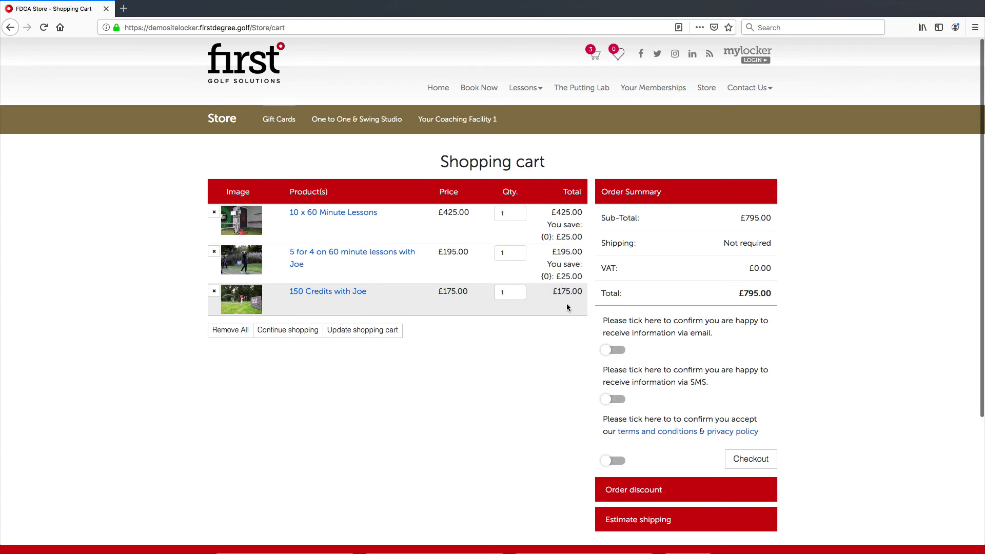
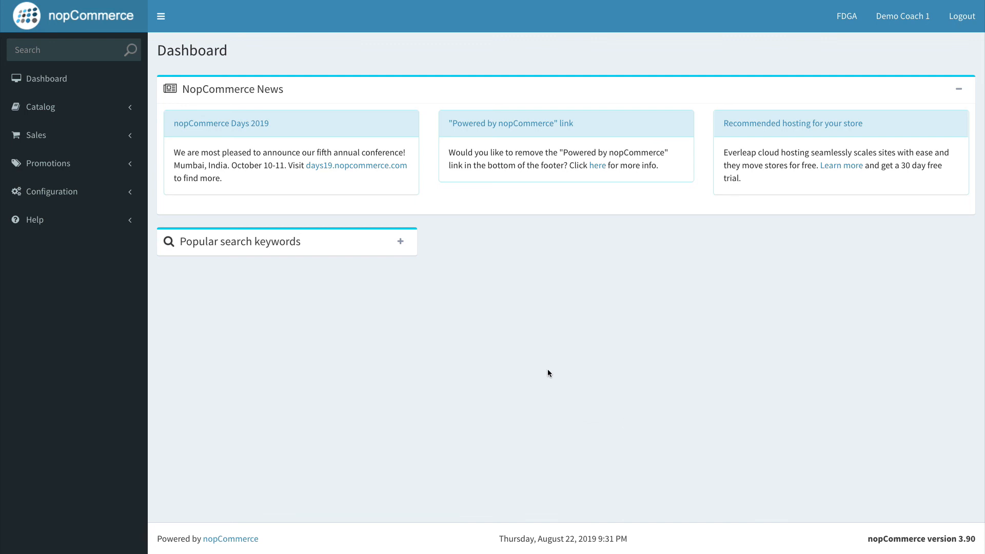
# Step: Start a new discount and name it £10 OFF WITH JOE
pyautogui.click(74, 171)
pyautogui.click(59, 189)
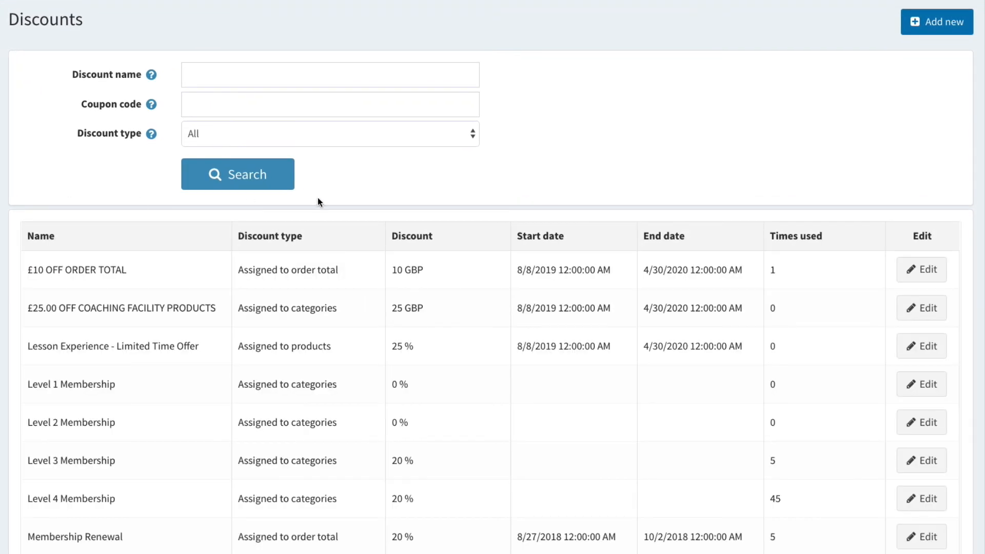
pyautogui.click(932, 23)
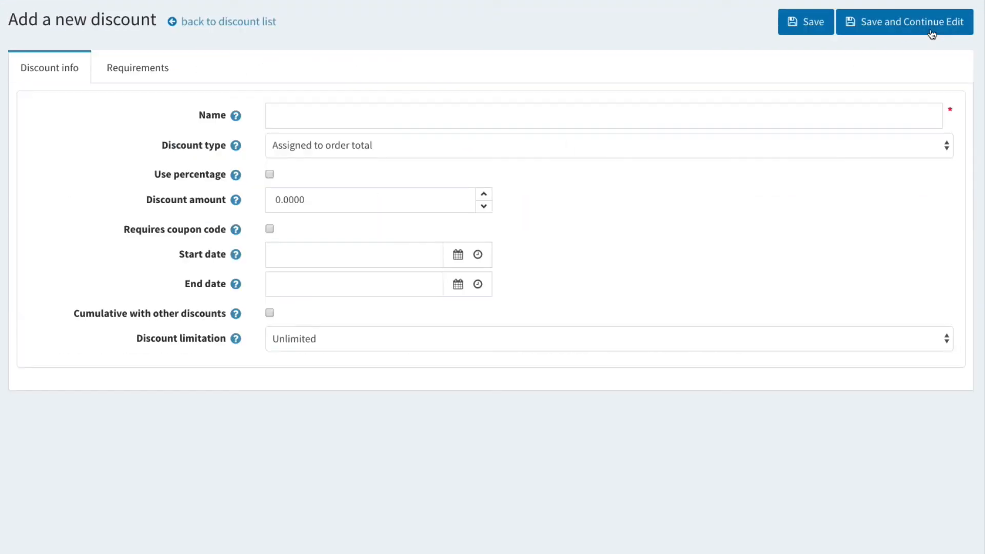
pyautogui.click(284, 112)
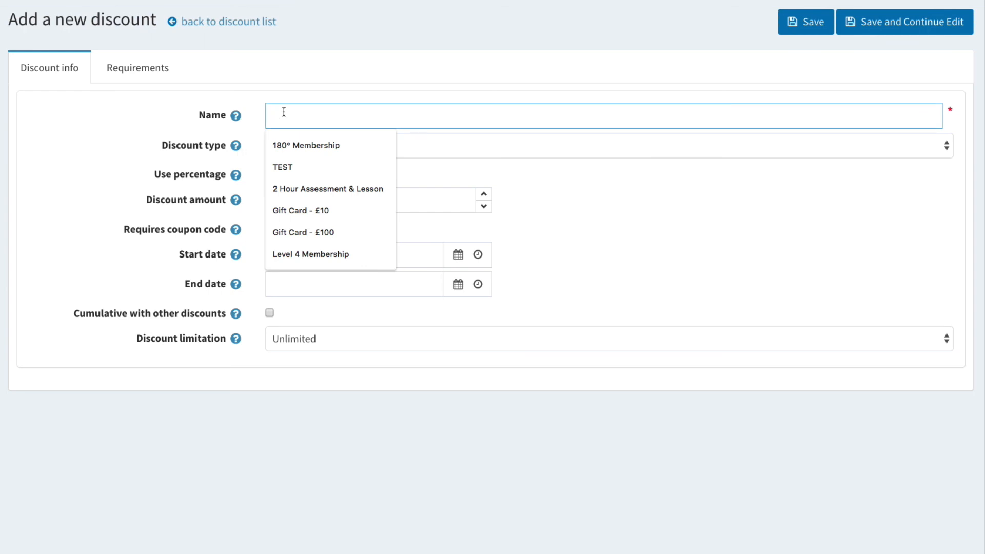
pyautogui.write('£10 OFF ')
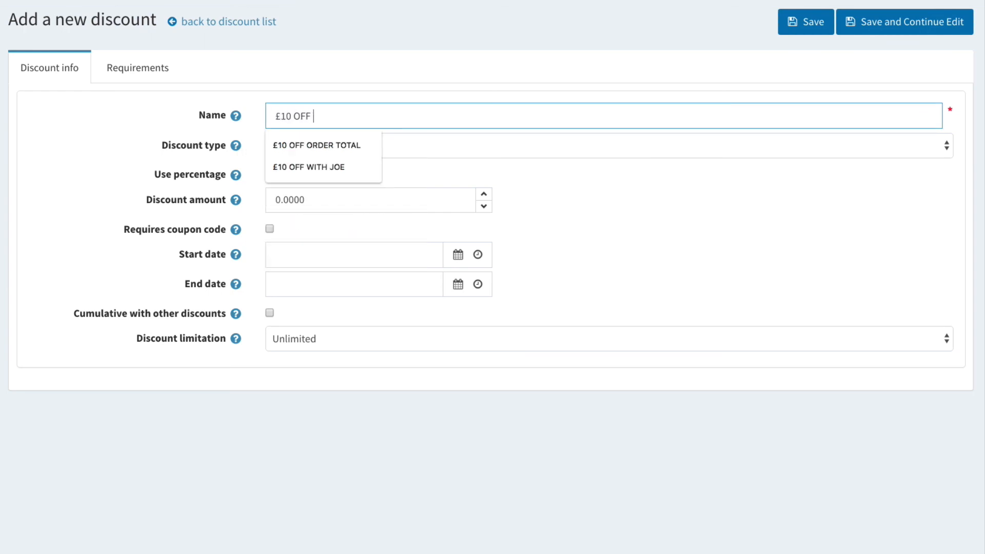
pyautogui.write('WITH JOE')
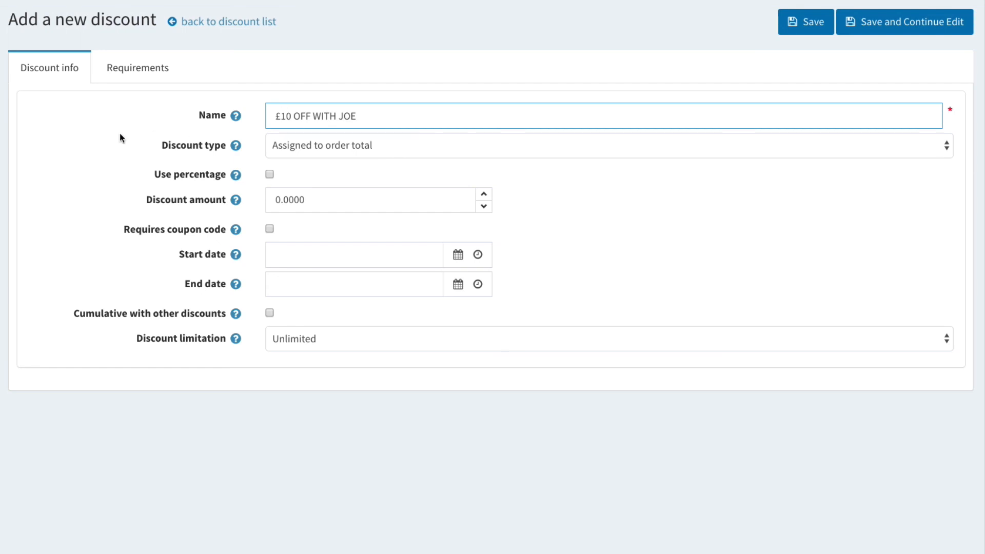
# Step: Set the discount type to Assigned to manufacturers and the discount amount to 10
pyautogui.click(347, 138)
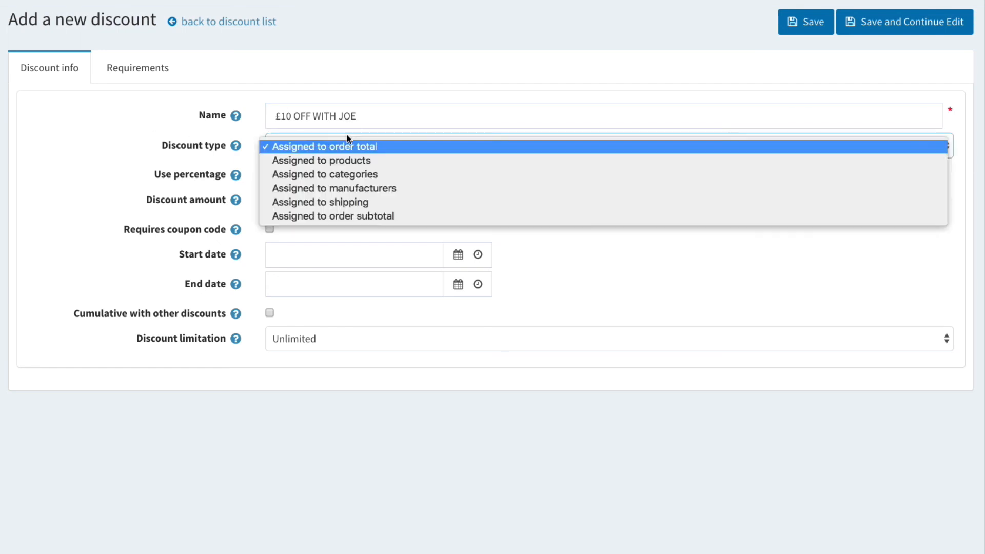
pyautogui.click(359, 189)
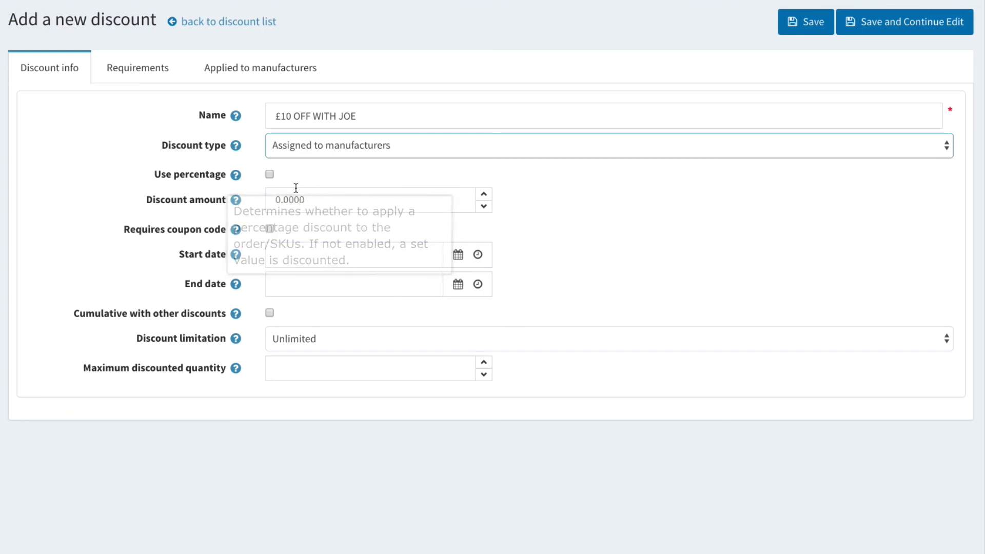
pyautogui.moveTo(233, 181)
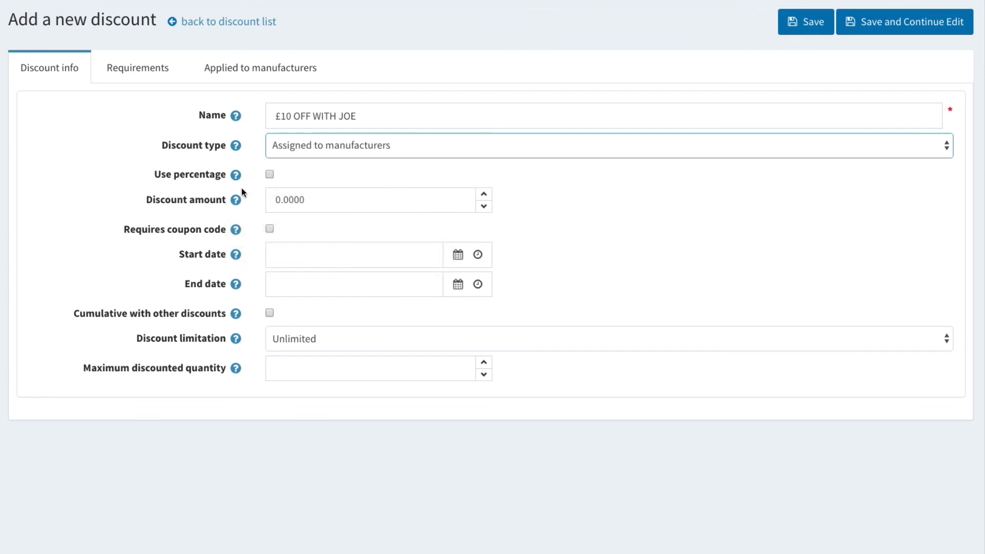
pyautogui.click(281, 198)
pyautogui.write('10')
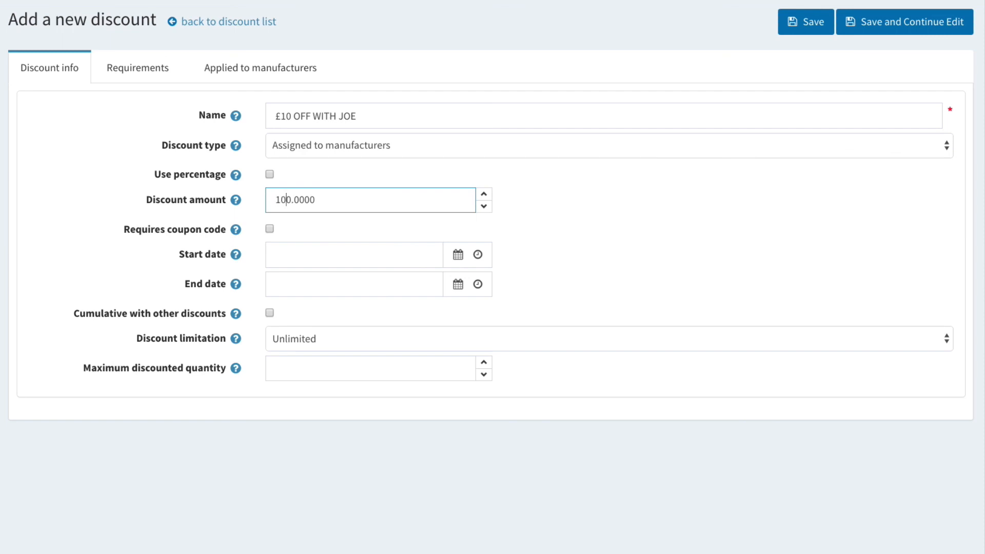
pyautogui.press('BackSpace')
# Step: Require a coupon code, enter £10OFFJOE as the code, and copy it
pyautogui.click(269, 229)
pyautogui.click(372, 262)
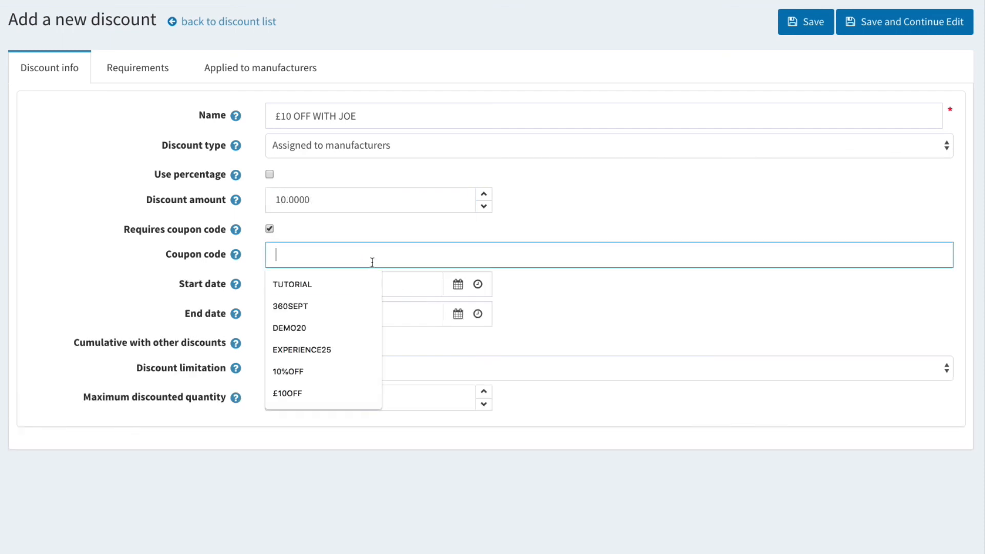
pyautogui.write('£10')
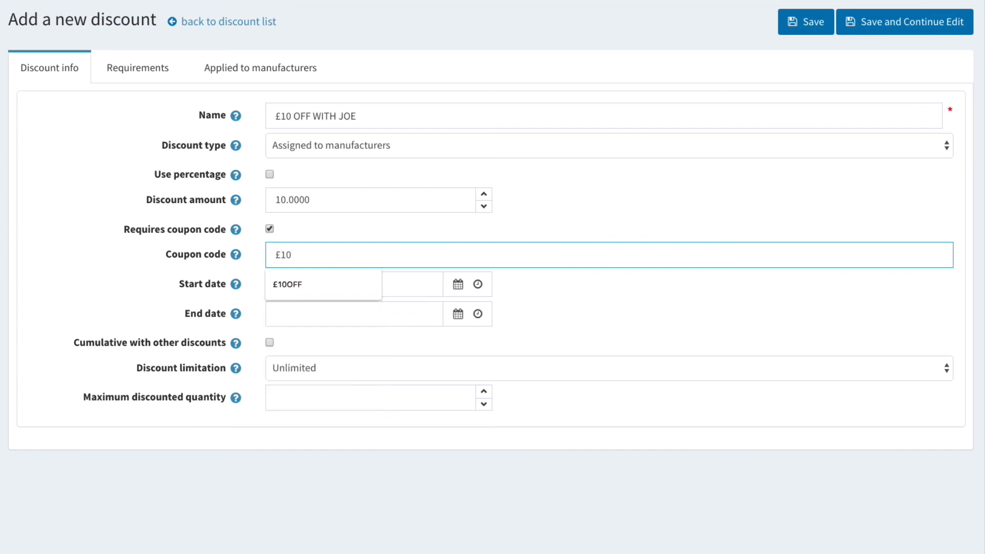
pyautogui.write('OFFJOE')
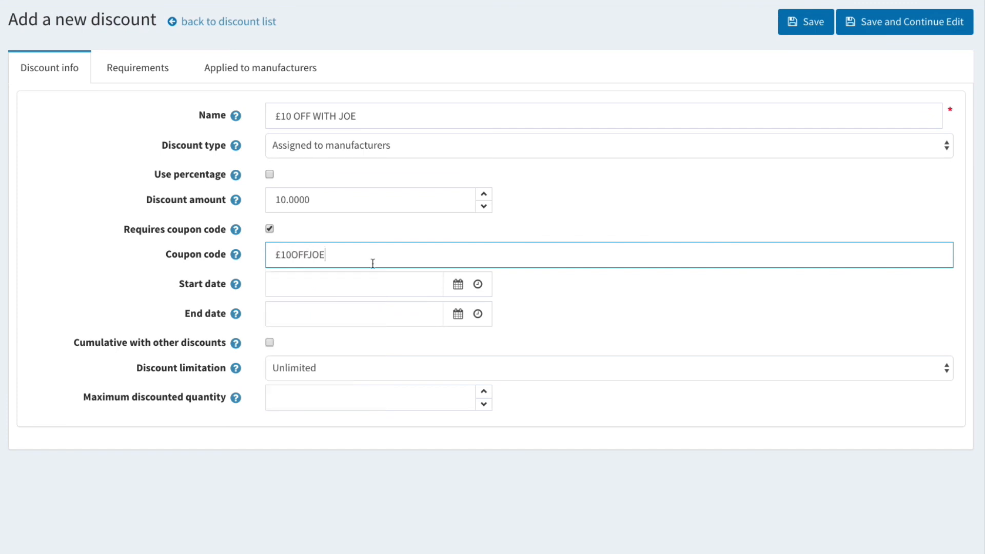
pyautogui.moveTo(371, 254); pyautogui.dragTo(193, 254)
pyautogui.press('super+c')
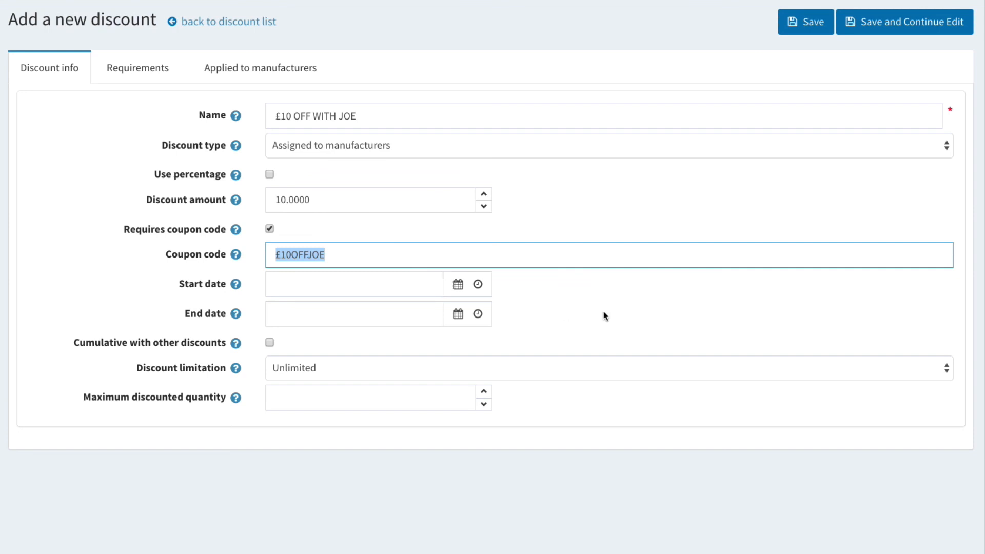
pyautogui.click(628, 313)
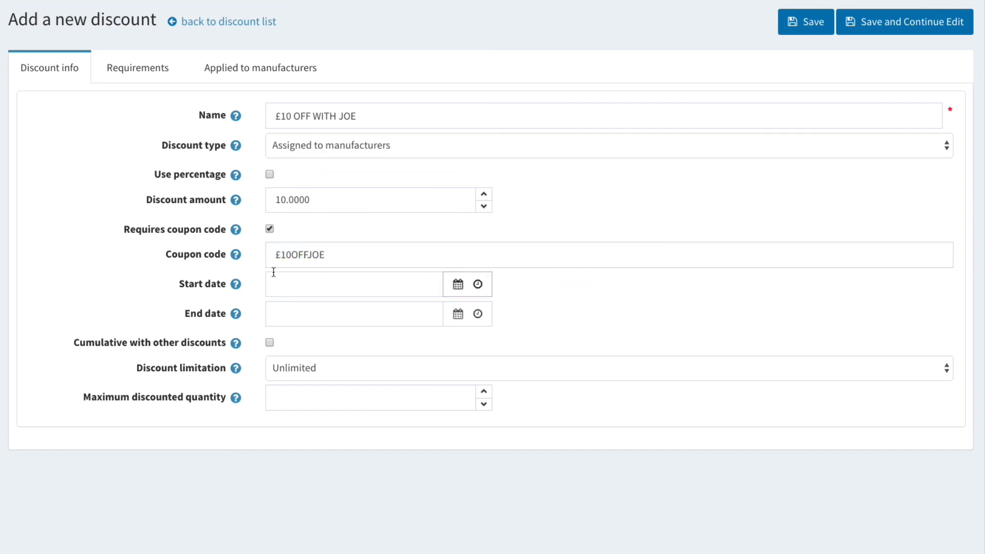
# Step: Set the discount's start date to 8/22/2019 and end date to 8/29/2019
pyautogui.click(457, 285)
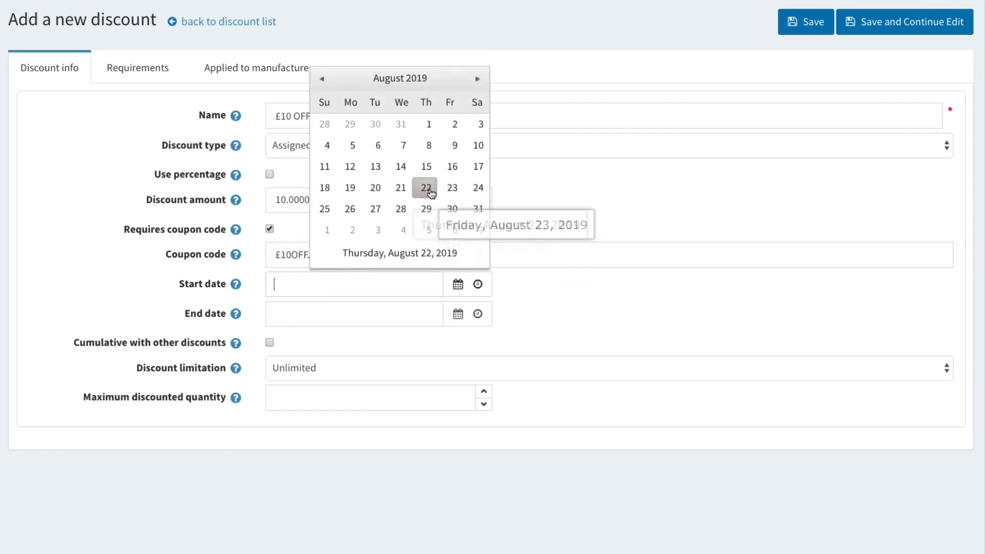
pyautogui.click(425, 186)
pyautogui.click(452, 306)
pyautogui.click(425, 238)
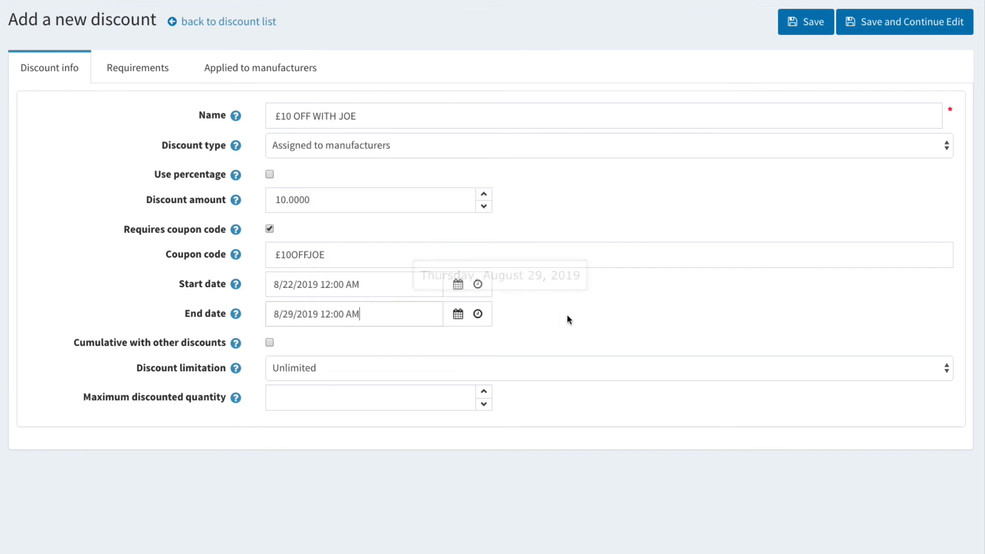
# Step: Limit the discount to N times per customer and save it
pyautogui.click(331, 371)
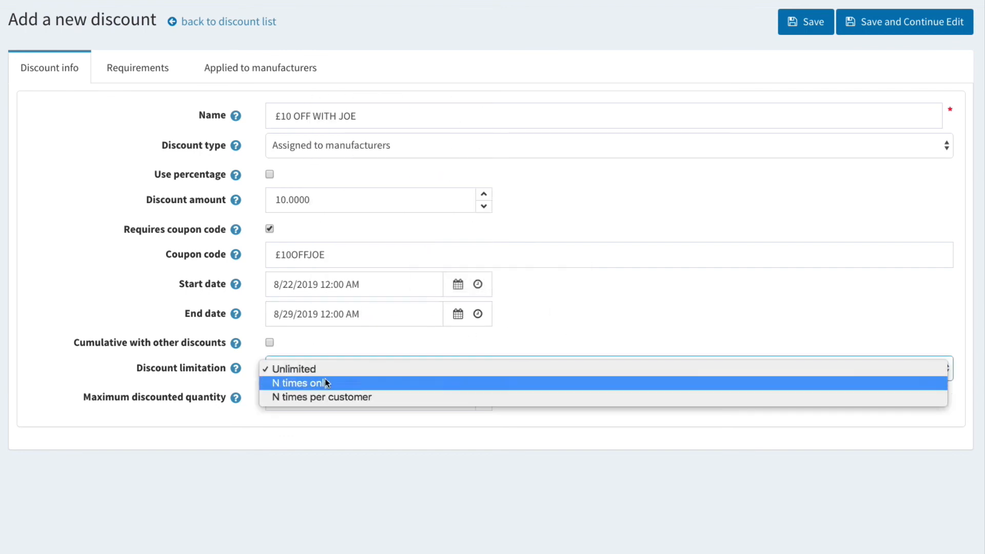
pyautogui.click(284, 389)
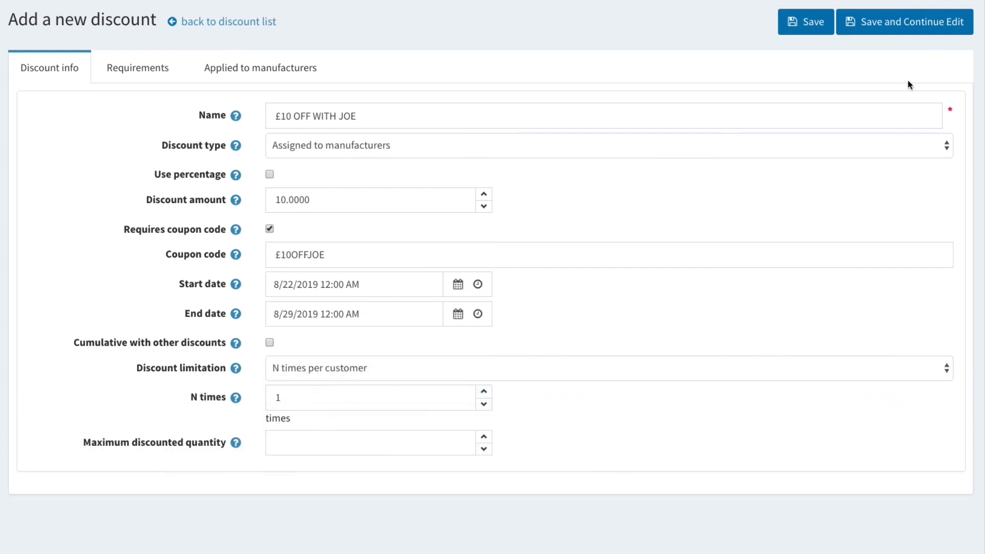
pyautogui.click(909, 36)
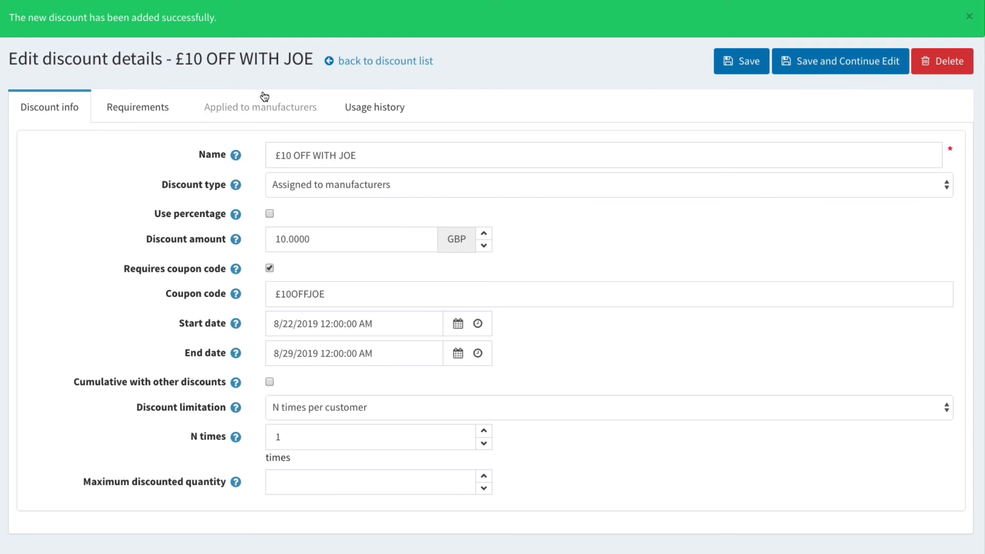
# Step: Apply the discount to the manufacturer Joe Bloggs and save
pyautogui.click(271, 111)
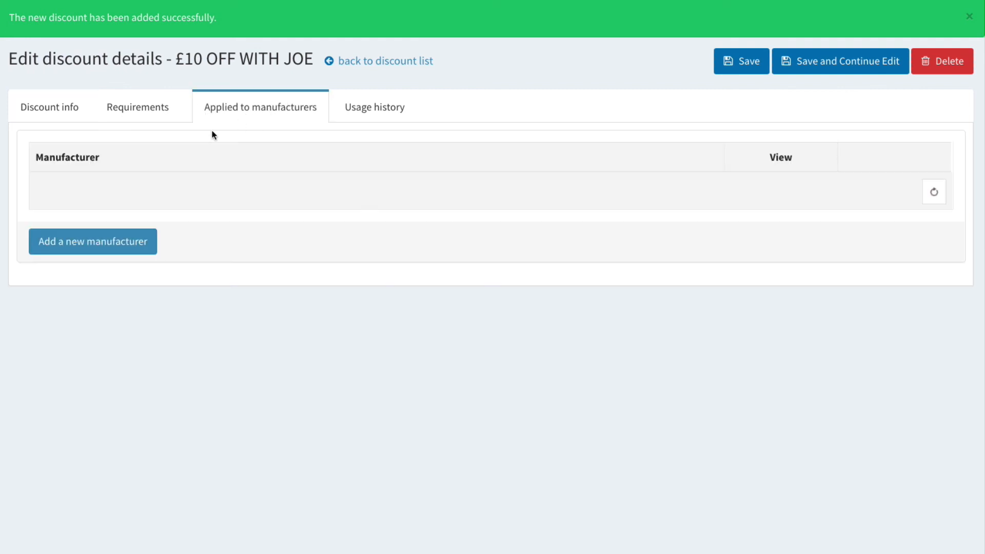
pyautogui.click(108, 247)
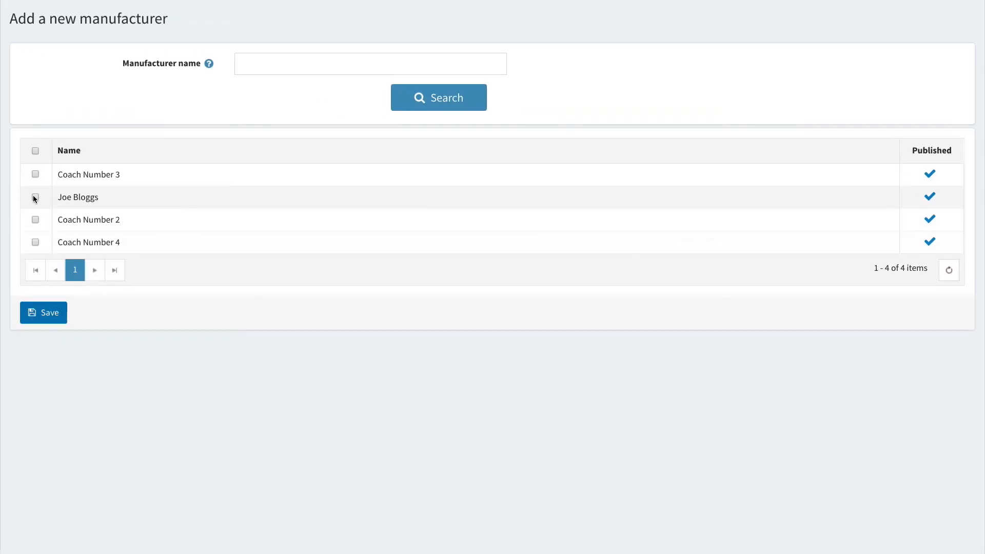
pyautogui.click(35, 197)
pyautogui.click(59, 322)
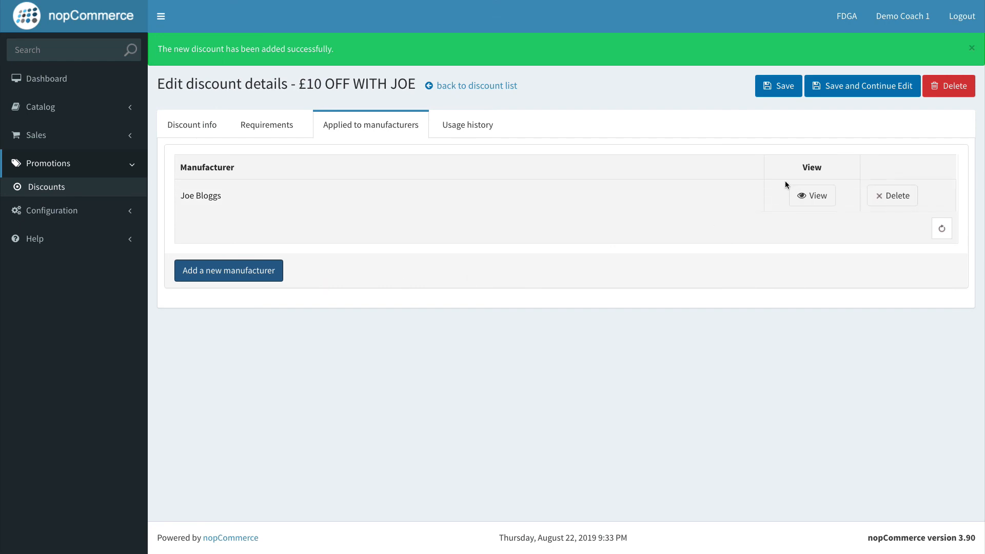
# Step: Switch to the golf storefront and open the One to One & Swing Studio category
pyautogui.click(783, 88)
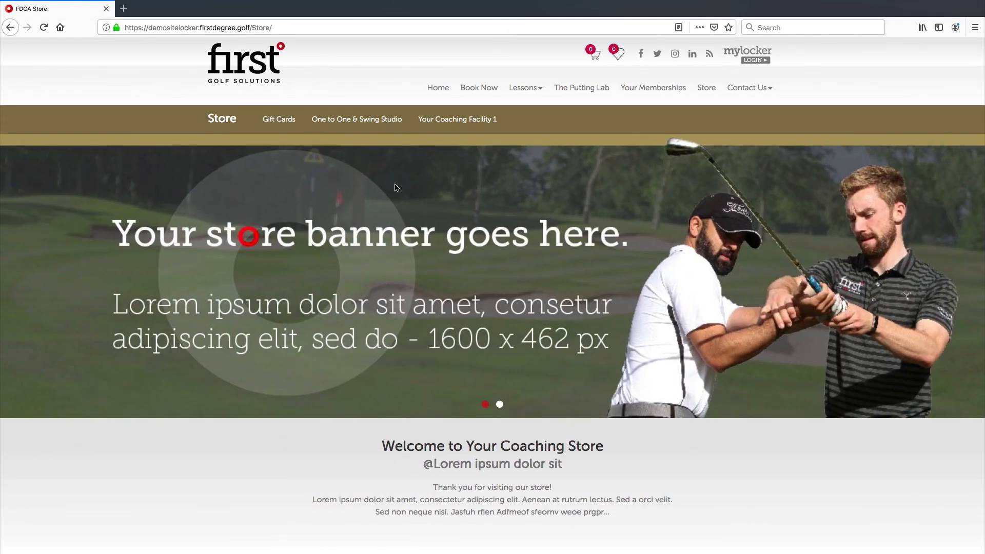
pyautogui.scroll(-3, 396, 187)
pyautogui.scroll(3, 397, 188)
pyautogui.click(363, 120)
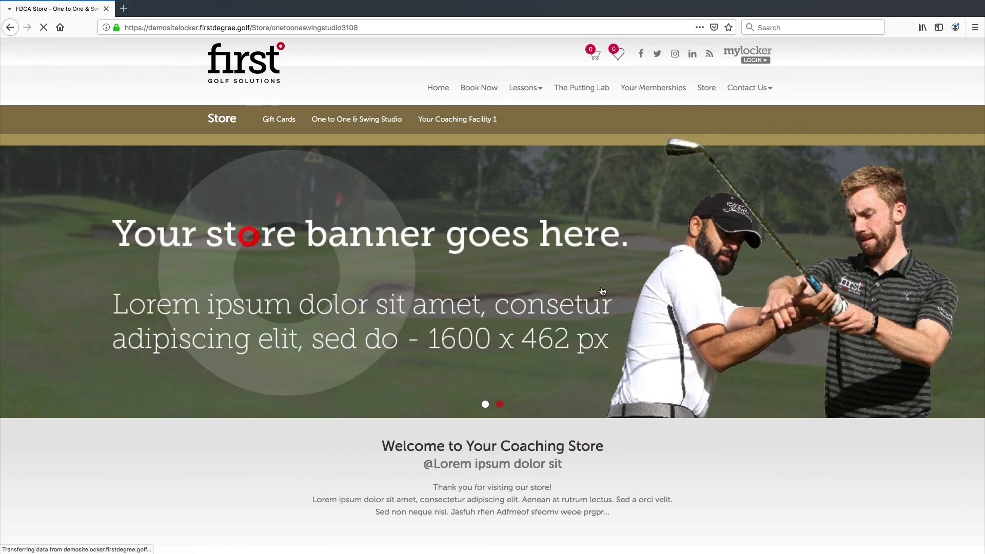
# Step: Open the 300 Minute Bulk Purchase product, choose coach Joe Bloggs, and add it to the cart
pyautogui.scroll(-4, 599, 293)
pyautogui.scroll(-8, 600, 293)
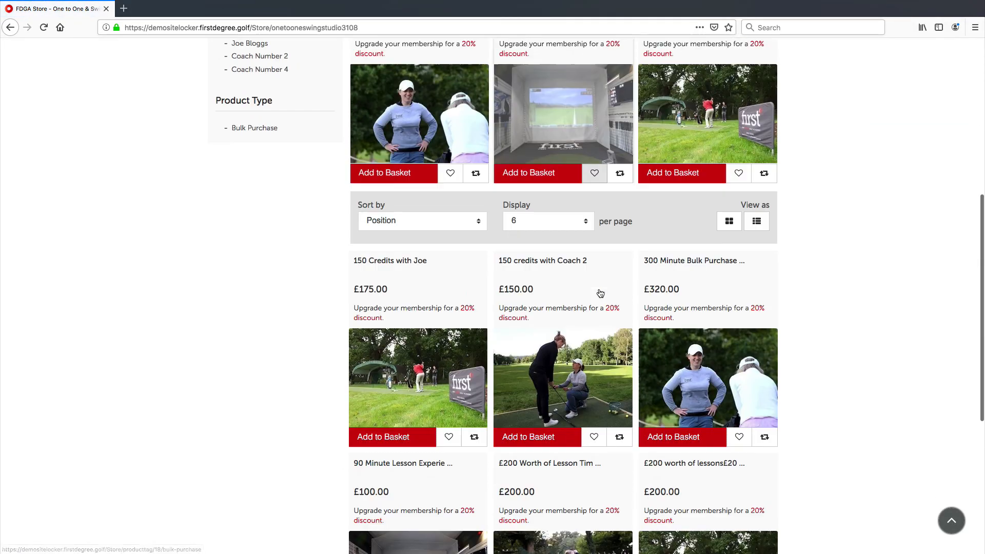
pyautogui.scroll(3, 616, 287)
pyautogui.scroll(1, 615, 288)
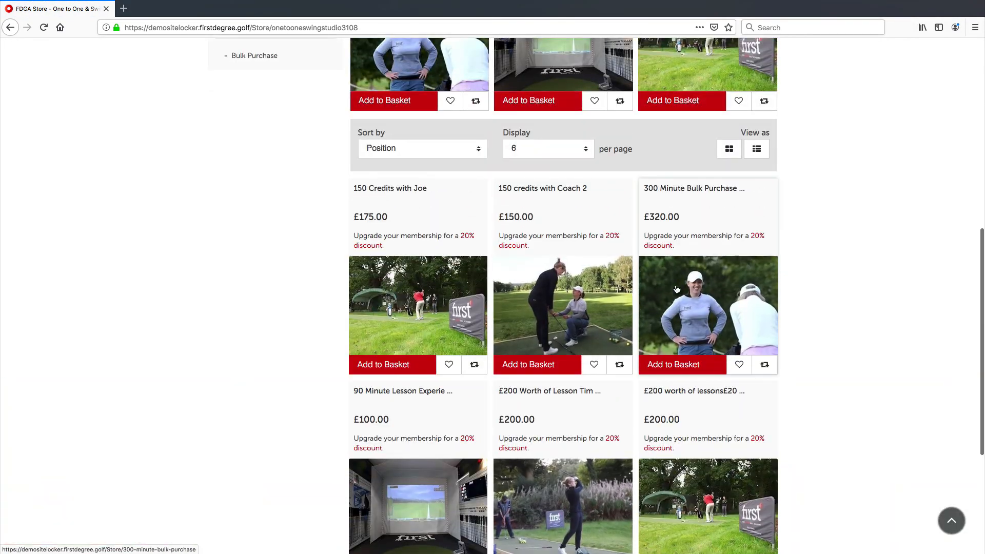
pyautogui.click(692, 287)
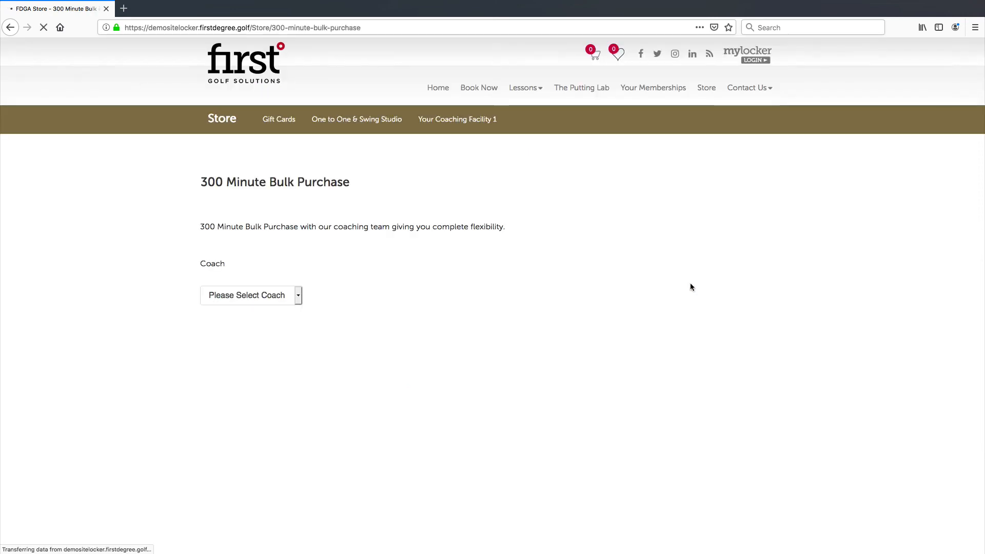
pyautogui.click(255, 297)
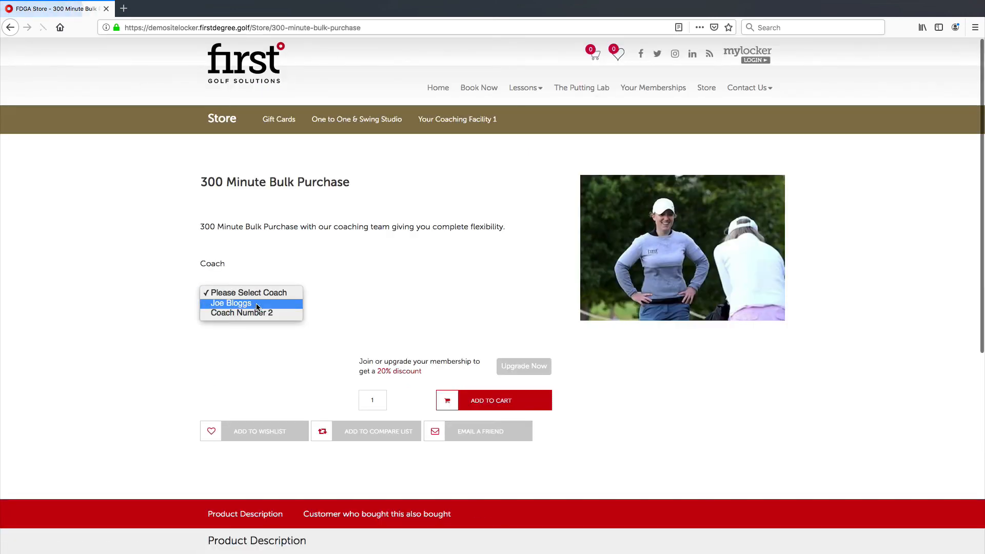
pyautogui.click(247, 303)
pyautogui.click(485, 400)
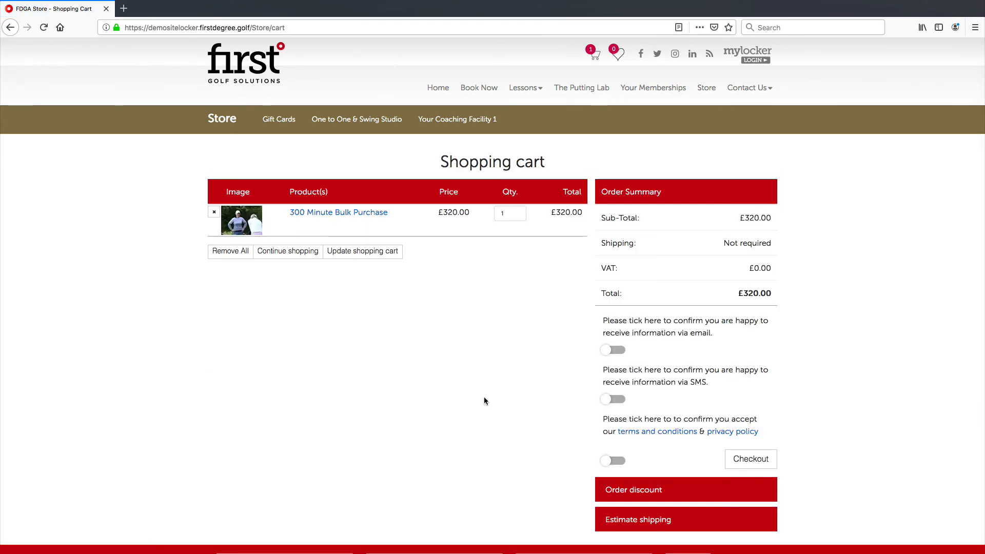
# Step: Paste the £10OFFJOE coupon code into the cart's discount code field and apply it
pyautogui.scroll(-2, 469, 242)
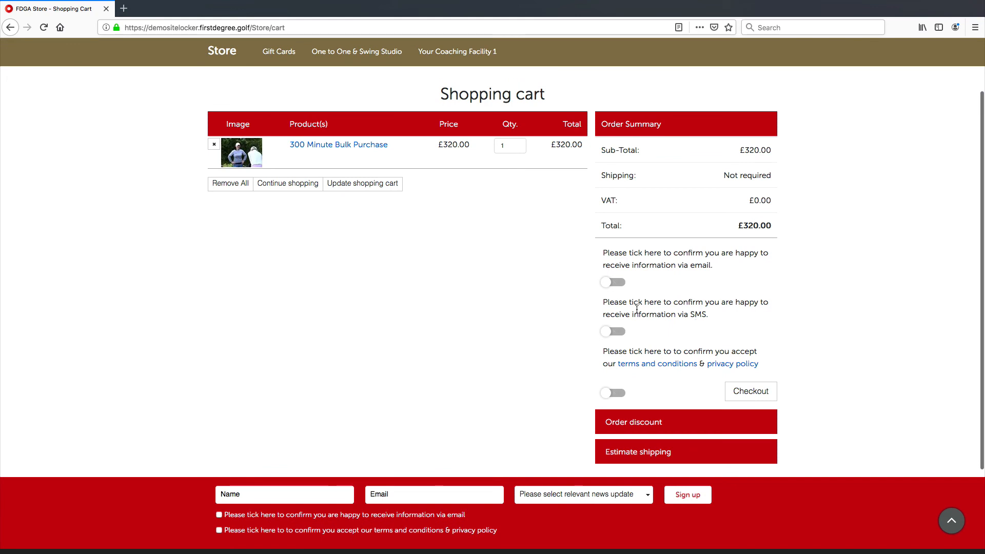
pyautogui.scroll(-3, 688, 345)
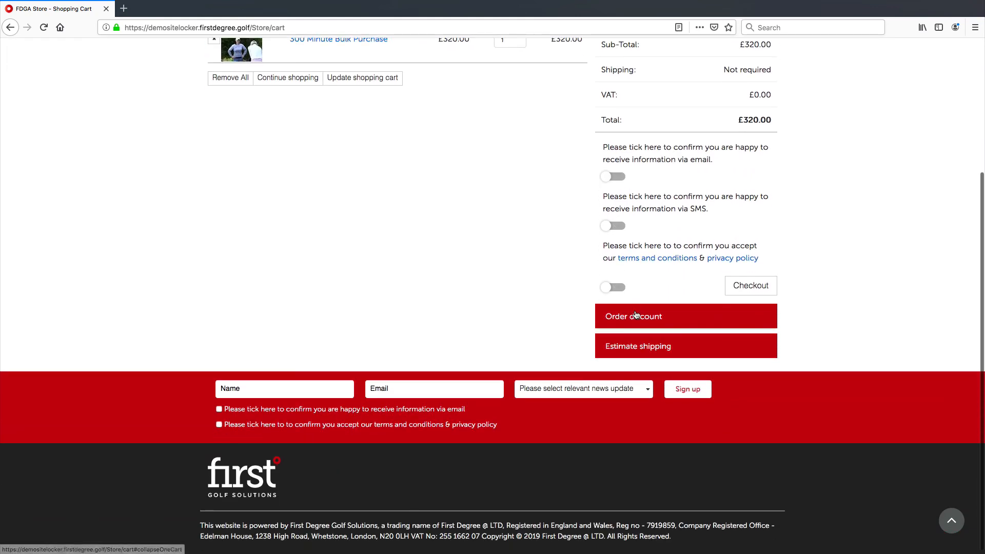
pyautogui.click(618, 323)
pyautogui.scroll(-3, 636, 334)
pyautogui.click(632, 345)
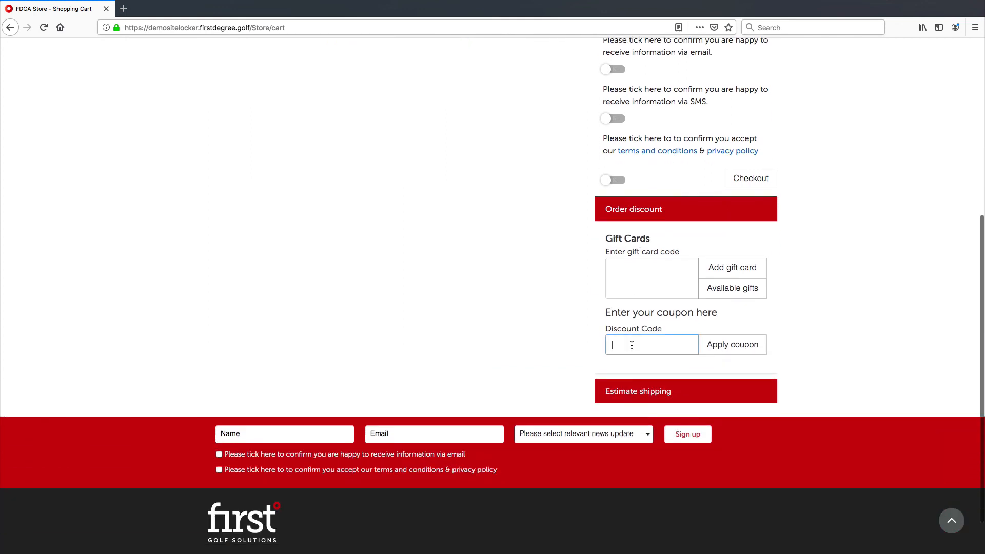
pyautogui.press('super+v')
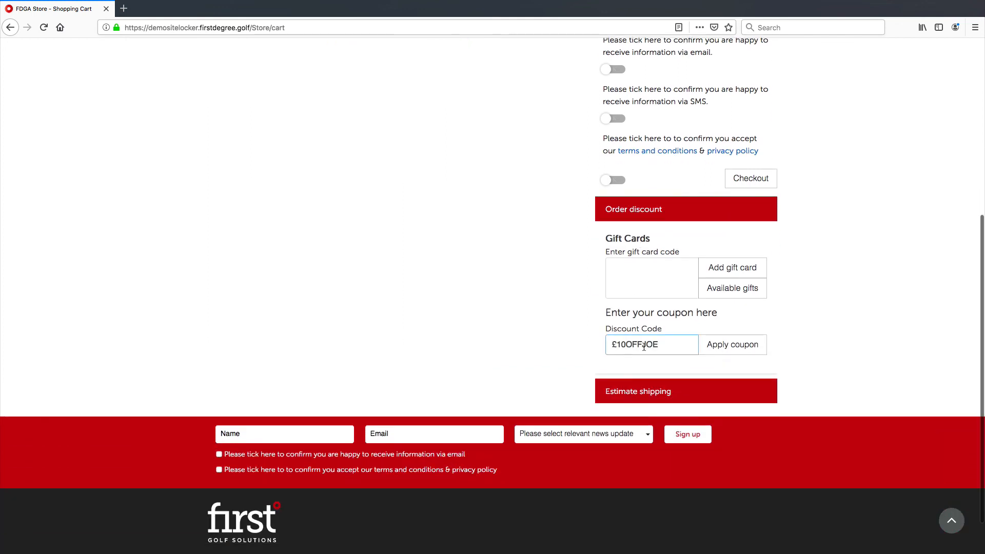
pyautogui.click(713, 351)
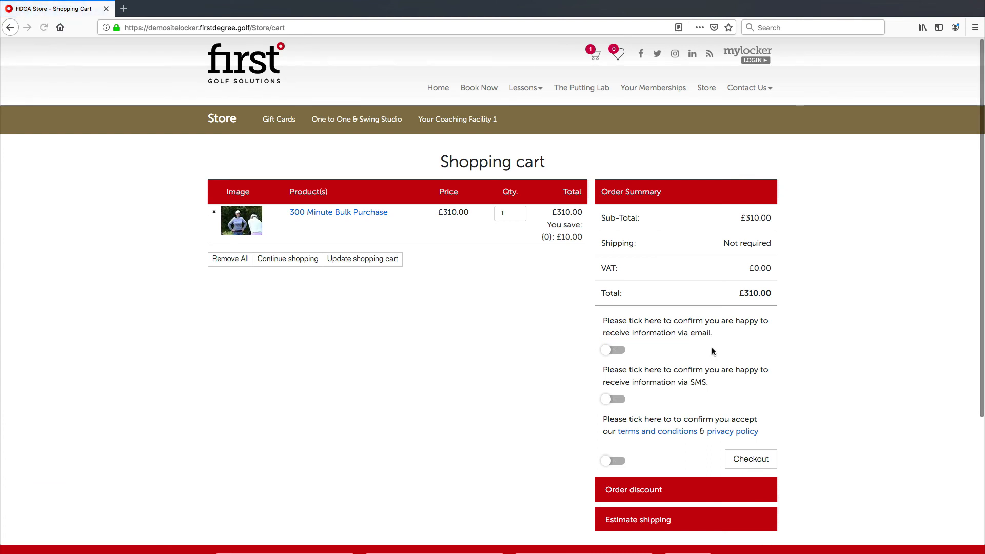